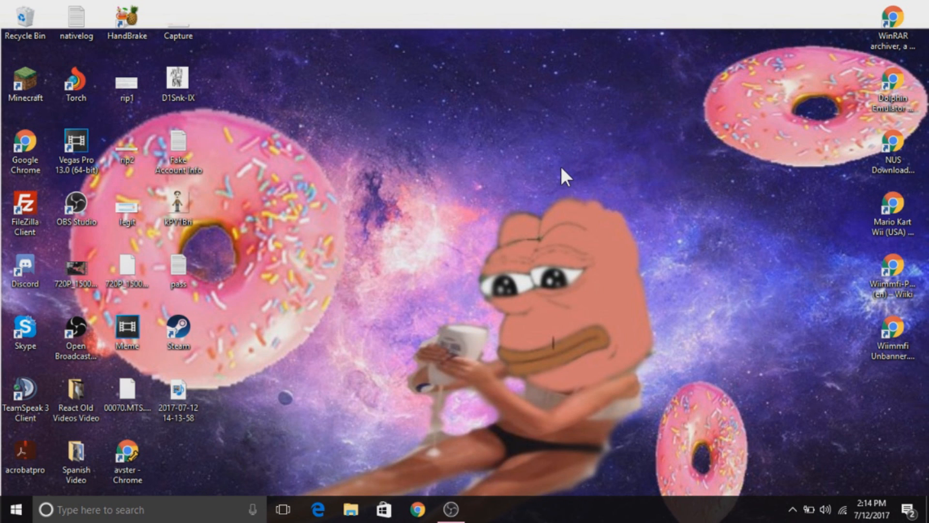
Step: Open the WinRAR download page from the desktop shortcut, look over the English 32-bit and 64-bit versions, and close the page
double_click(885, 27)
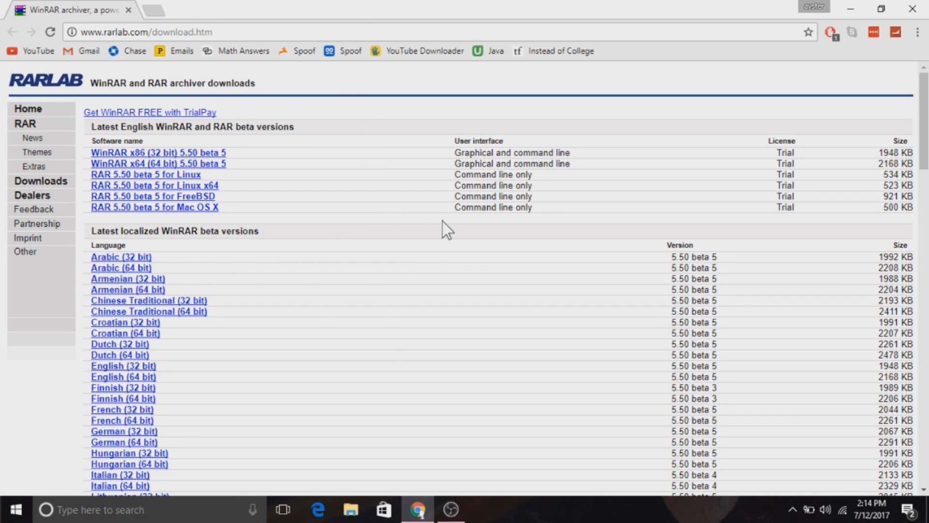
scroll(446, 231, down, 1)
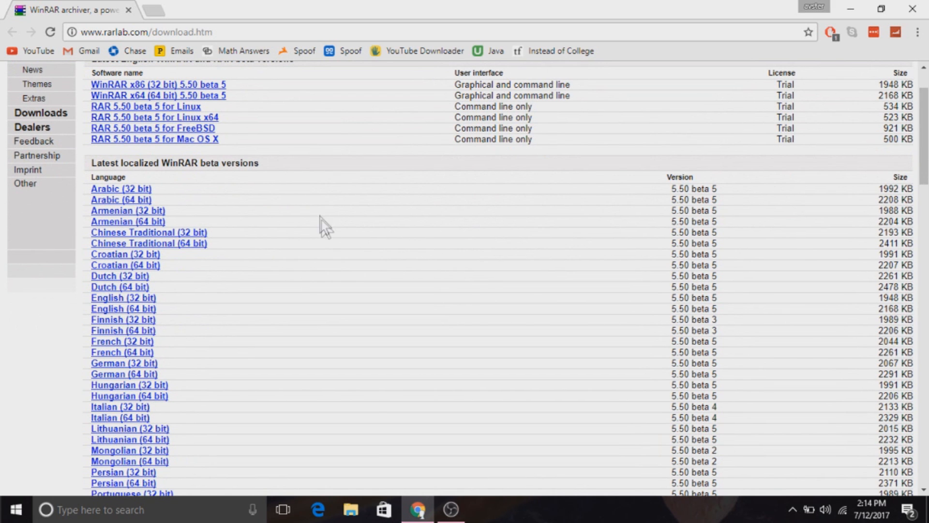
scroll(272, 168, up, 1)
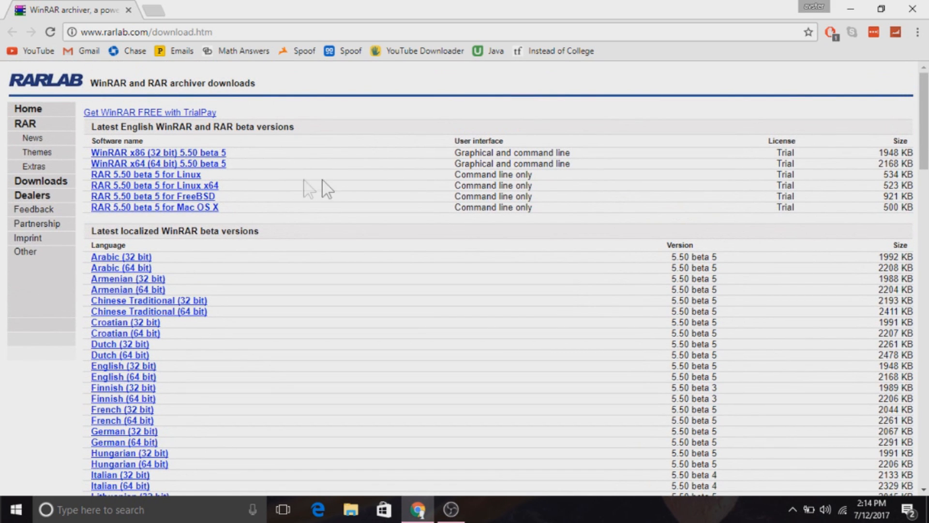
click(225, 164)
scroll(151, 344, down, 7)
scroll(150, 344, up, 3)
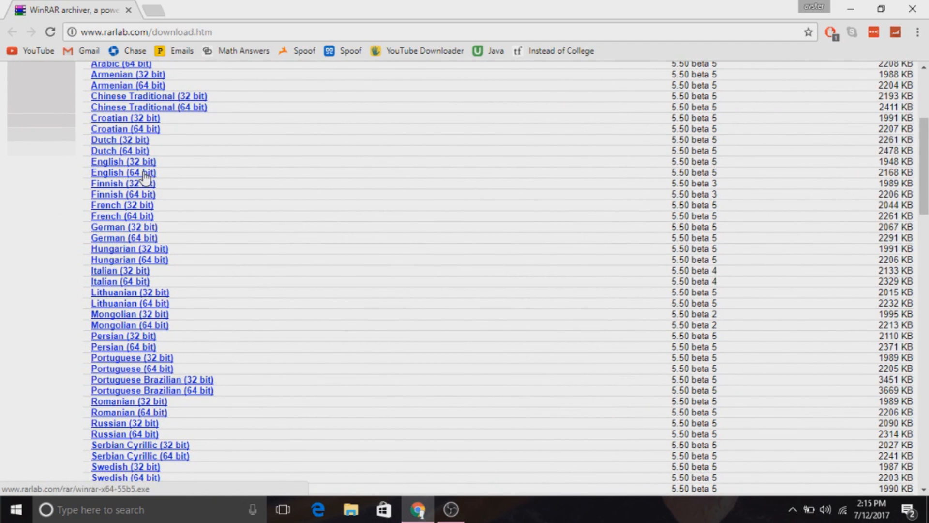
scroll(633, 228, up, 4)
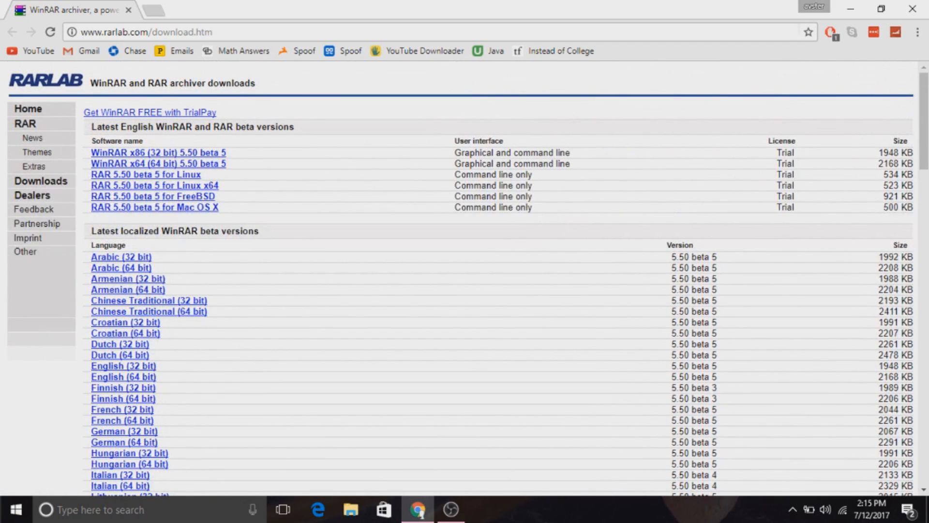
click(912, 8)
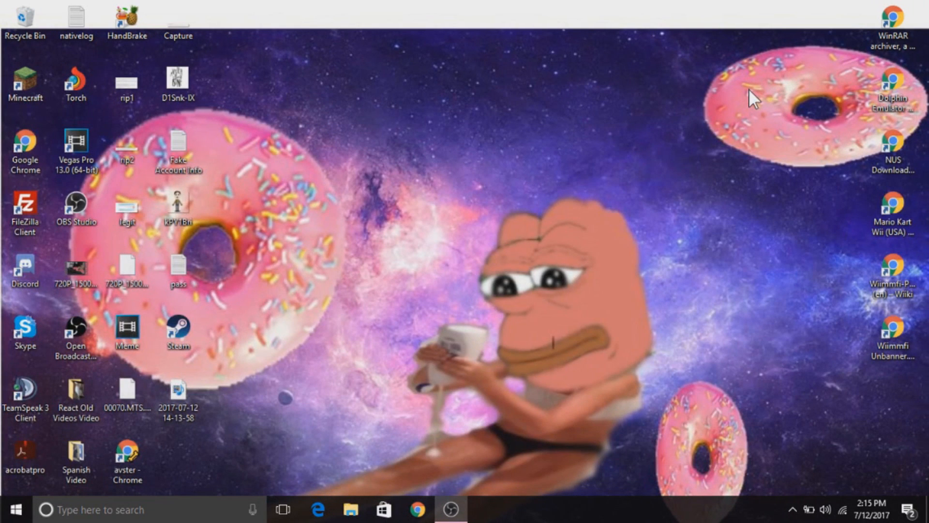
Step: Download the Dolphin 5.0 Windows x64 installer from the Dolphin Emulator website, save it to the Desktop and minimize the browser
double_click(901, 73)
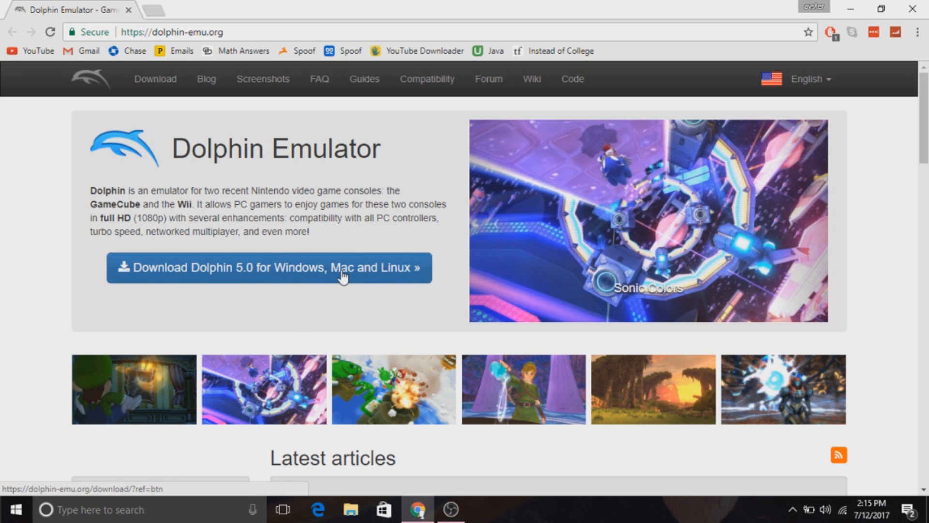
click(380, 273)
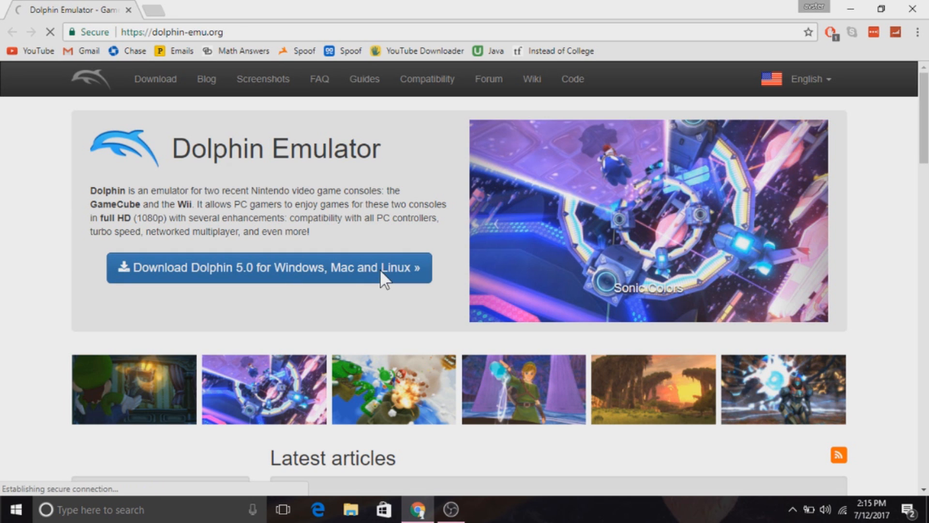
scroll(379, 271, down, 1)
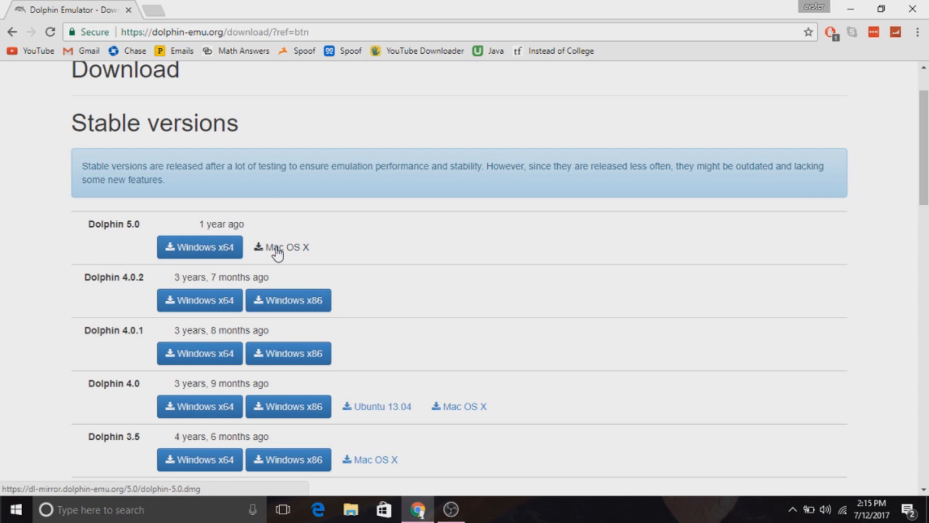
click(190, 252)
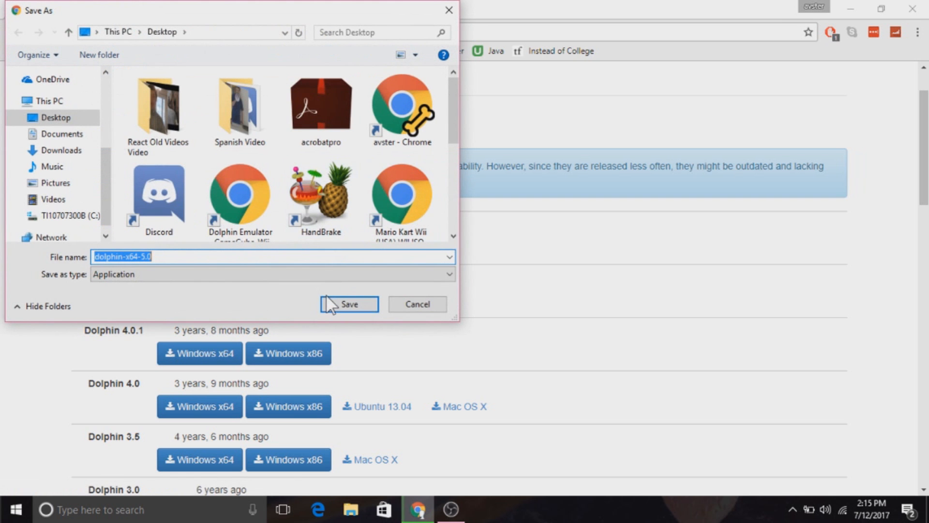
click(333, 299)
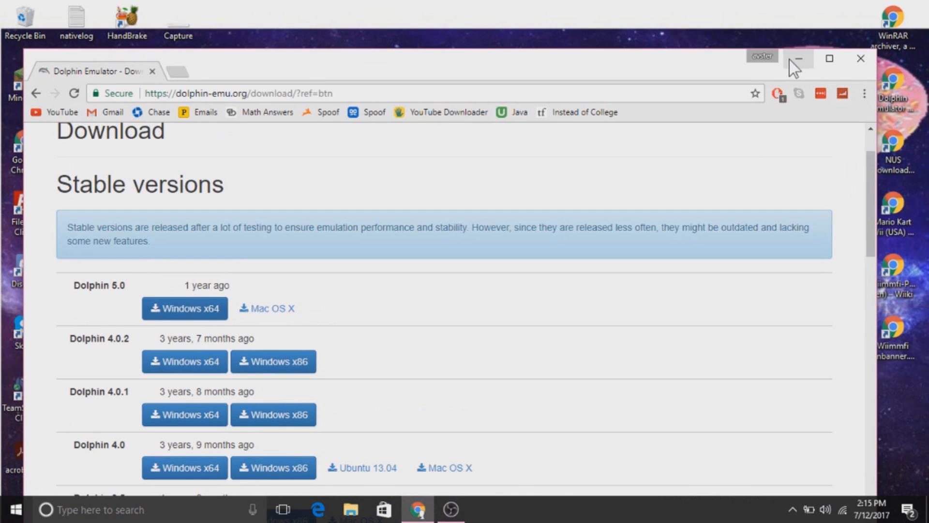
click(791, 59)
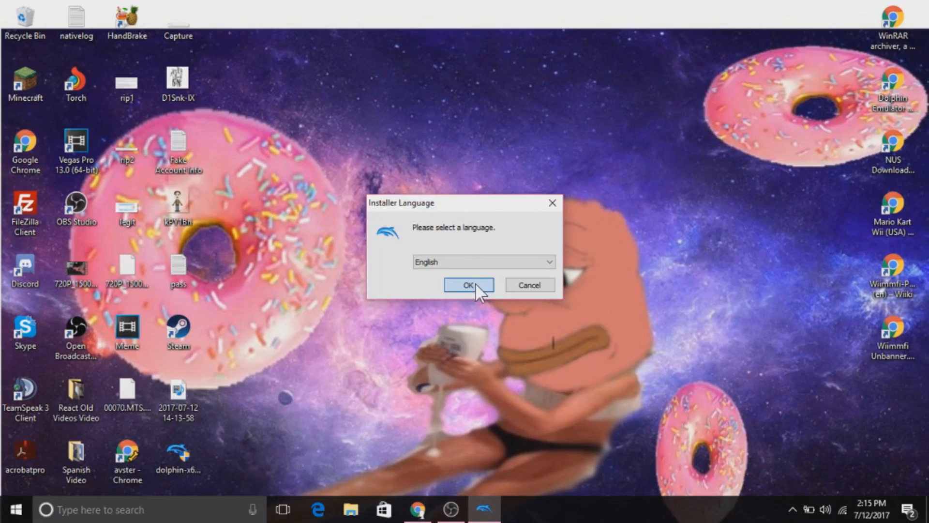
Step: Install Dolphin in English, accepting the license agreement and keeping the default components and install location
click(476, 284)
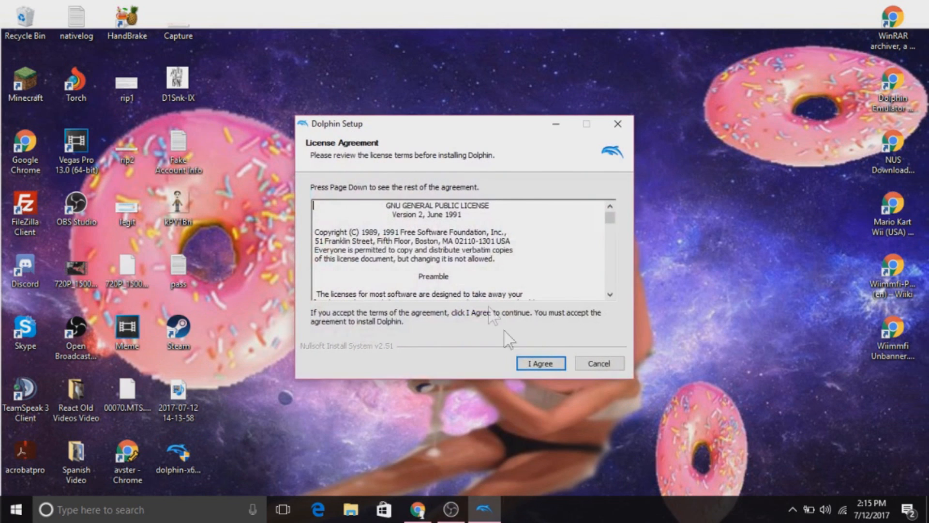
click(540, 366)
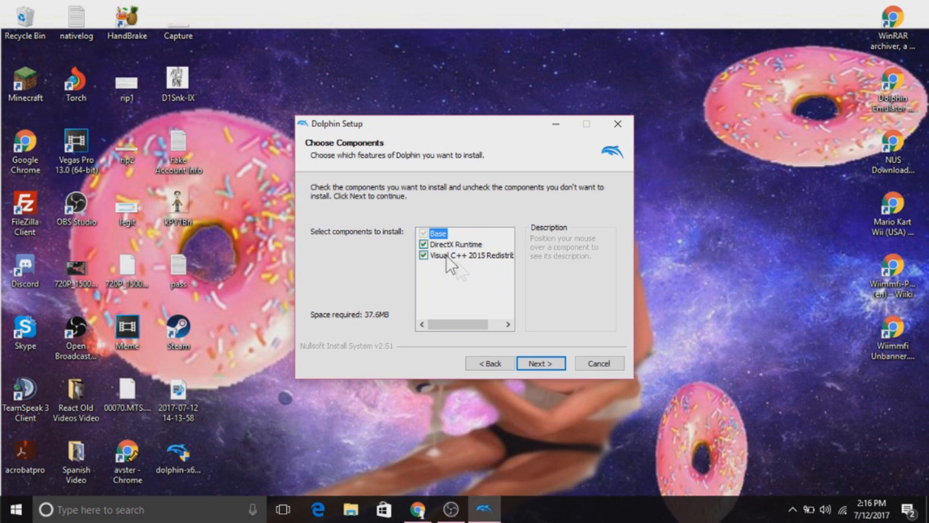
click(553, 362)
click(553, 362)
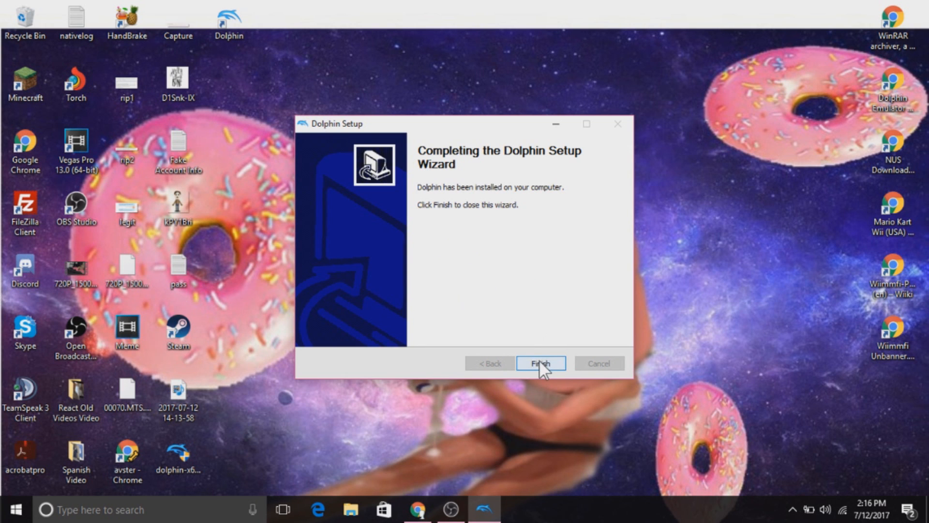
click(539, 363)
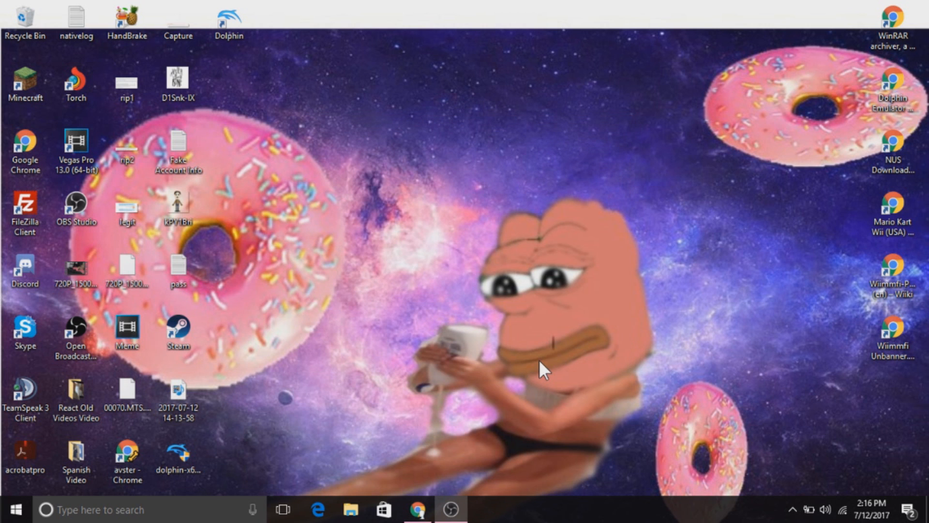
Step: Launch Dolphin from the desktop and decline usage statistics reporting
double_click(224, 13)
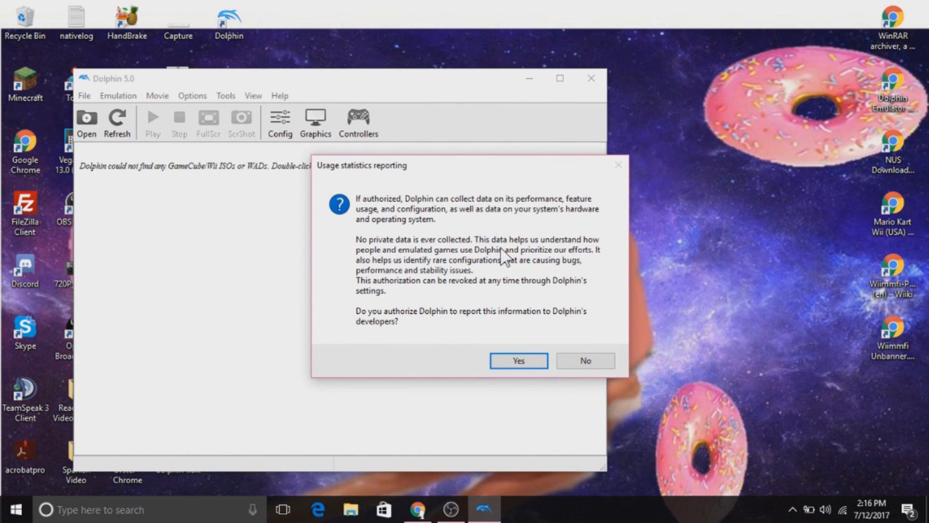
click(595, 359)
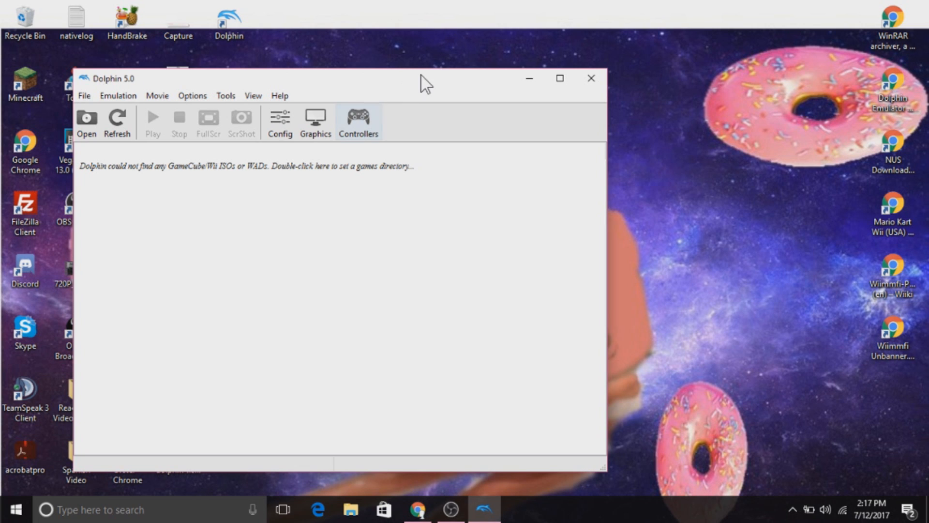
Step: In the controller configuration, set Wiimote 1 to None and keep GameCube Port 1 as Standard Controller
click(363, 124)
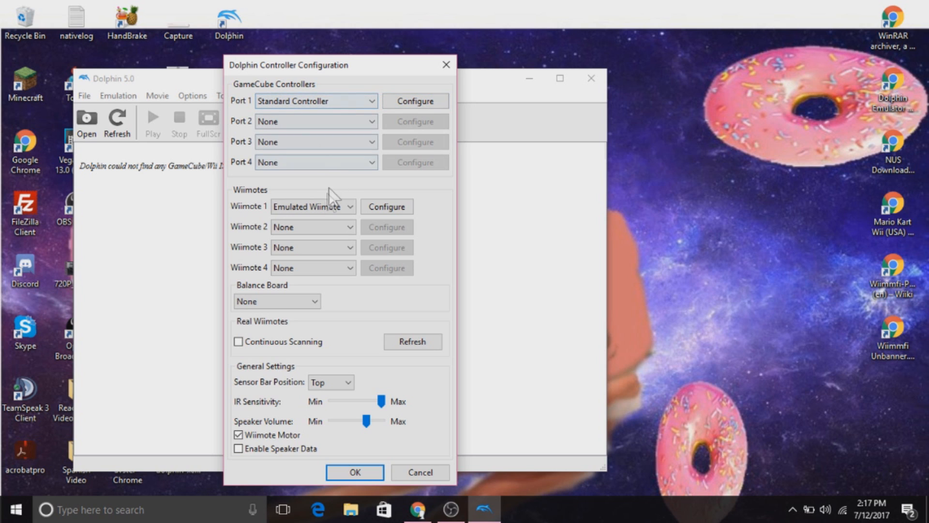
click(317, 206)
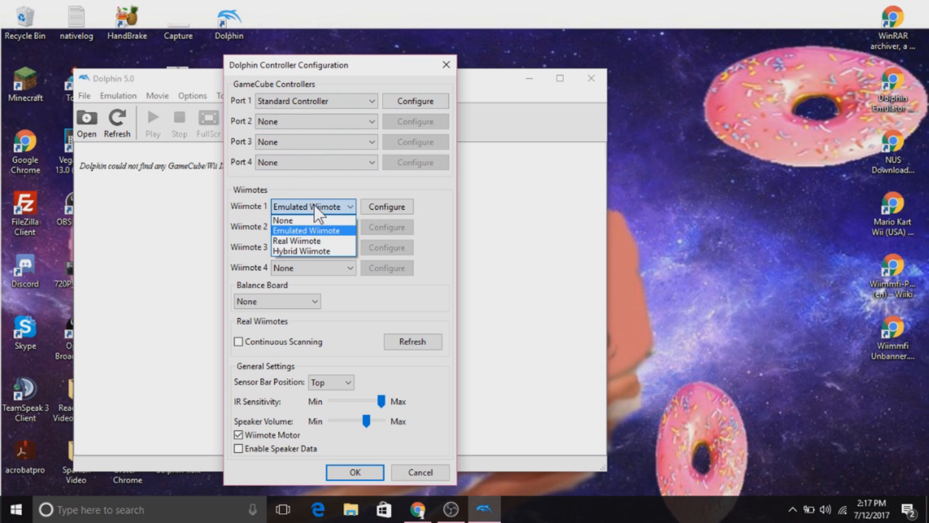
click(314, 220)
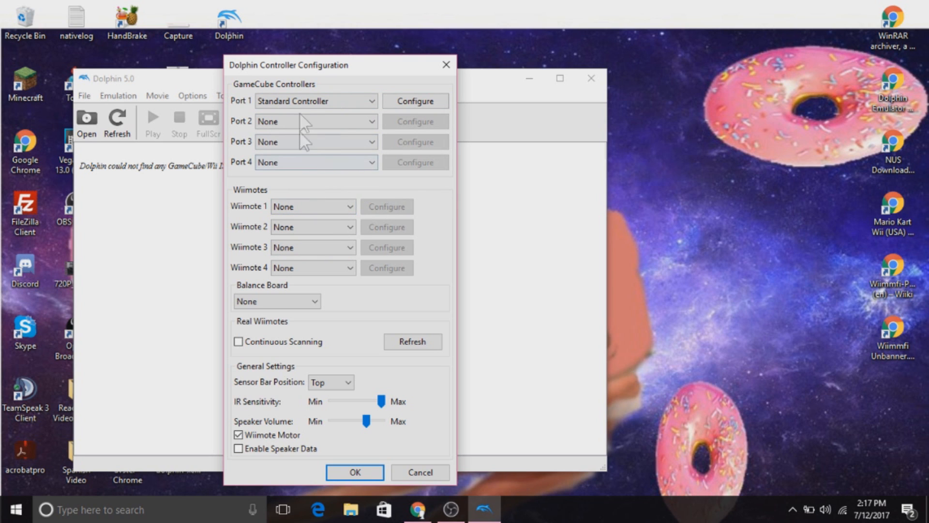
click(327, 99)
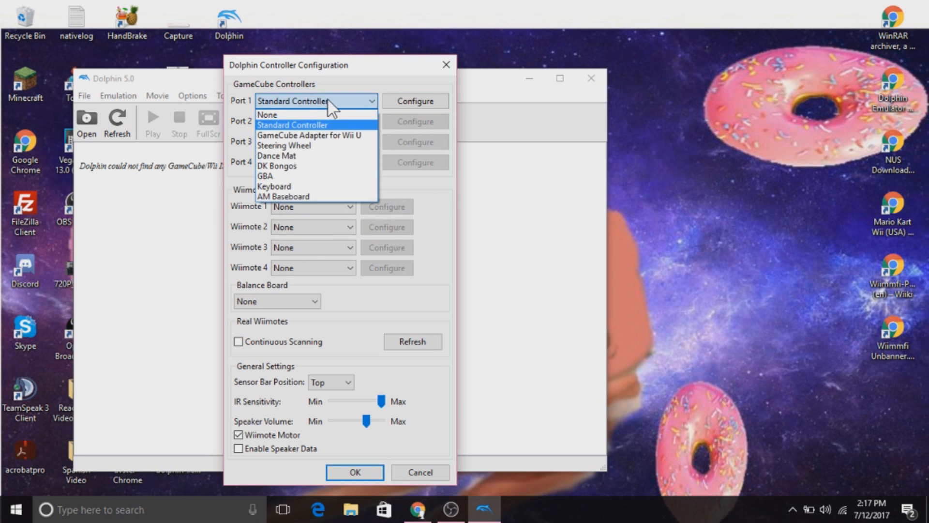
click(326, 103)
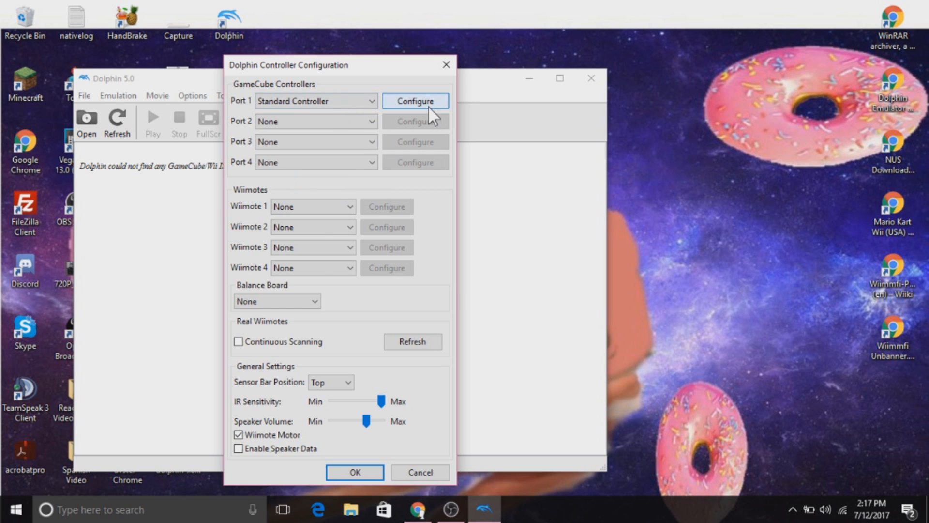
Step: Open the configuration of the GameCube Port 1 controller and clear all of its default mappings
click(428, 106)
drag(320, 139, 404, 141)
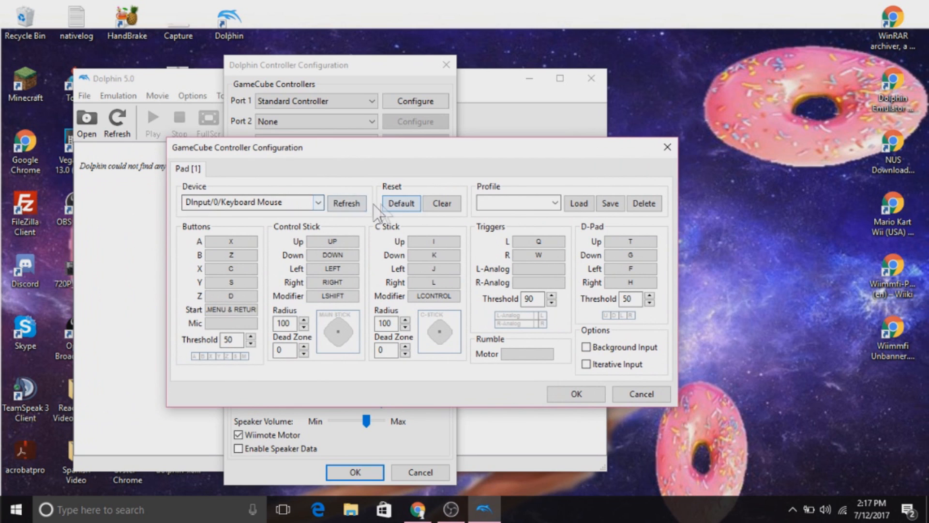
click(320, 206)
click(320, 206)
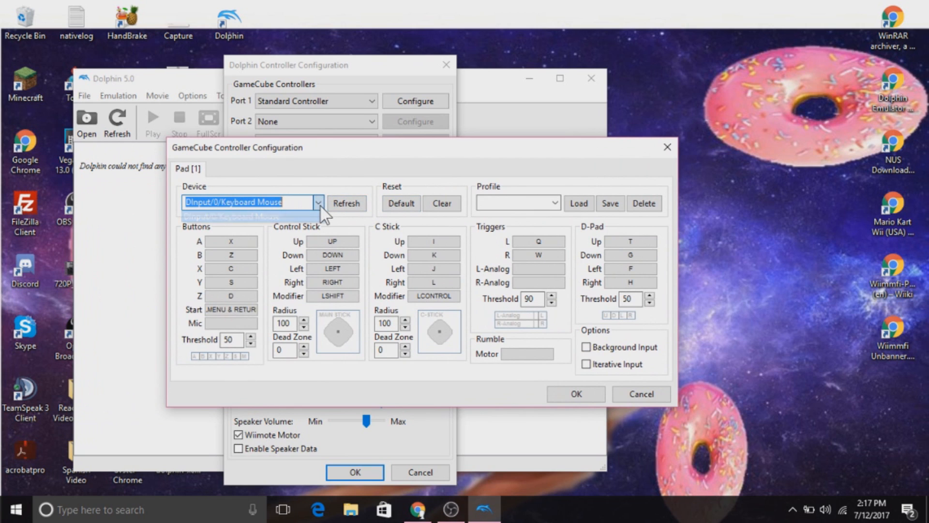
click(443, 203)
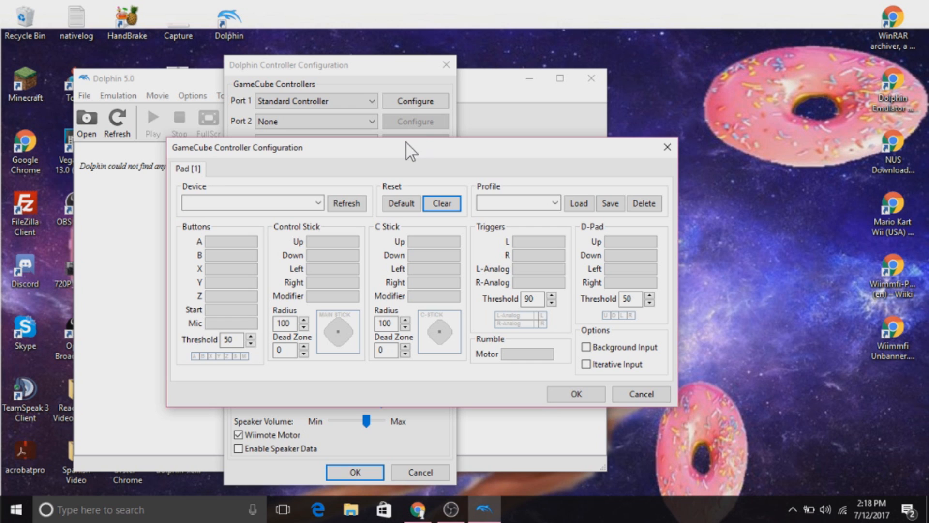
Step: Refresh the input devices and select DInput/0/Wireless Controller as the pad's device
click(347, 205)
click(317, 204)
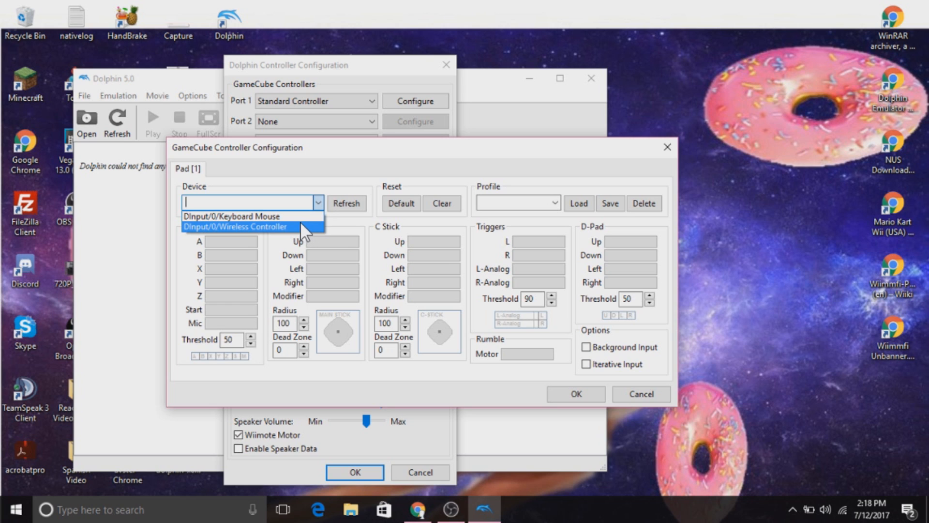
click(248, 226)
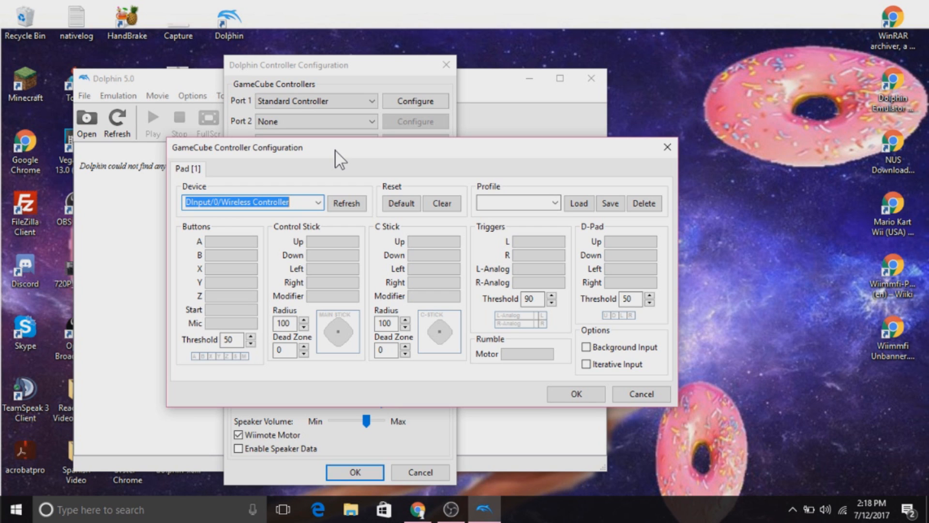
click(240, 247)
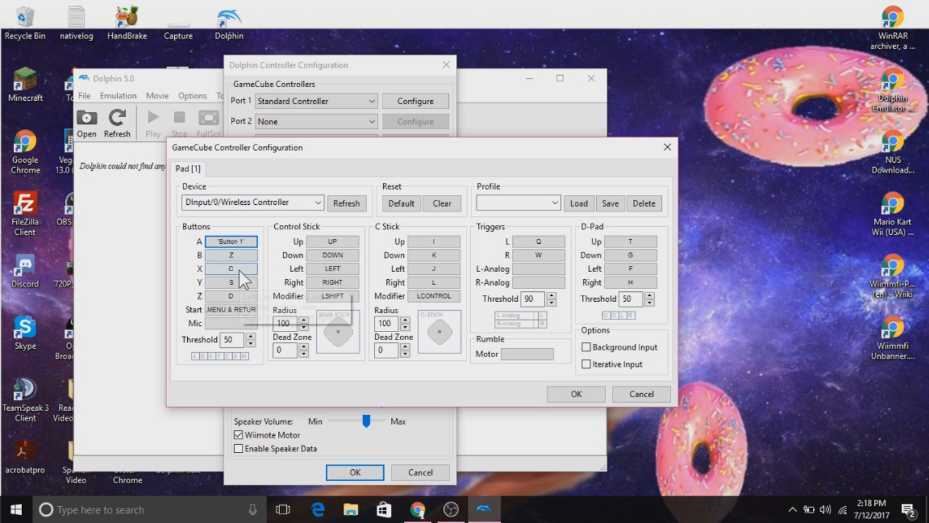
click(442, 203)
click(318, 203)
click(286, 221)
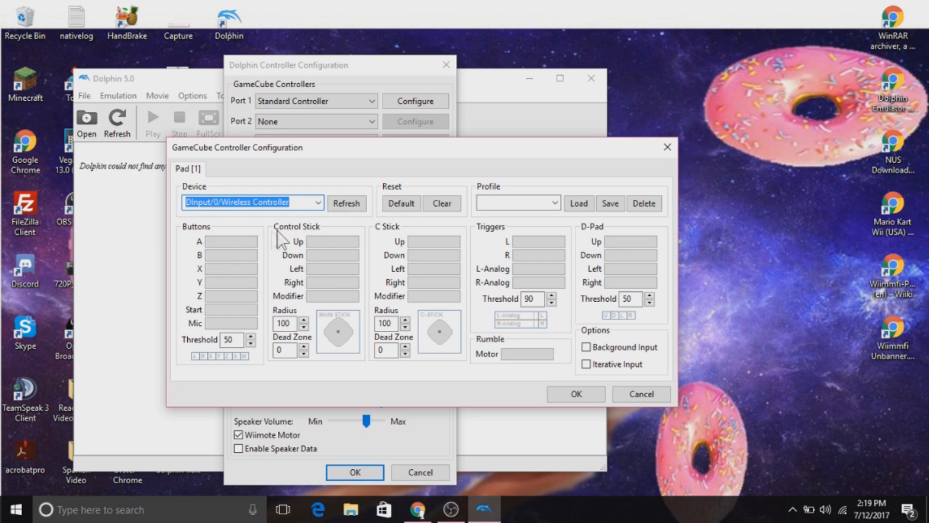
Step: Map the pad's A, B, X, Y and Start buttons to the wireless controller's Button 1, 2, 3, 0 and 9
click(236, 242)
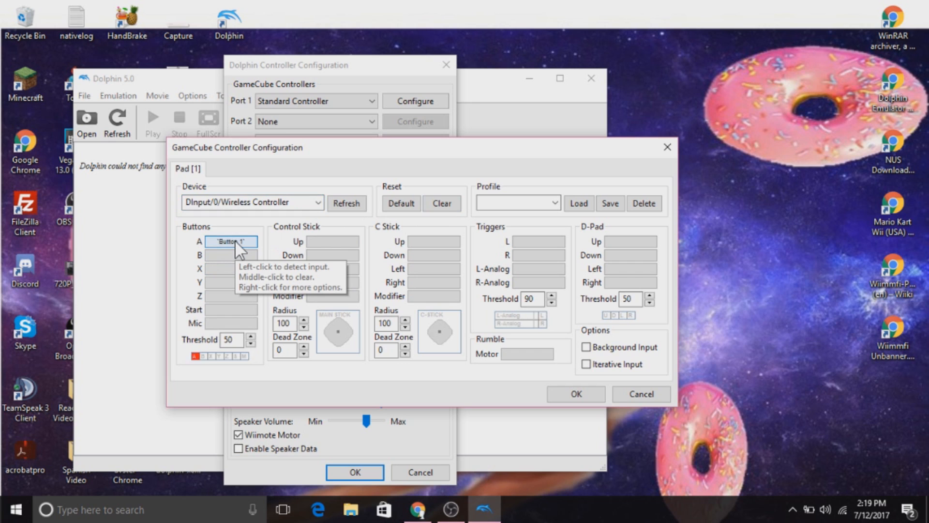
click(237, 257)
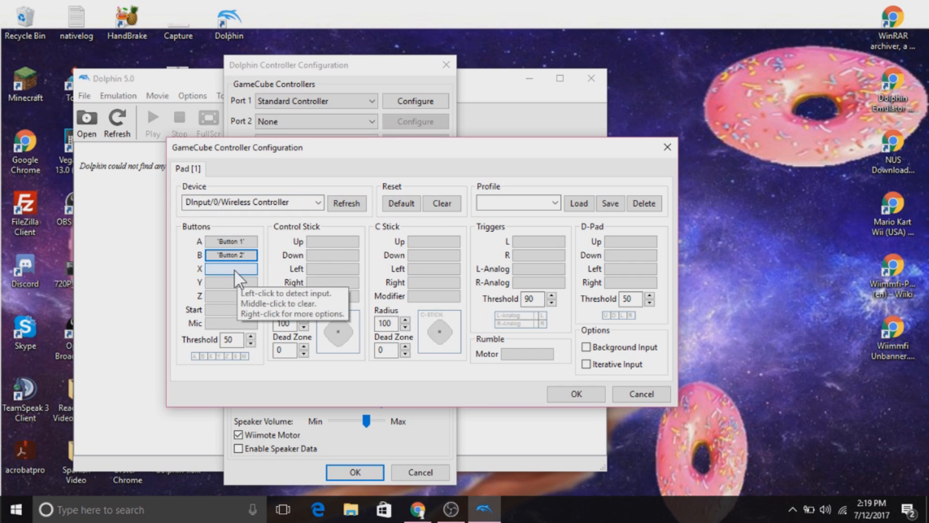
click(234, 269)
click(237, 279)
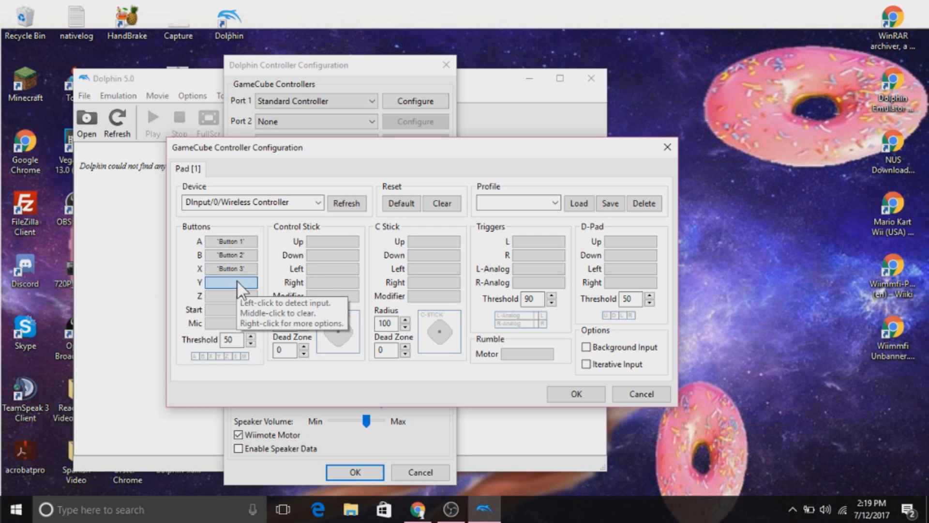
click(236, 312)
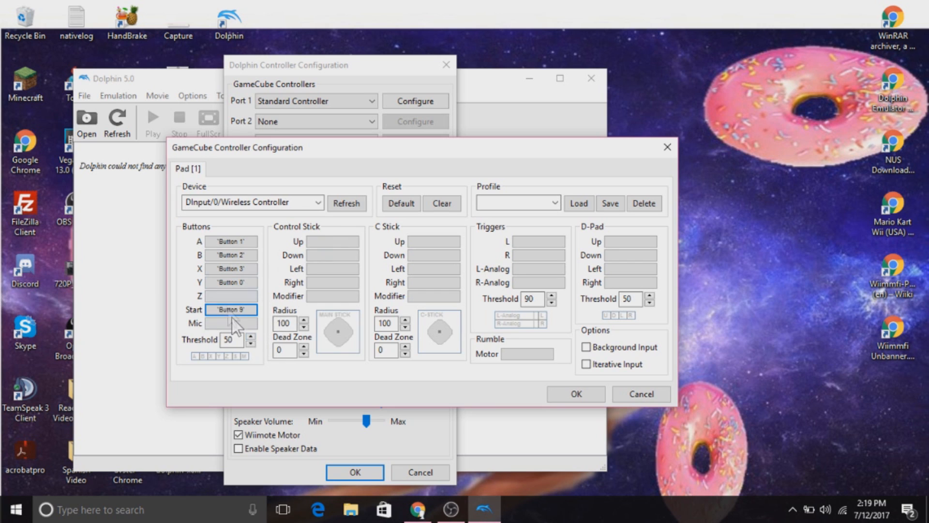
Step: Map the control stick's directions to Axis Y-, Y+, X- and X+, and the C stick's to Axis Zr-, Zr+, Z- and Z+
click(340, 241)
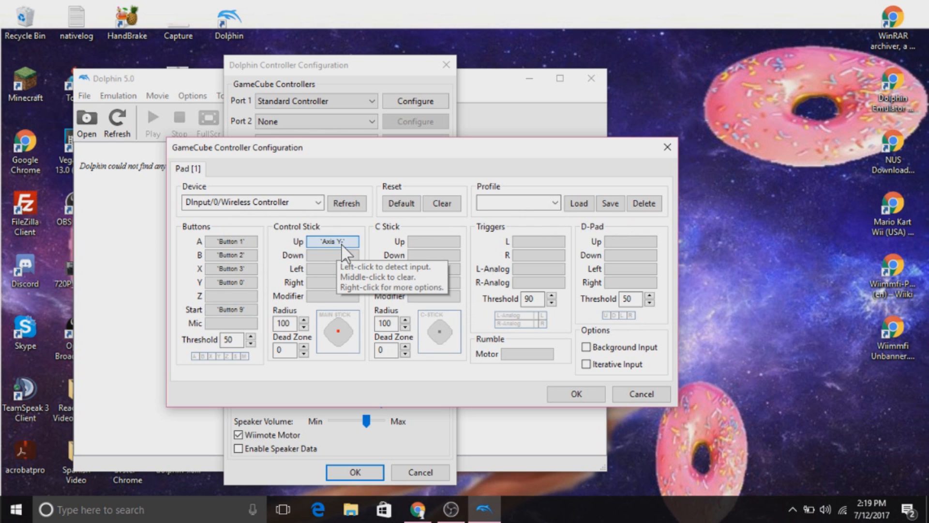
click(344, 257)
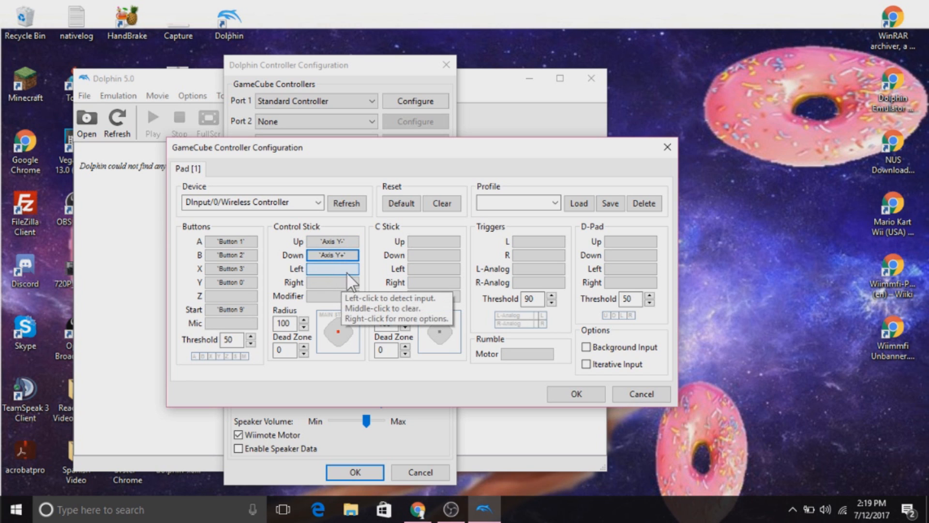
click(343, 271)
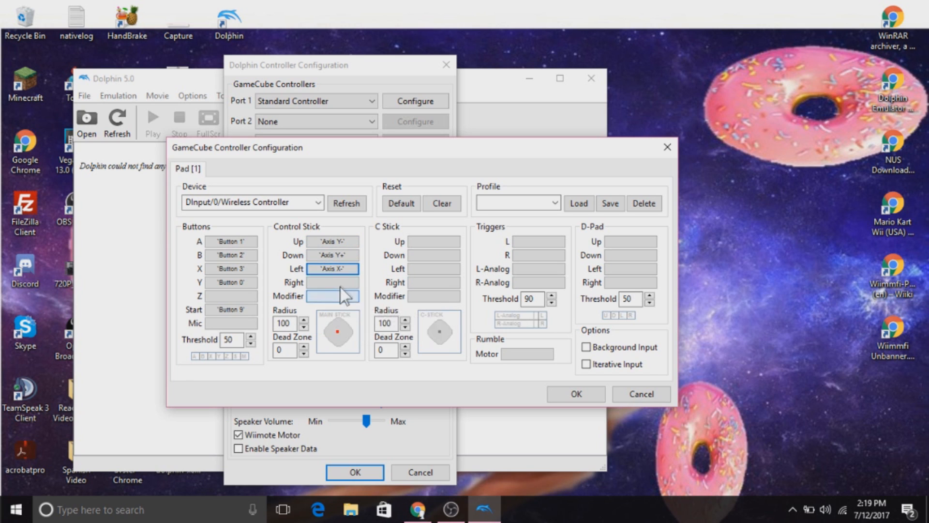
click(342, 283)
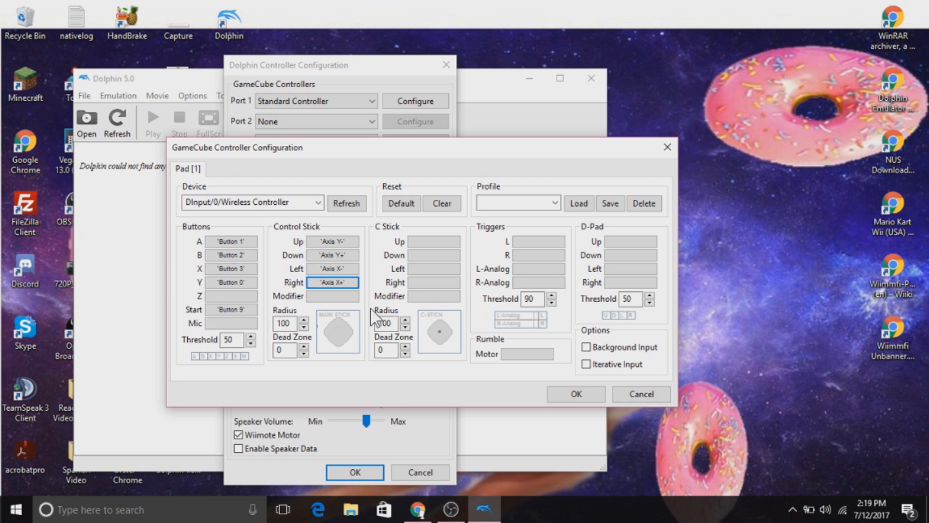
click(433, 242)
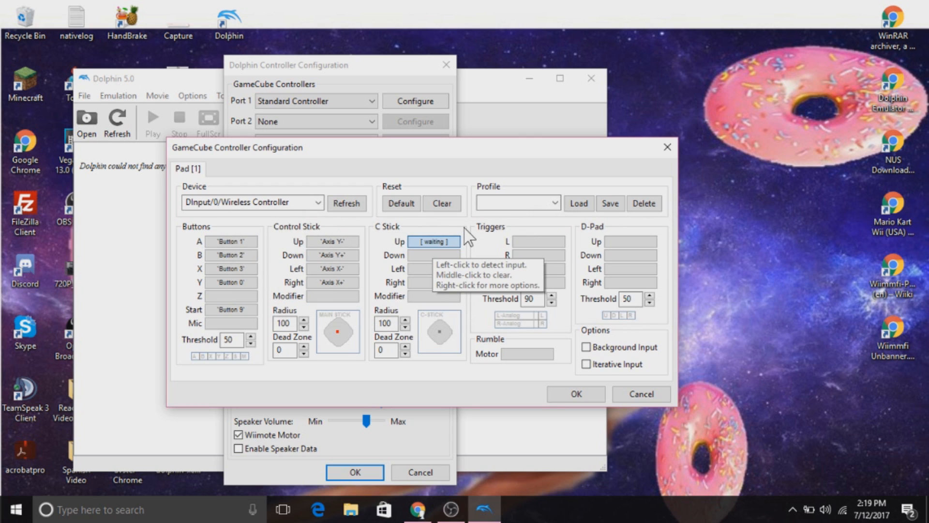
click(434, 253)
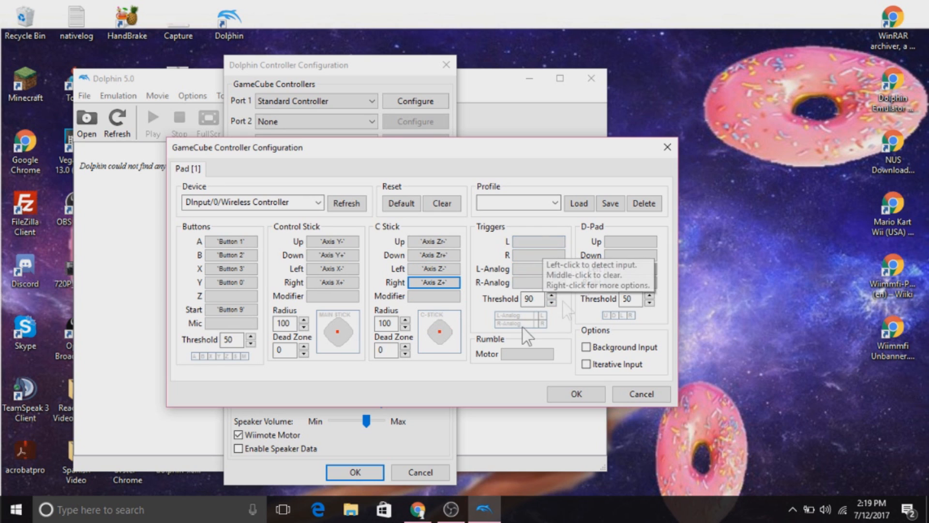
Step: Map the L, R, L-Analog and R-Analog triggers to Button 4, 5, 10 and 11
click(541, 239)
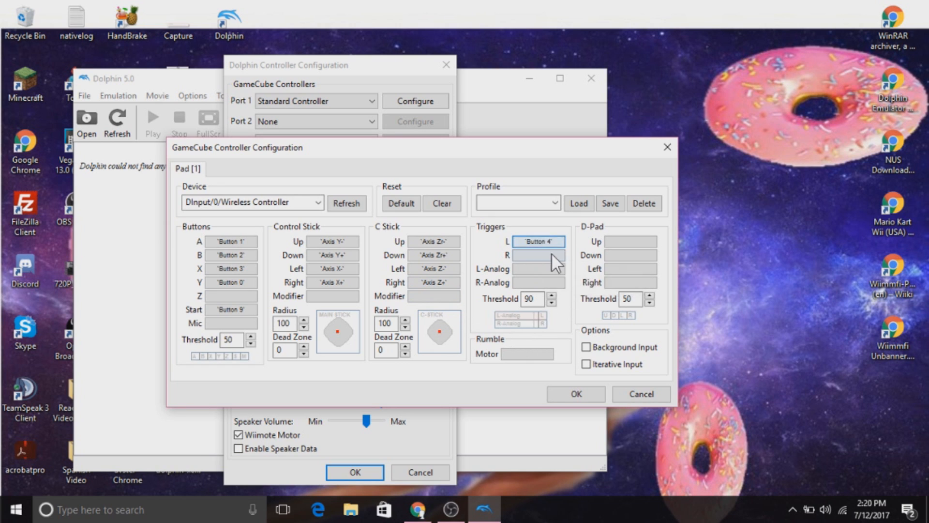
click(544, 256)
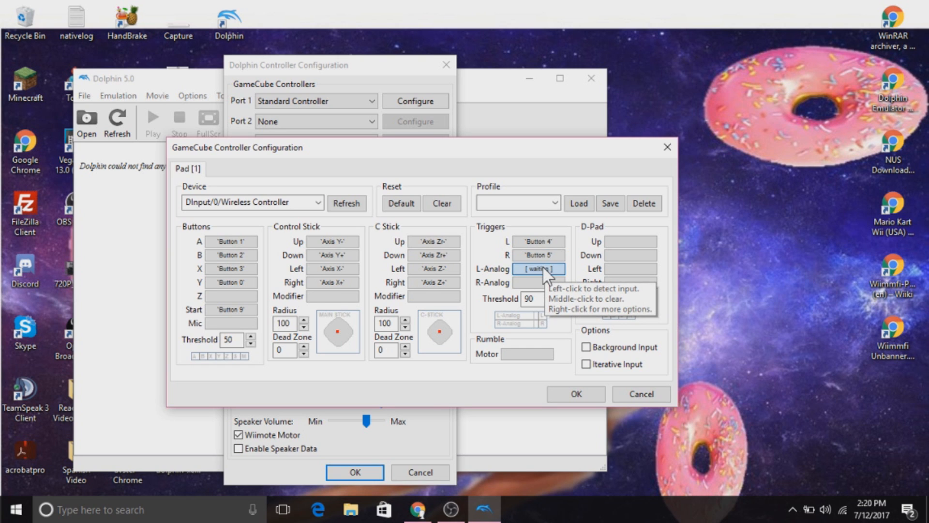
click(548, 284)
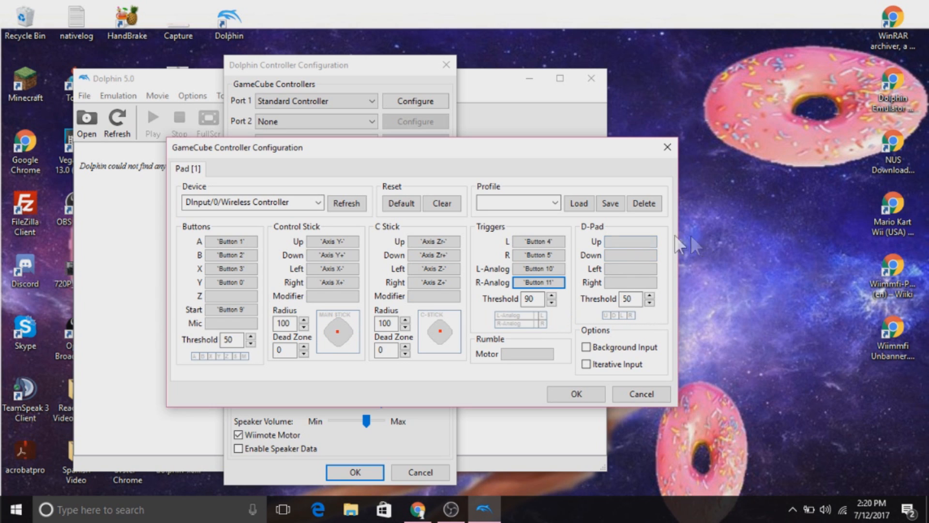
Step: Map the D-Pad's Up to Button 5, Down to Hat 0 S, Left to Hat 0 W and Right to Hat 0 E
click(634, 241)
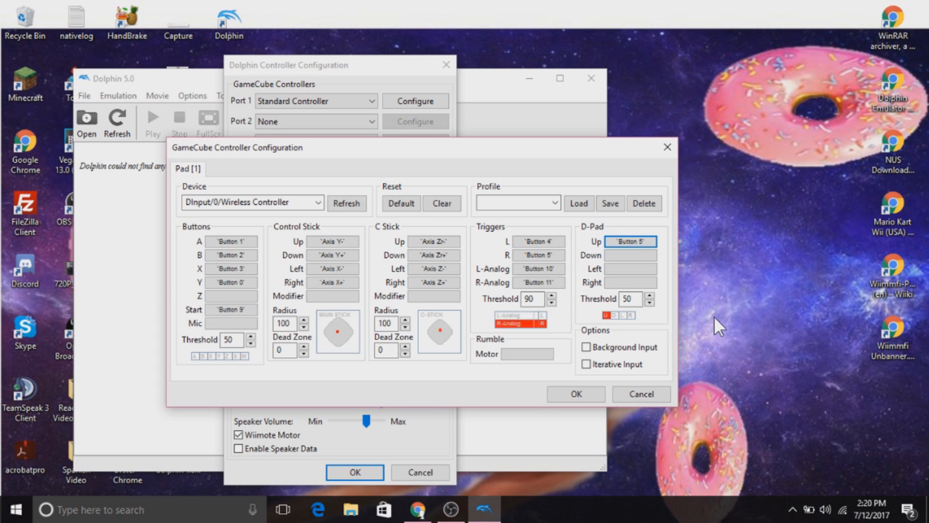
click(629, 255)
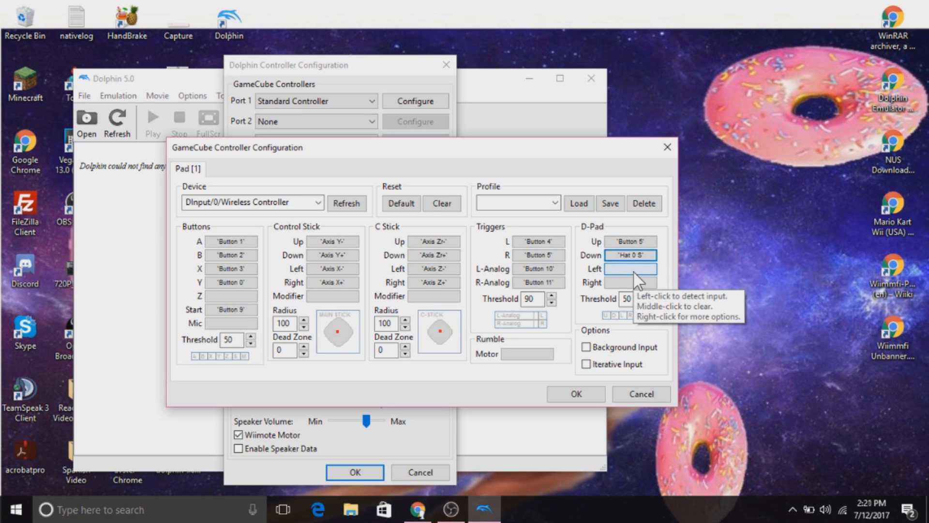
click(629, 269)
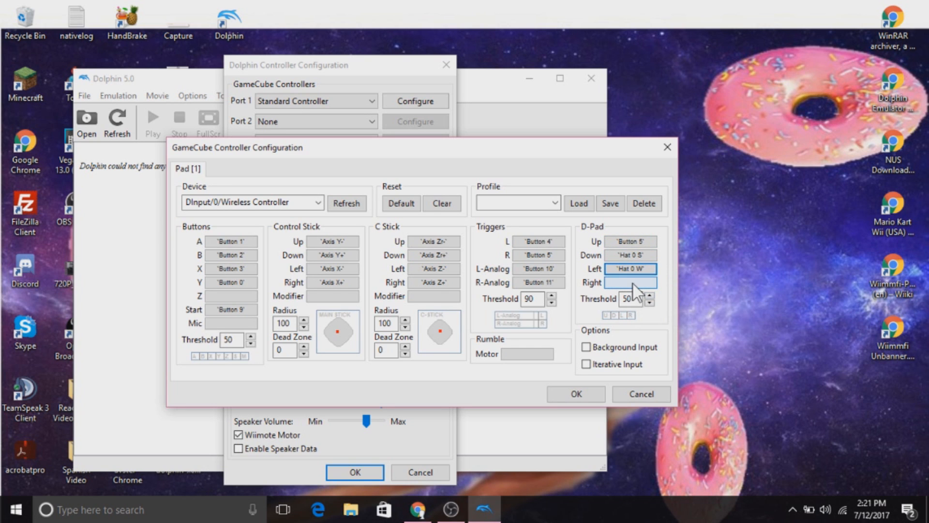
click(633, 282)
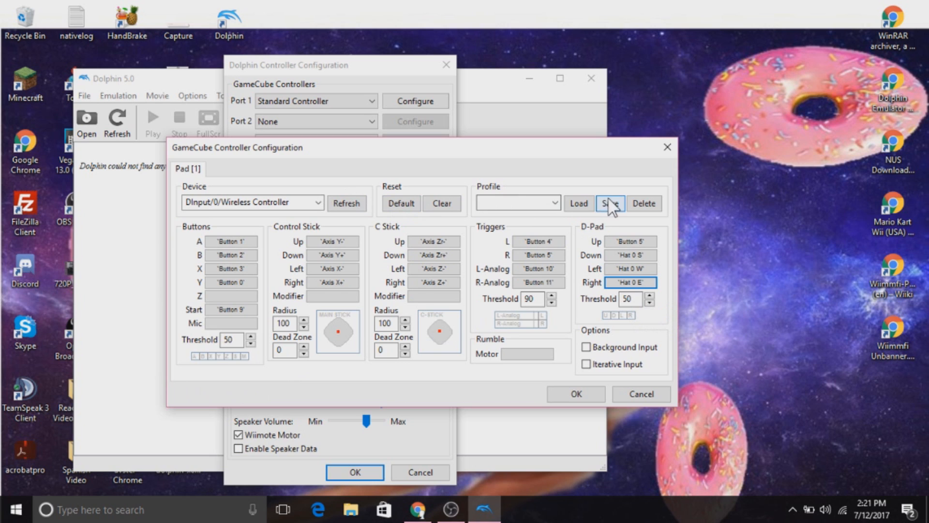
Step: Save the mappings as the profile PS4 Controller, load it, and accept both controller configuration dialogs
click(505, 204)
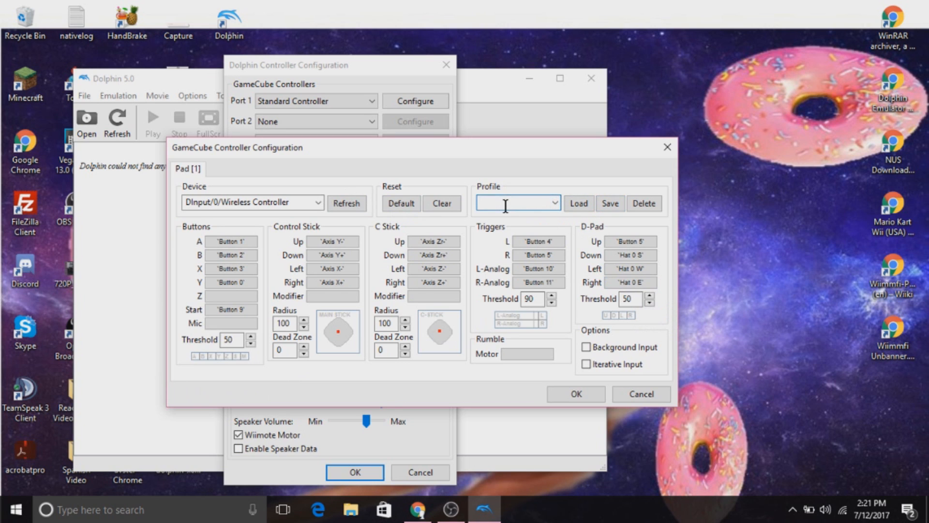
text(PS4 Controller)
click(610, 203)
click(555, 203)
click(545, 216)
click(579, 203)
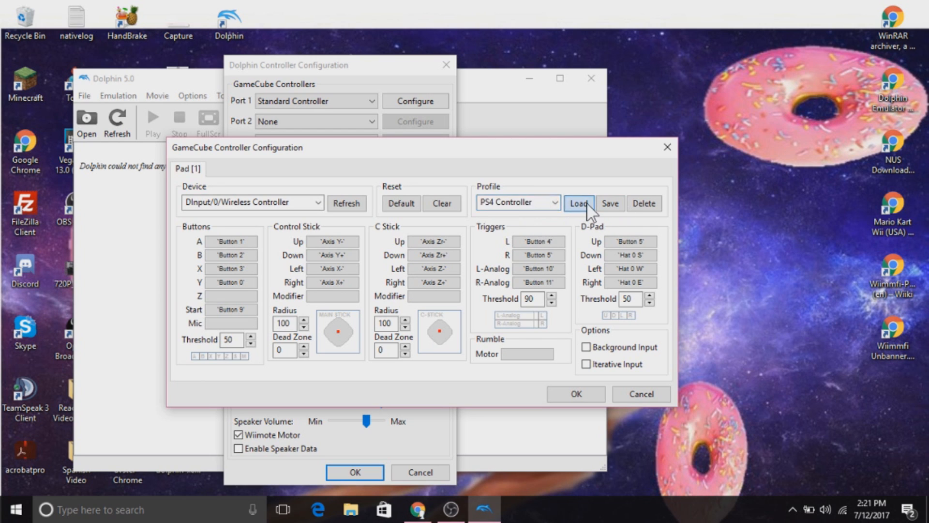
click(576, 393)
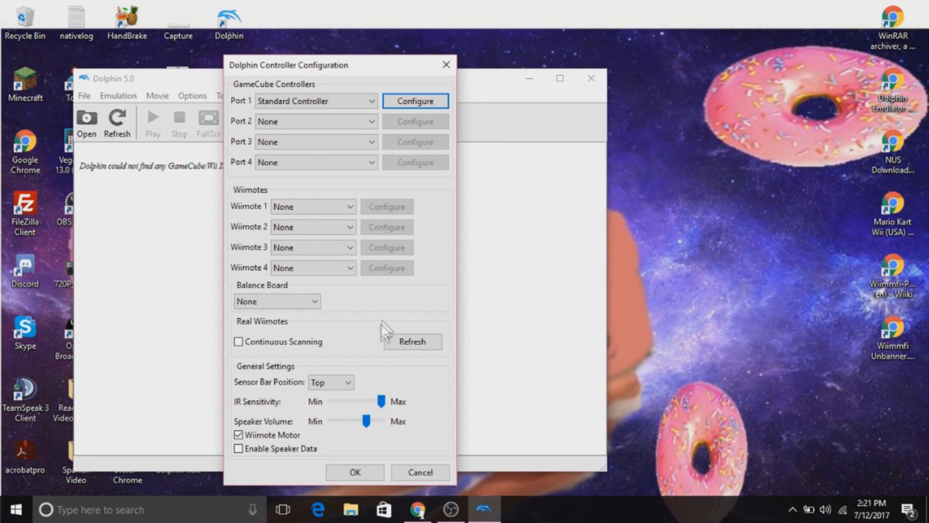
click(355, 468)
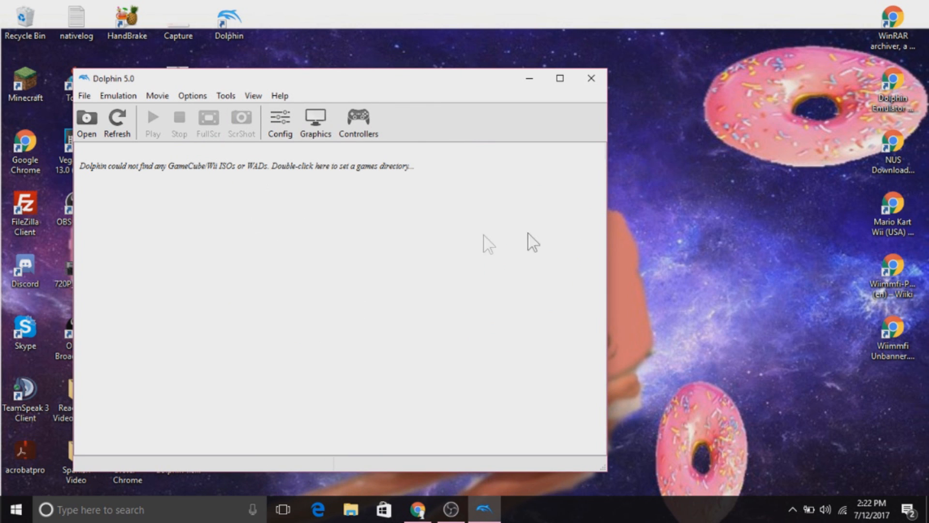
Step: Open the NUS Downloader web page from its desktop shortcut and download NUSD-Mod.zip to the Desktop
double_click(893, 148)
drag(425, 70, 498, 4)
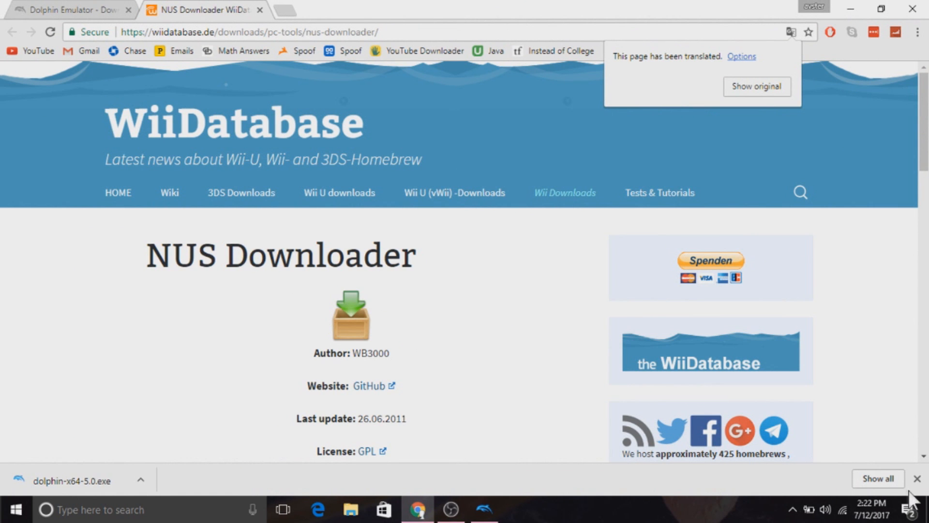
click(916, 478)
scroll(852, 281, down, 3)
scroll(570, 268, up, 3)
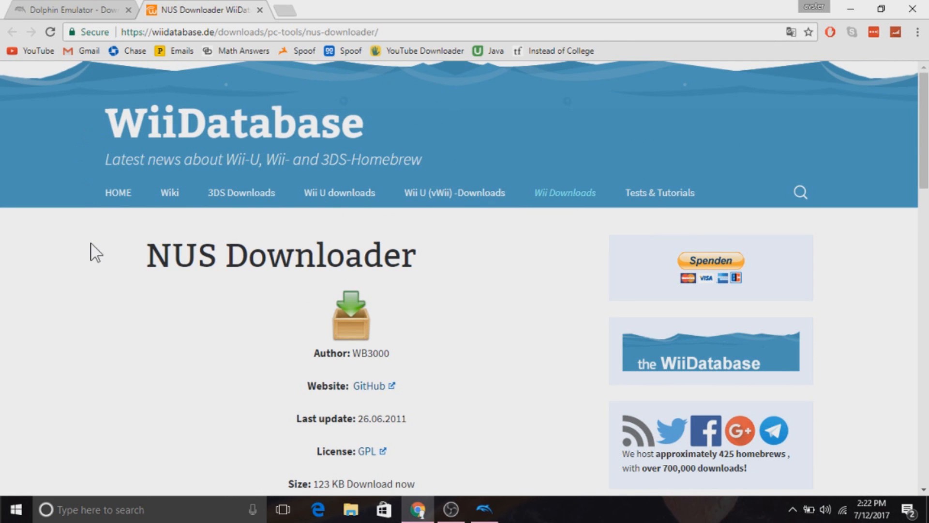
scroll(46, 300, down, 4)
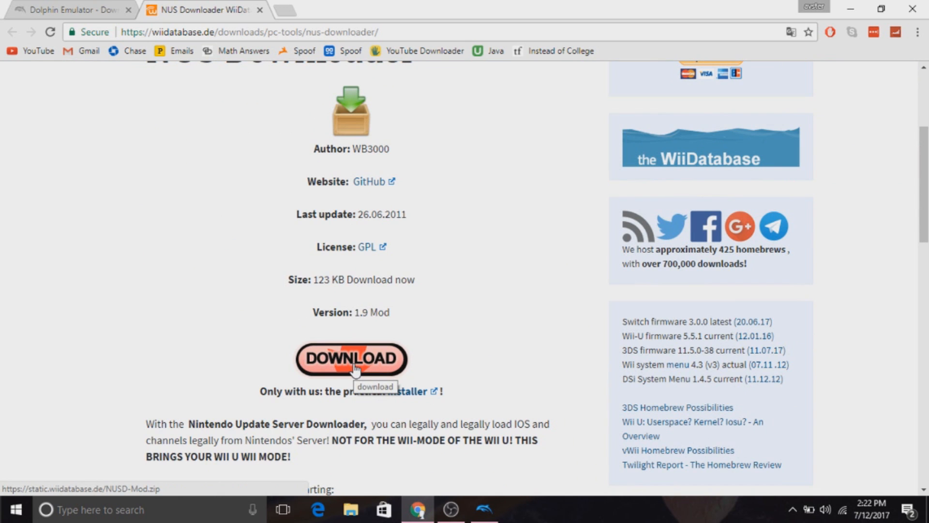
click(356, 370)
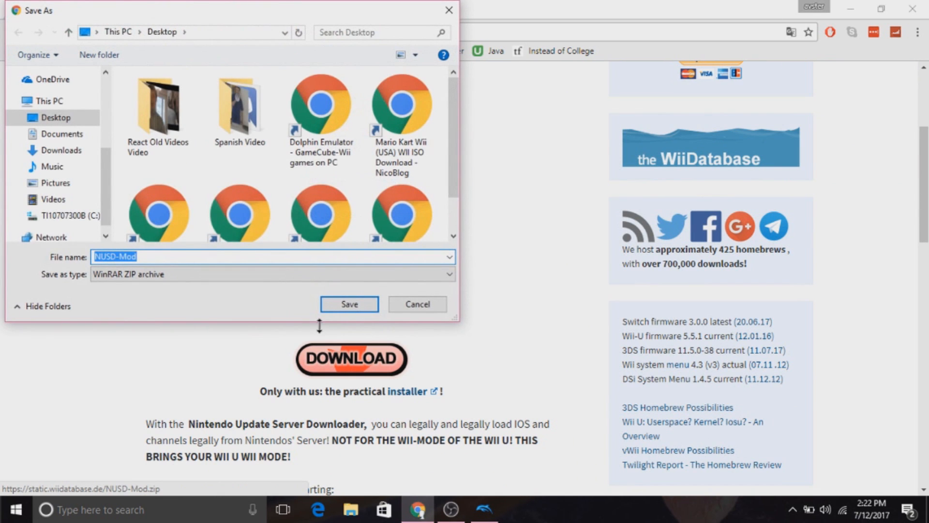
click(342, 312)
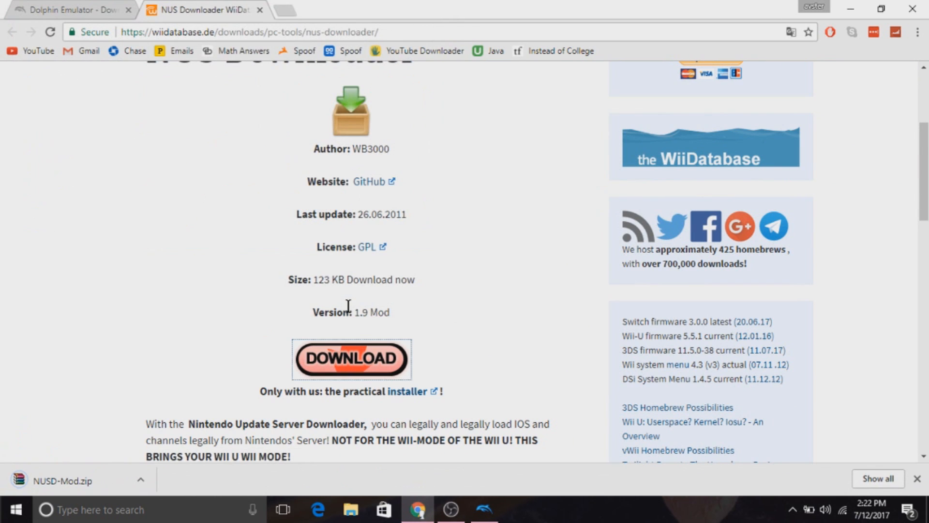
Step: Clear the browser and Dolphin windows off the desktop and open the NUSD-Mod archive beside the desktop icons
click(850, 8)
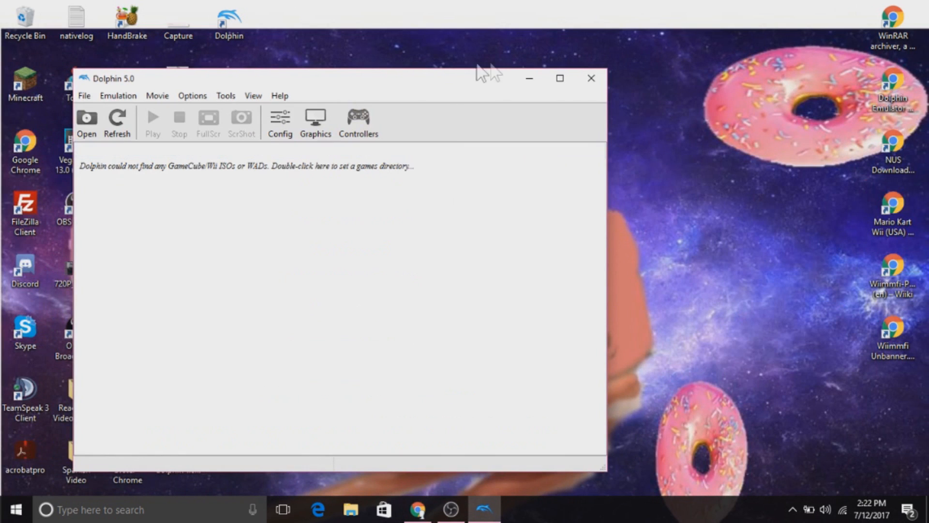
click(591, 73)
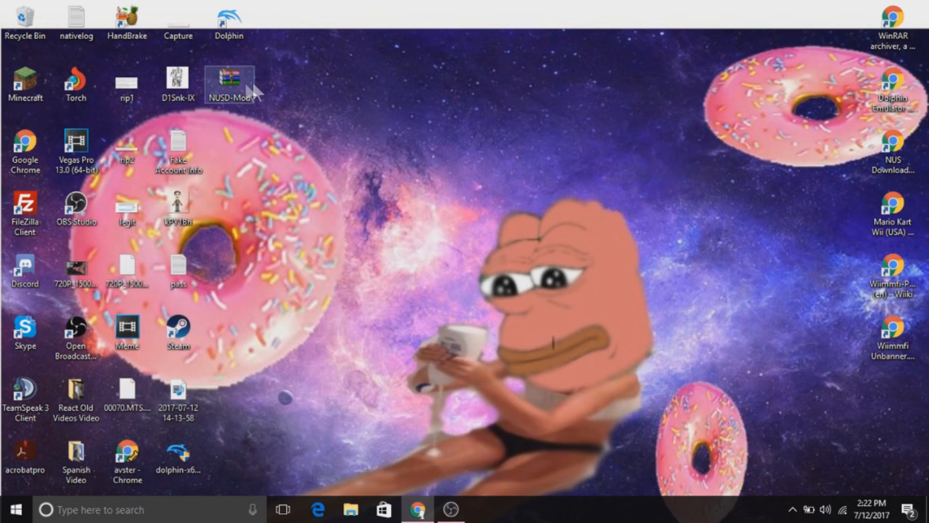
double_click(230, 84)
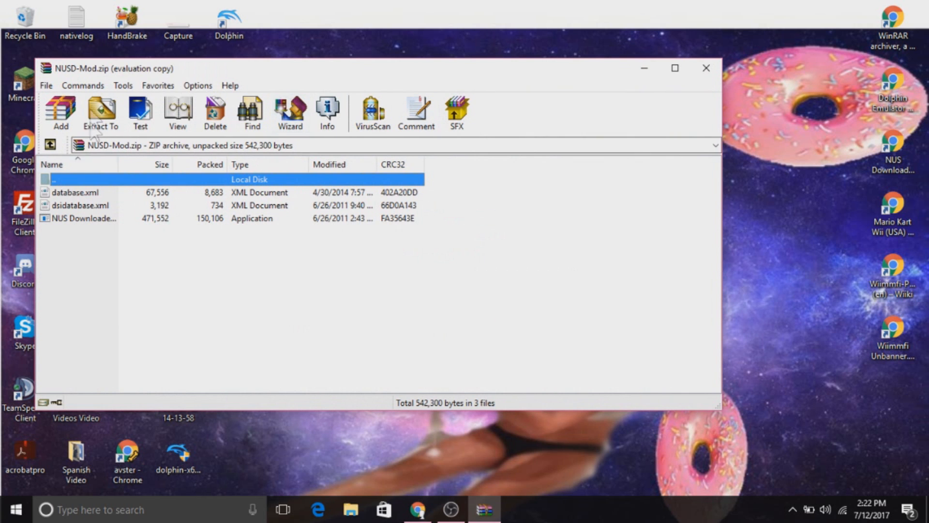
drag(322, 77, 659, 128)
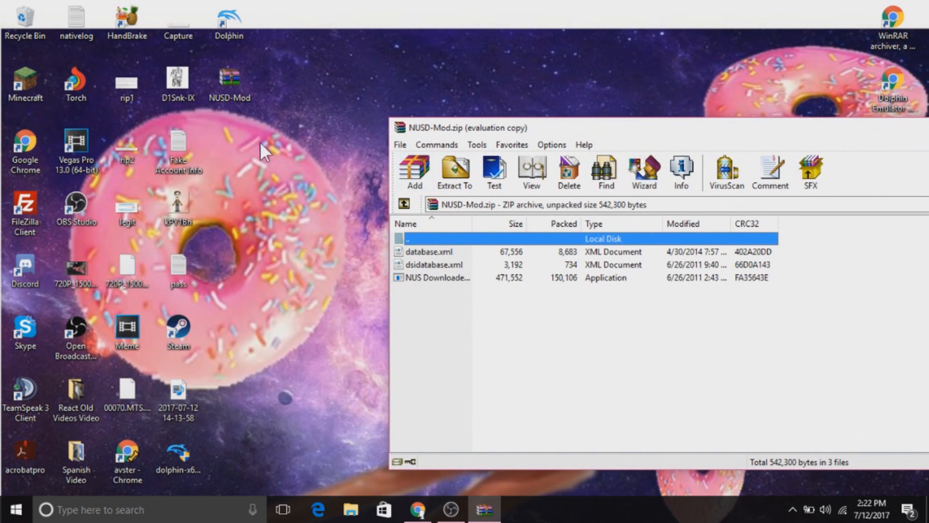
Step: Create a new folder named Wii Emulator on the desktop
right_click(237, 156)
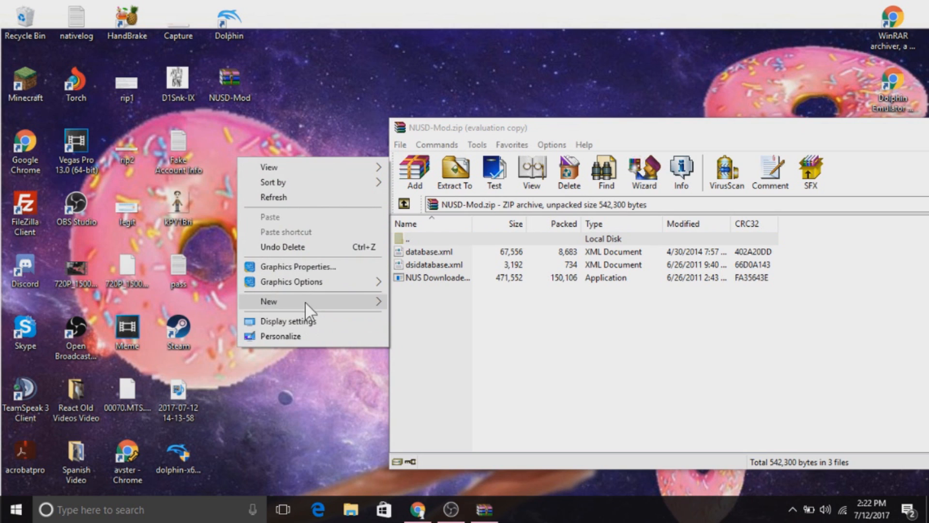
mouse_move(380, 301)
click(413, 302)
text(Wii Emulator)
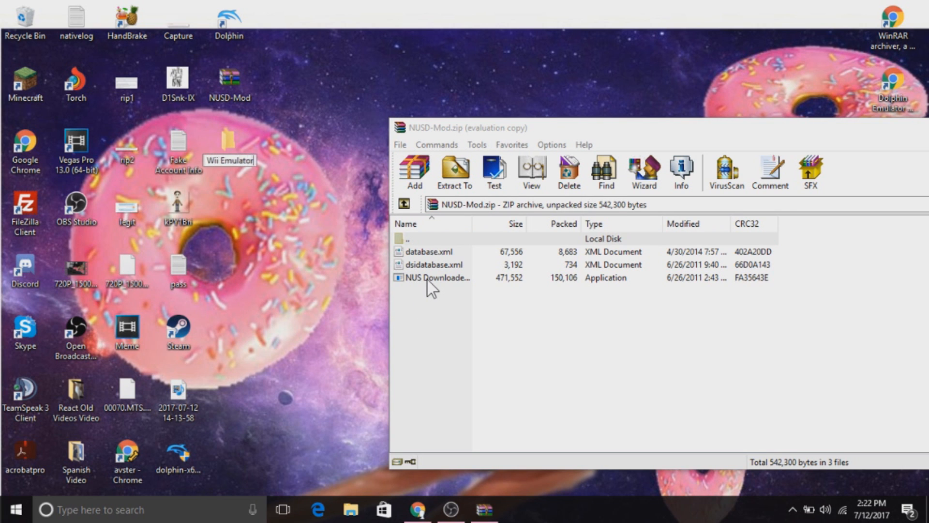
key(Return)
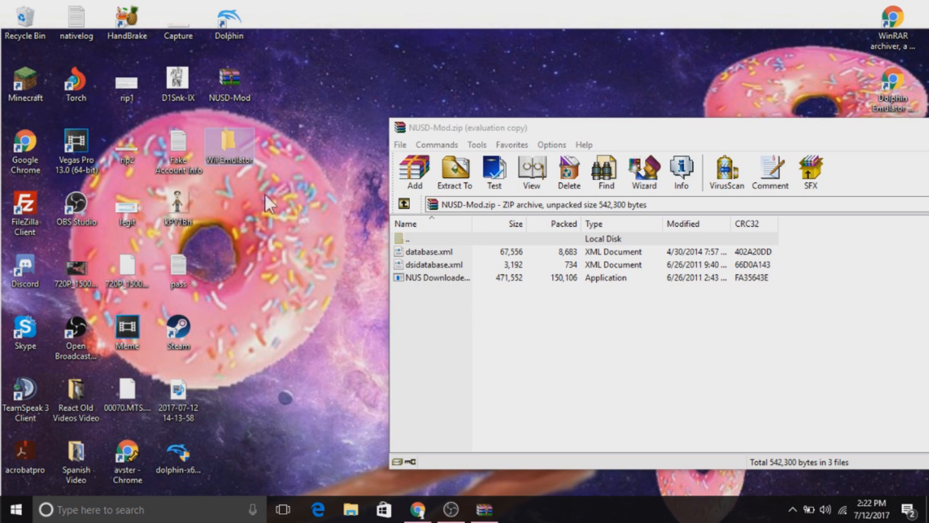
Step: Open the Wii Emulator folder and create a subfolder named NUS in it
double_click(219, 149)
right_click(209, 168)
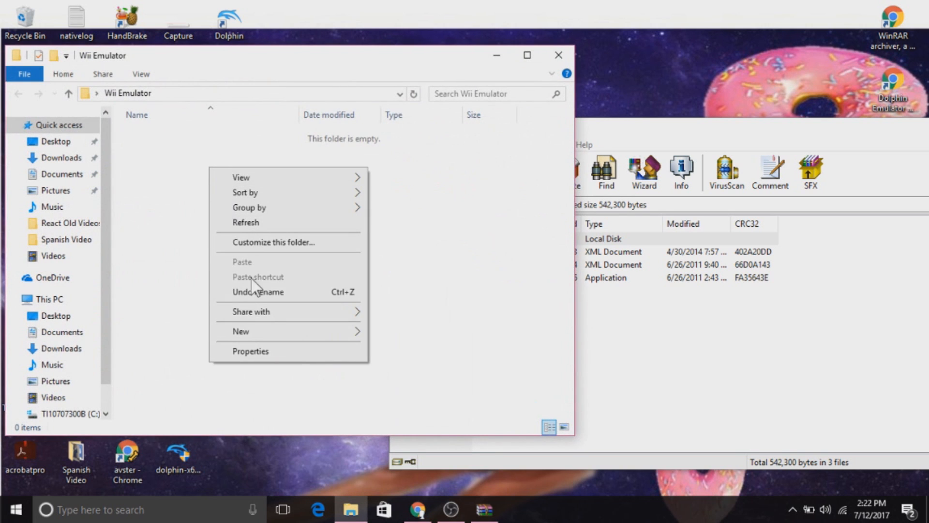
mouse_move(240, 333)
click(395, 333)
text(NUS)
key(Return)
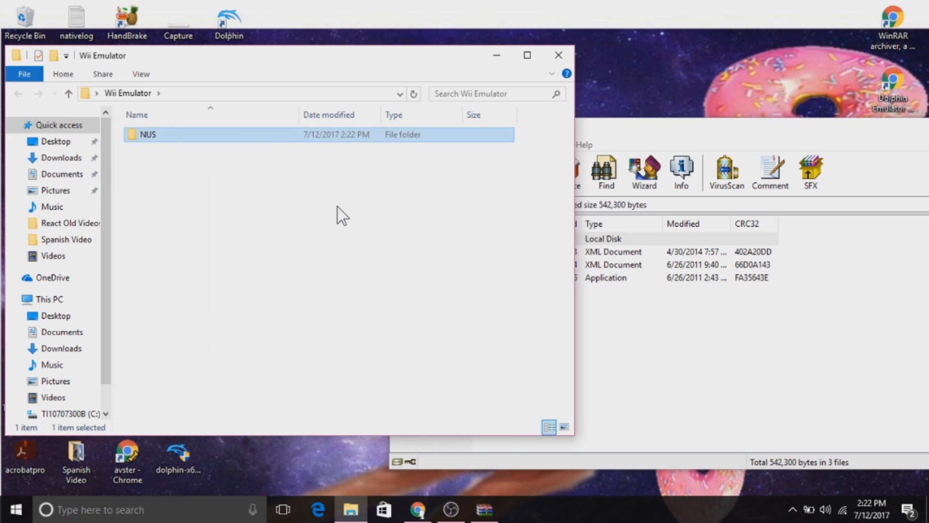
Step: Extract all three files of the NUSD-Mod archive into the NUS folder and close the archive
click(320, 228)
click(628, 332)
drag(479, 313, 201, 136)
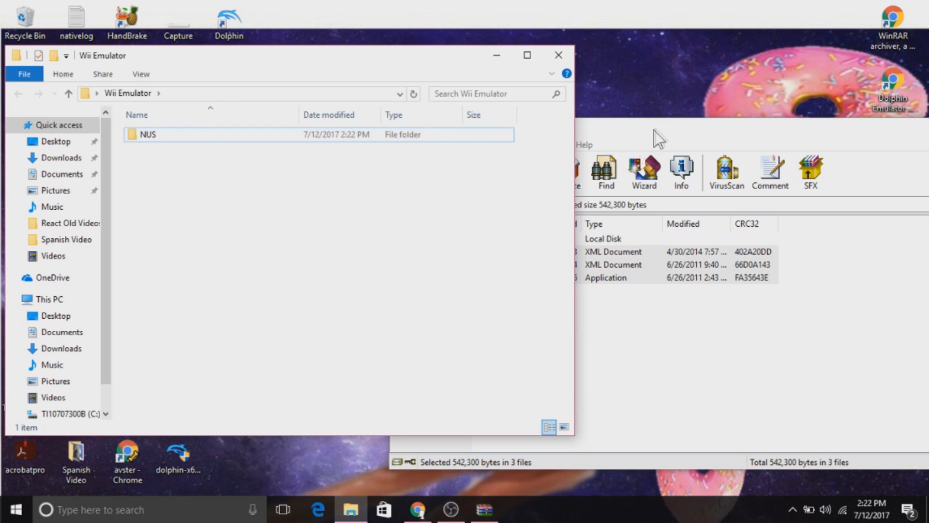
drag(654, 129, 474, 148)
click(880, 145)
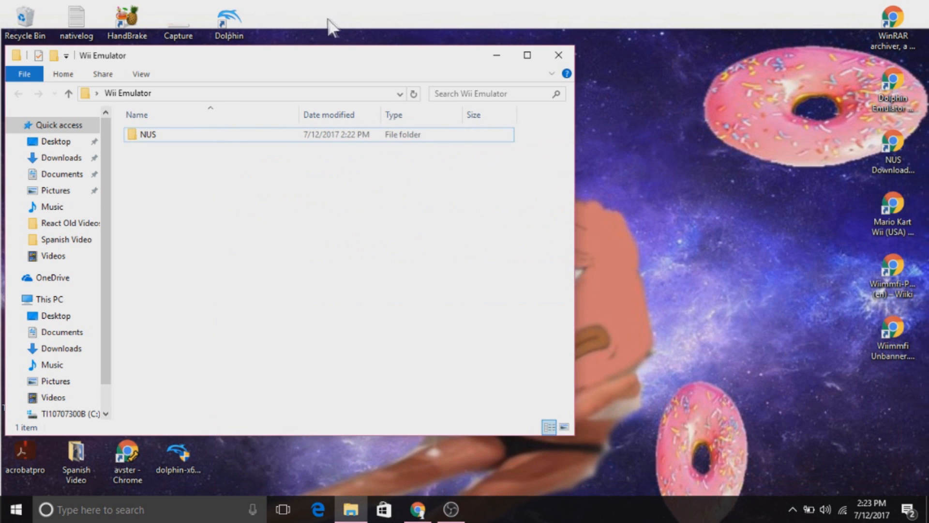
Step: Open the NUS folder and launch the NUS Downloader application
double_click(219, 137)
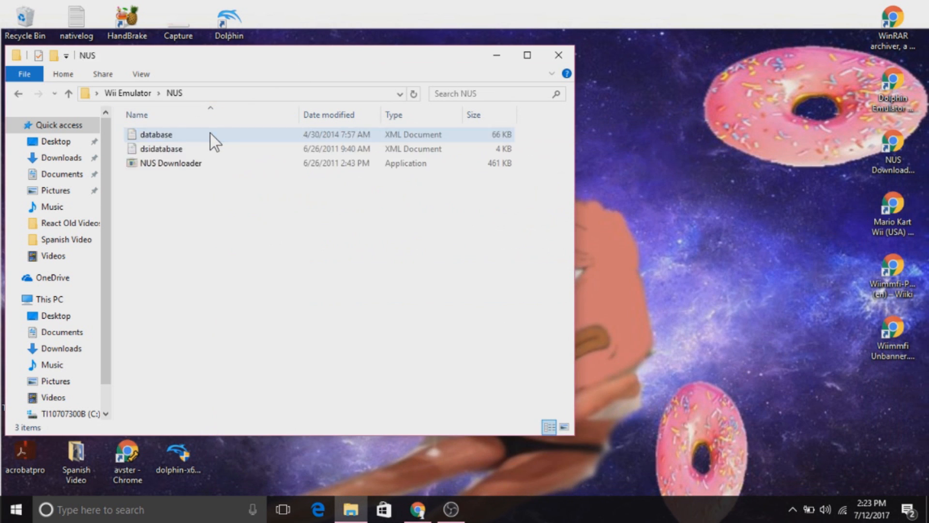
double_click(211, 169)
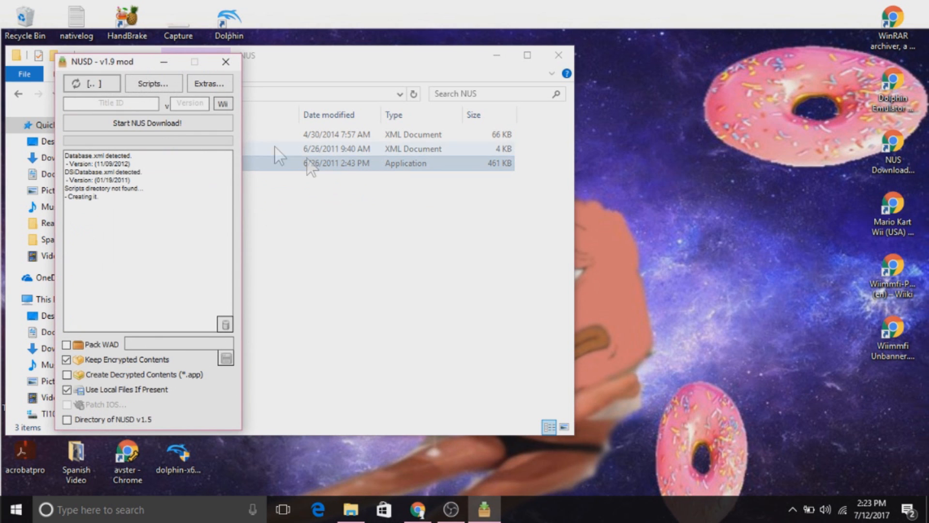
Step: Select the Wii System Menu title in version v513 (4.3U) from the NUS Downloader database
drag(135, 66, 639, 65)
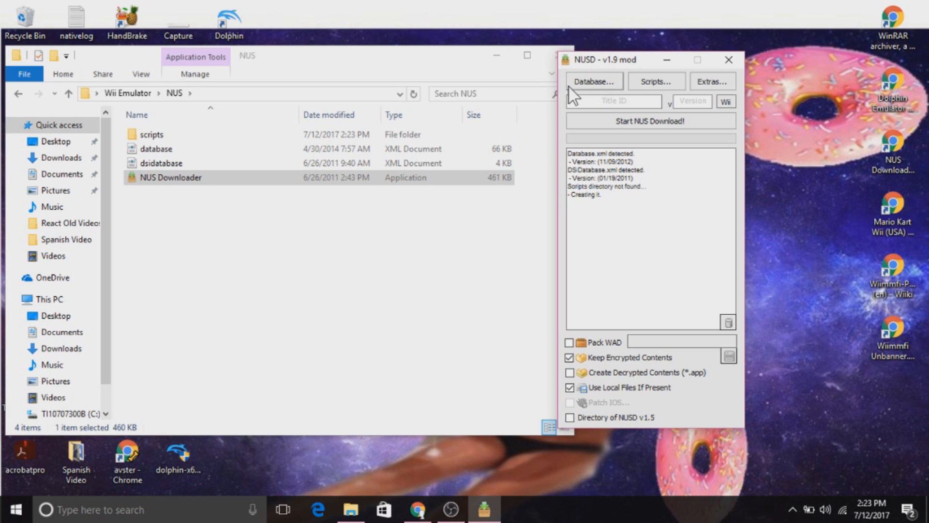
click(582, 85)
mouse_move(619, 101)
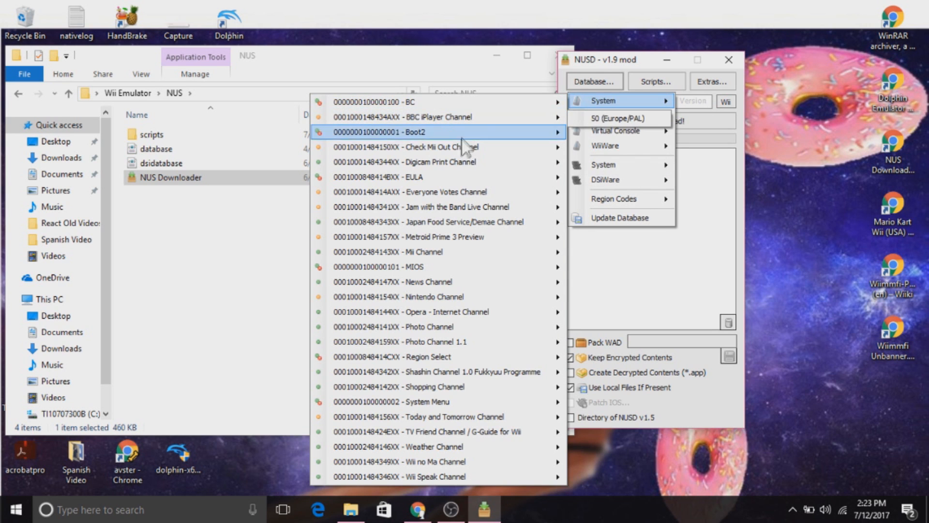
mouse_move(462, 291)
mouse_move(424, 405)
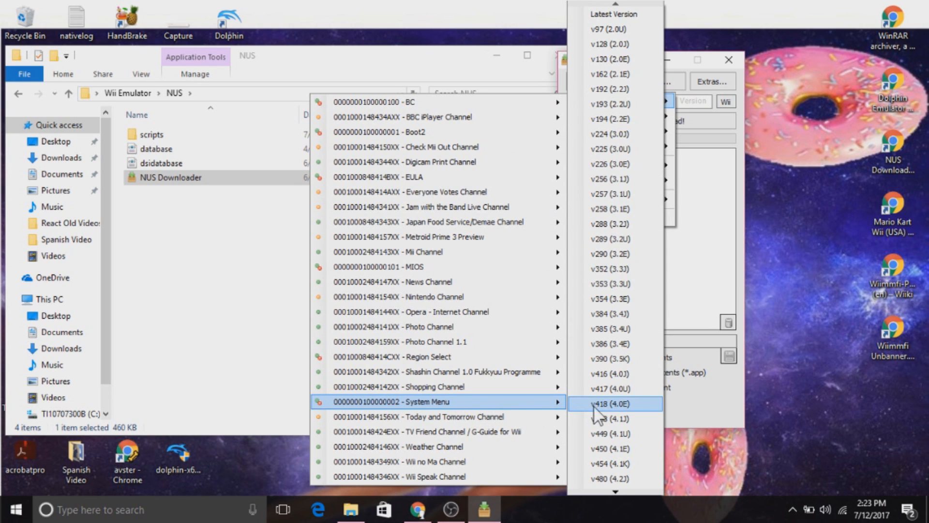
click(614, 490)
click(614, 490)
click(614, 490)
click(613, 490)
click(614, 491)
click(613, 490)
click(614, 490)
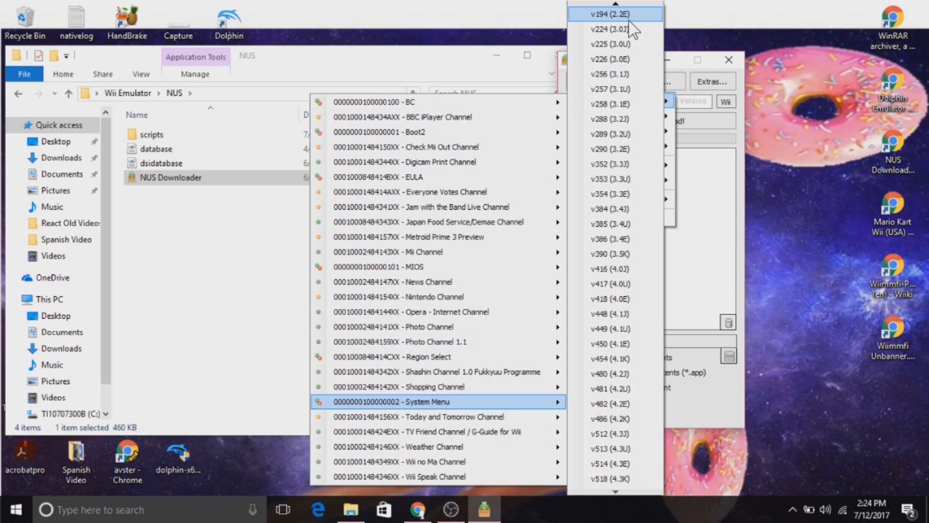
click(625, 455)
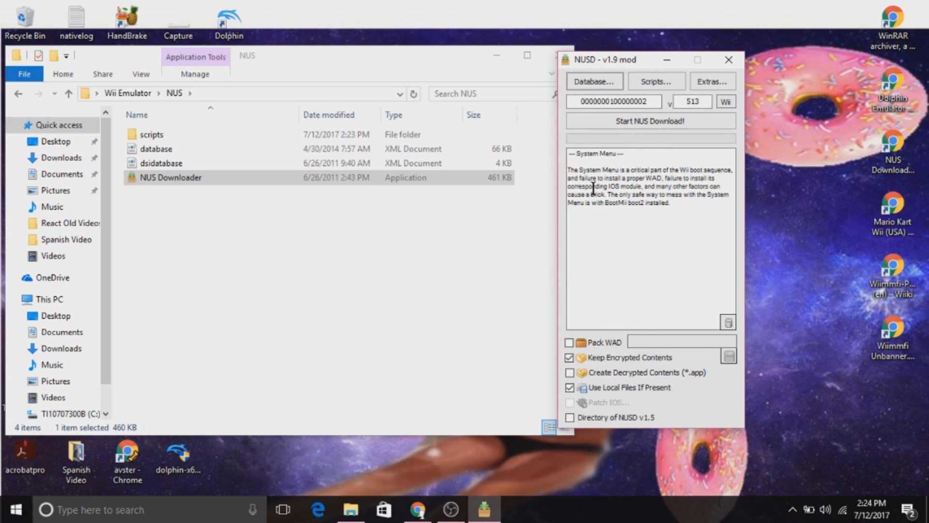
Step: Download the selected title packed as a WAD and open its 513 folder inside titles
click(570, 342)
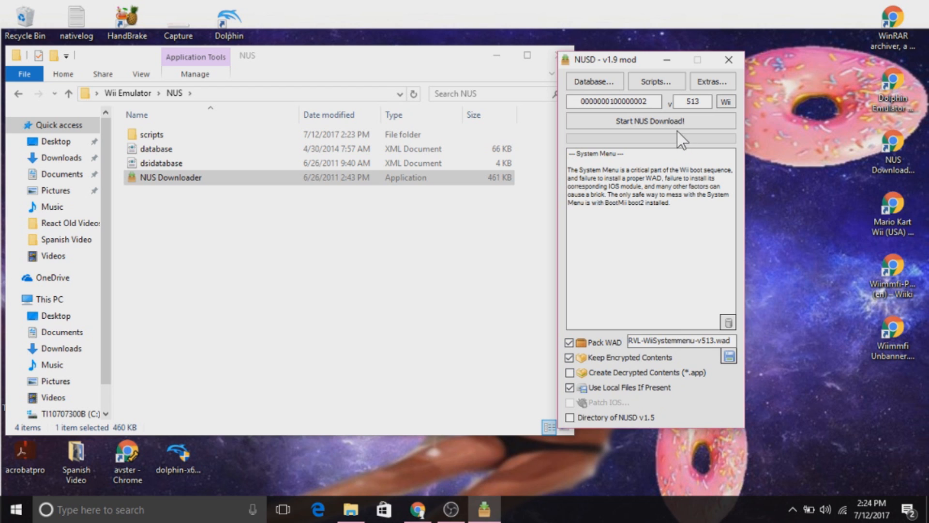
click(672, 118)
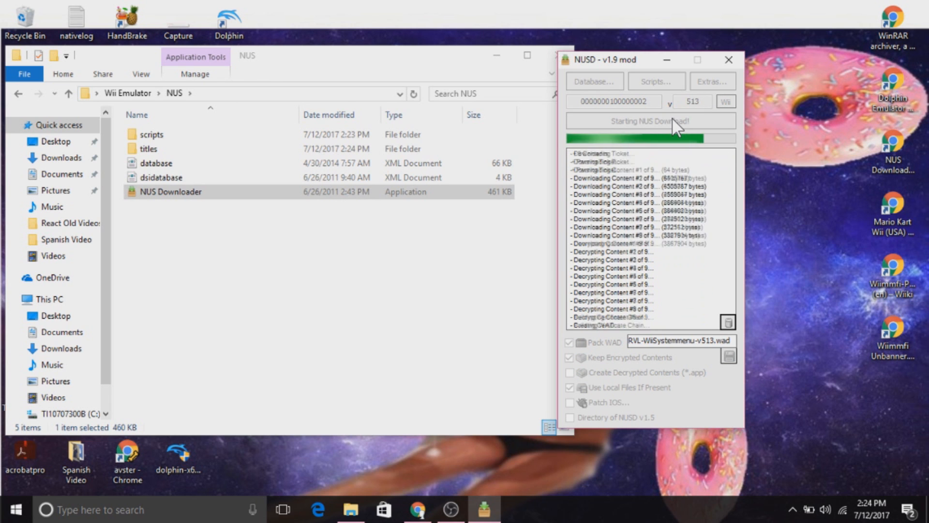
double_click(176, 148)
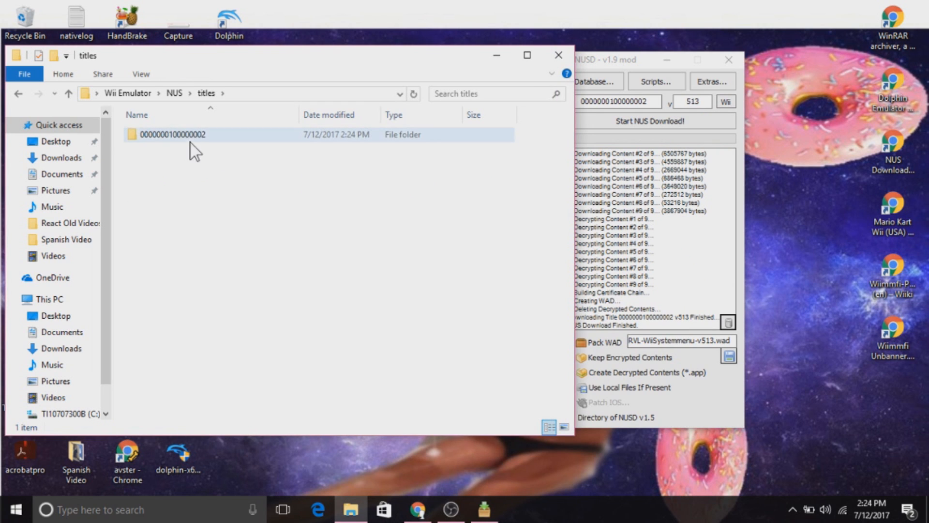
double_click(199, 139)
double_click(193, 140)
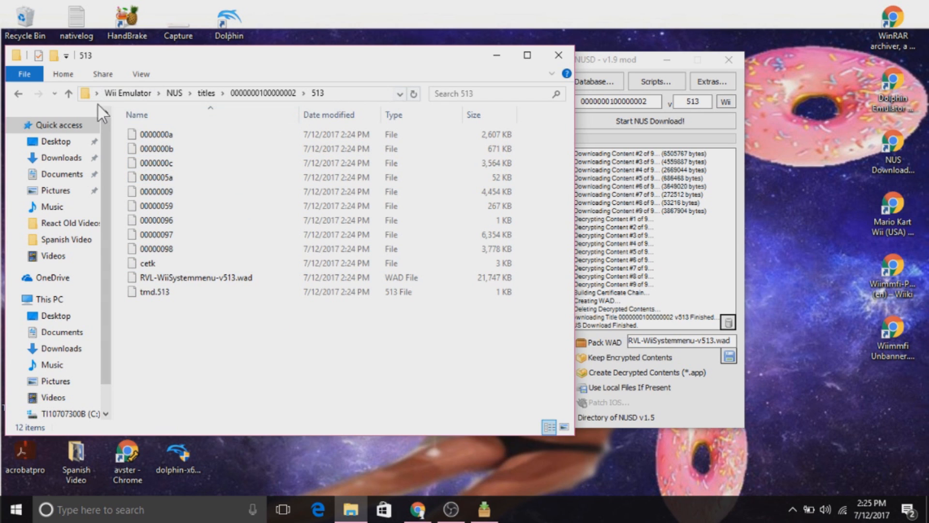
click(69, 94)
click(69, 94)
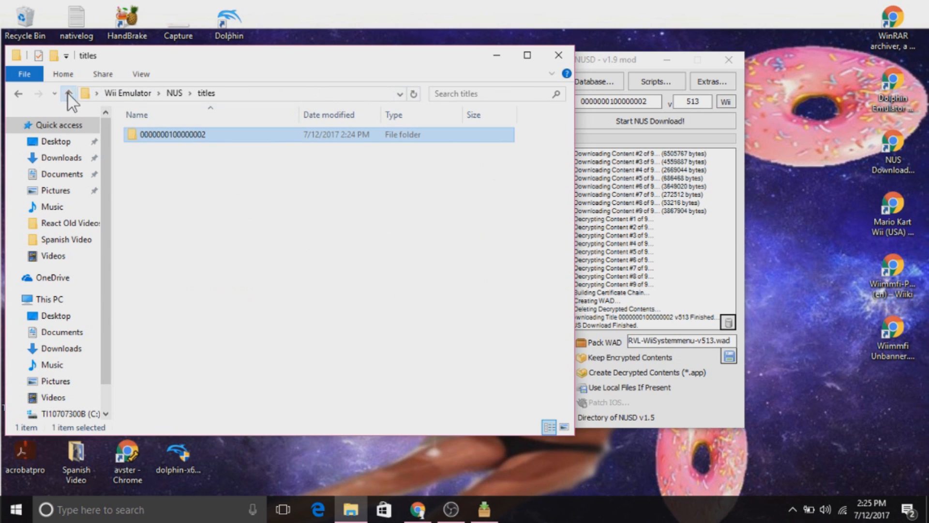
right_click(187, 136)
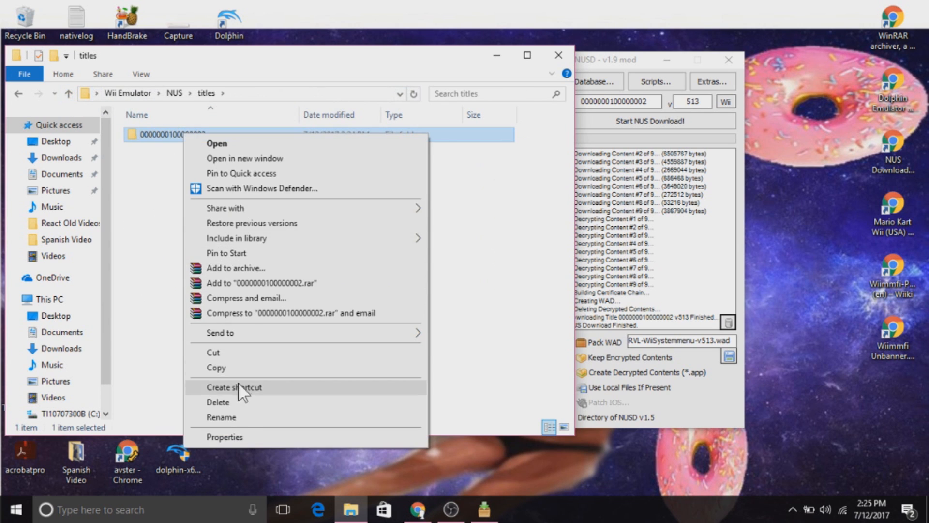
click(237, 417)
text(Wii)
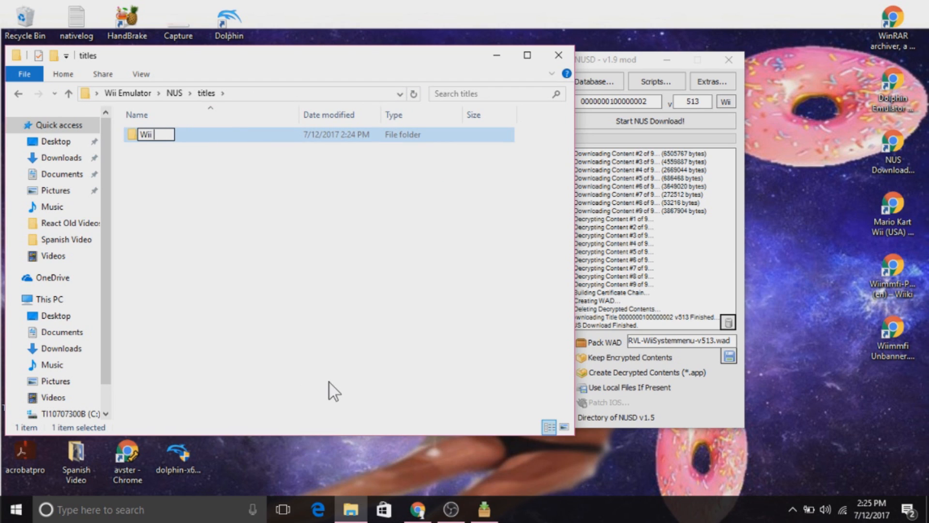
text( Menu)
key(Return)
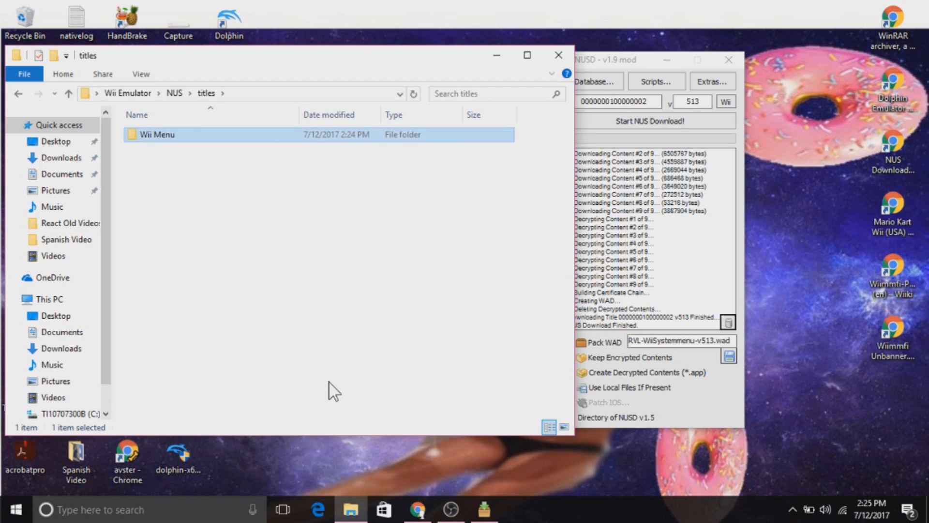
Step: Open the 513 folder inside Wii Menu and minimise the NUS Downloader window
double_click(370, 133)
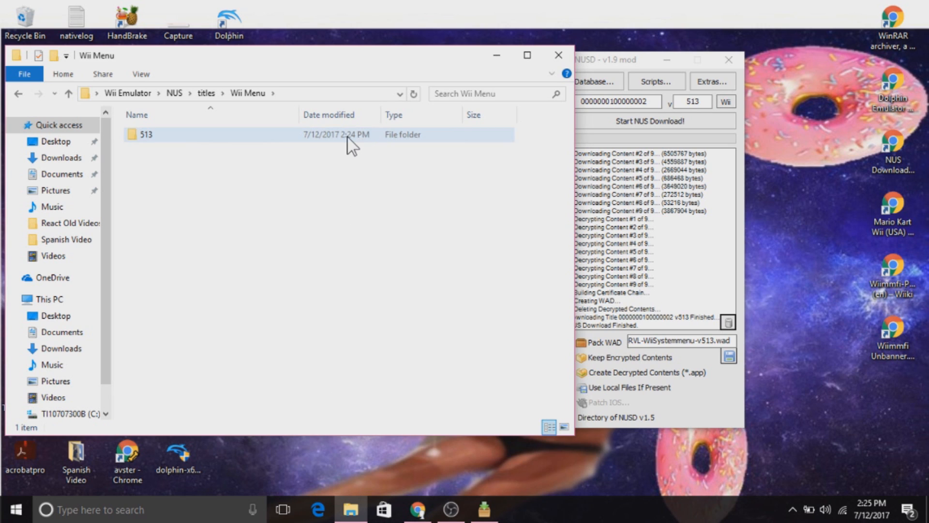
double_click(347, 135)
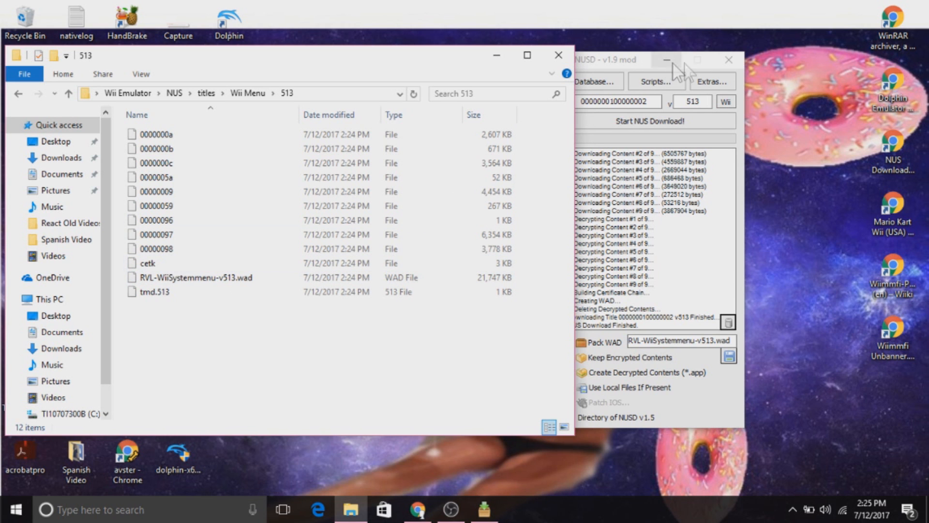
drag(599, 63, 682, 56)
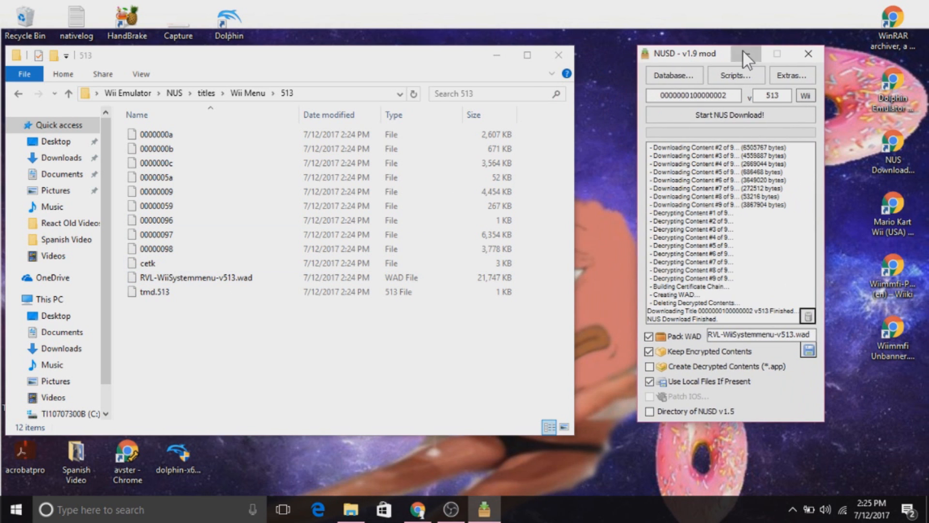
click(745, 53)
drag(417, 63, 684, 62)
Step: Launch Dolphin and install the system menu WAD from the 513 folder under Wii Emulator, NUS, titles, Wii Menu
double_click(227, 21)
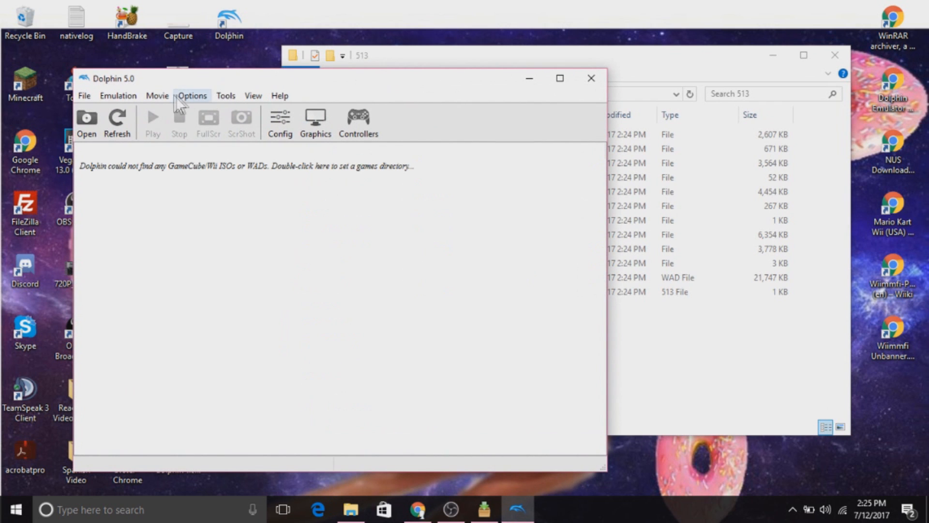
click(257, 96)
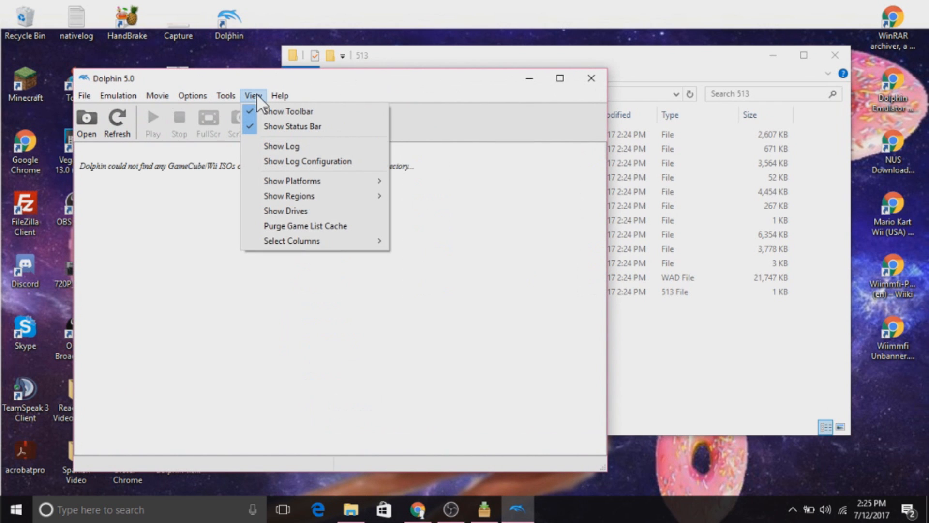
mouse_move(277, 176)
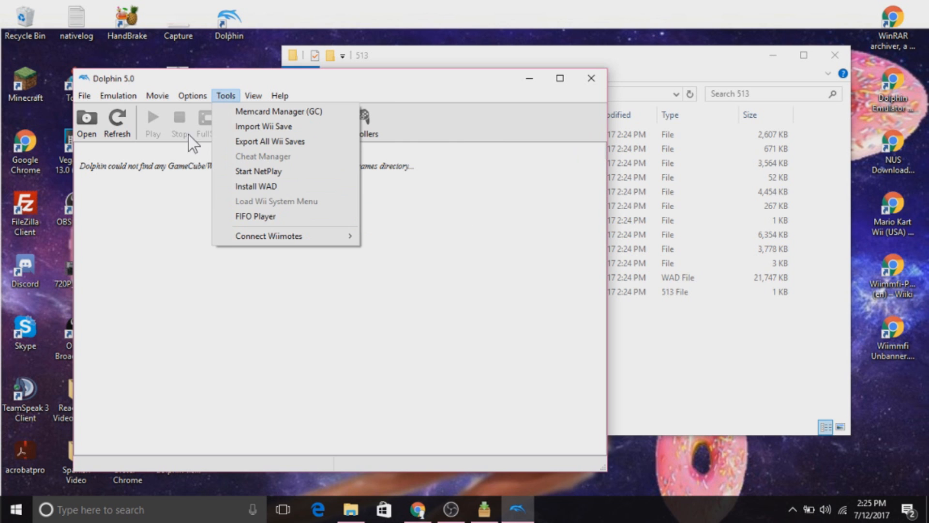
click(170, 222)
click(230, 94)
click(255, 189)
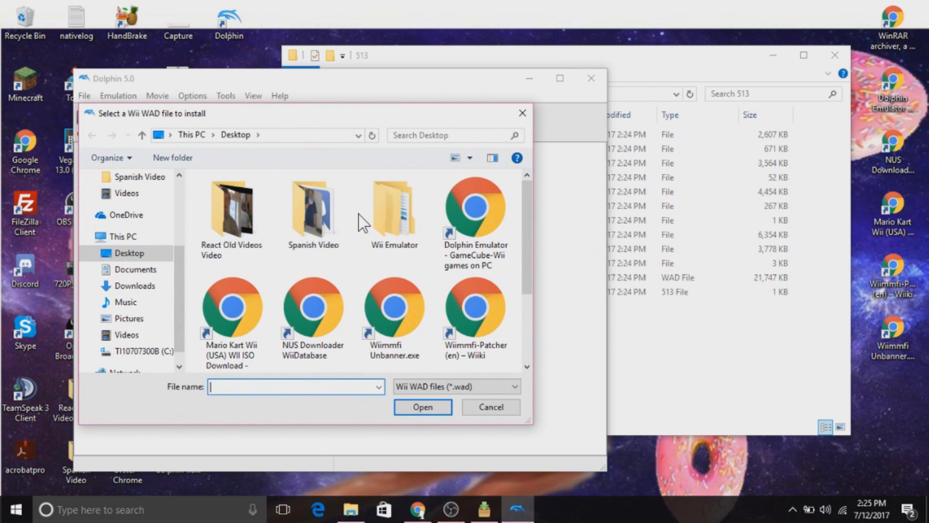
double_click(395, 215)
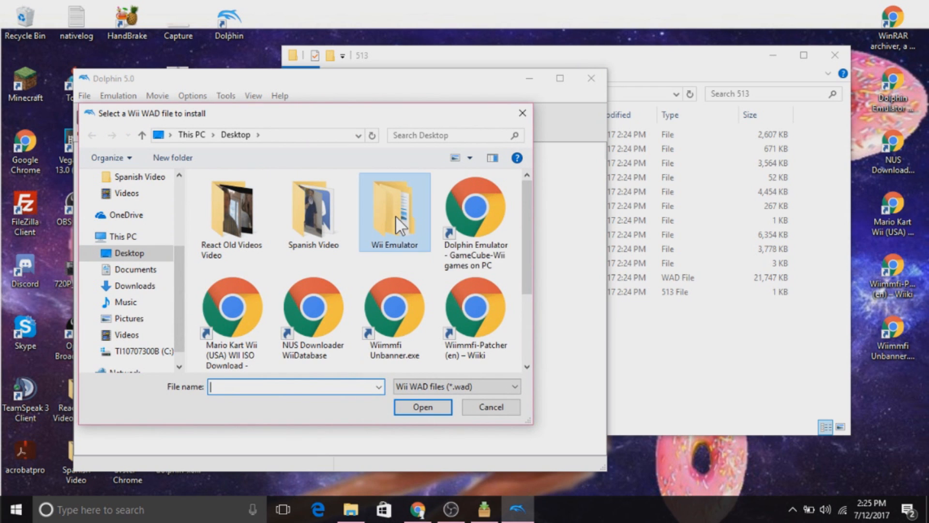
double_click(324, 195)
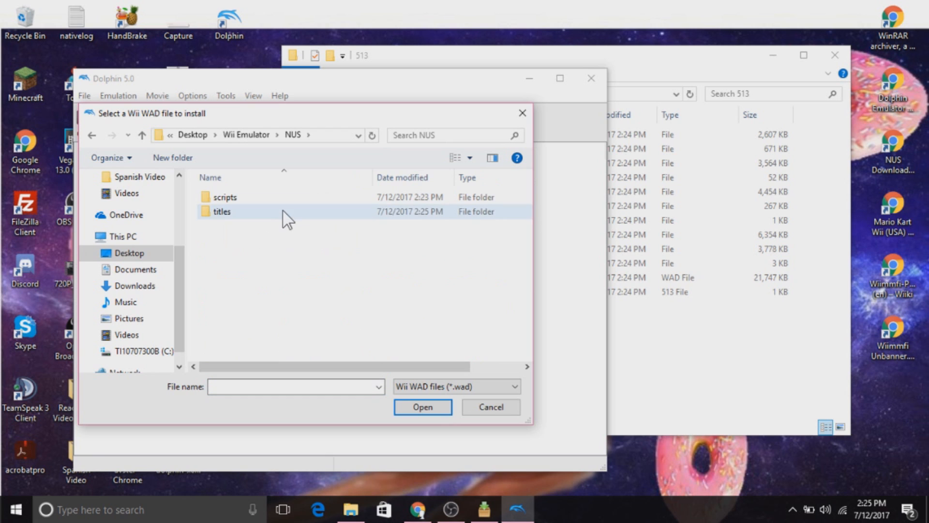
double_click(283, 211)
double_click(247, 199)
double_click(271, 197)
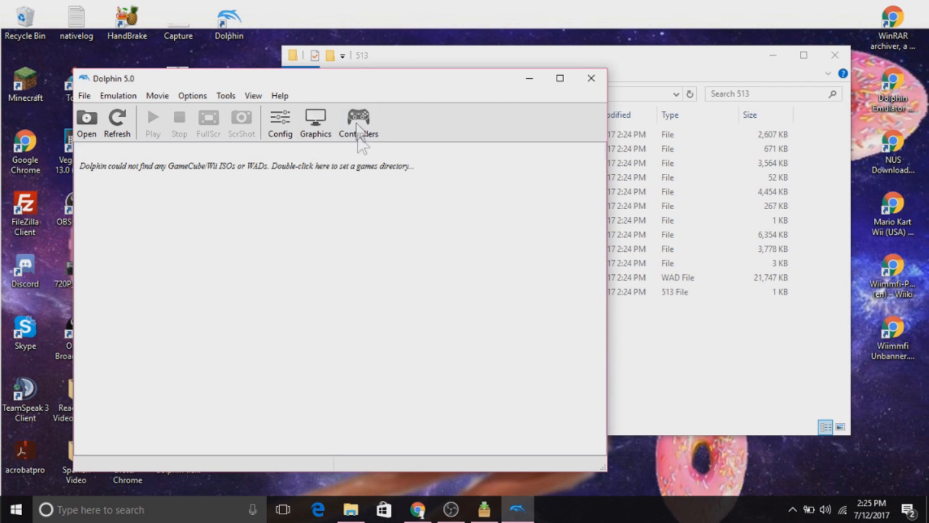
click(225, 95)
click(184, 202)
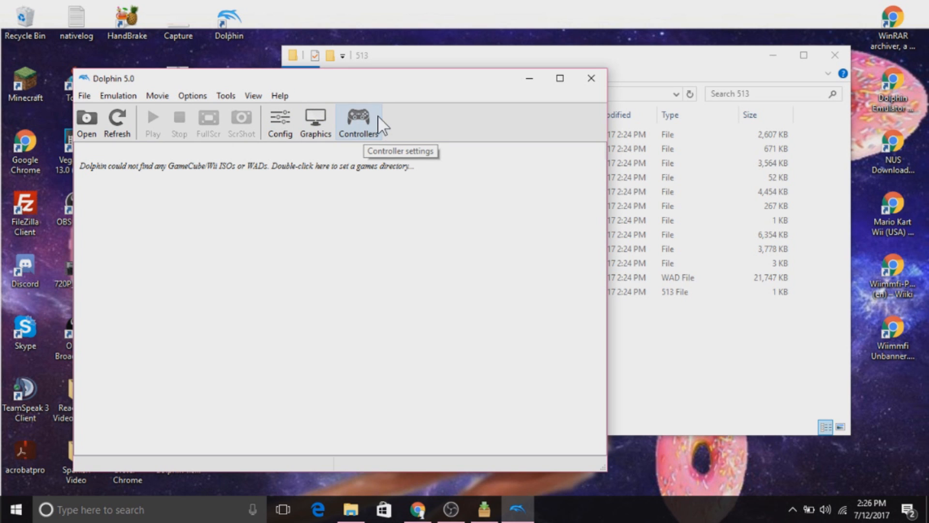
Step: Set Wiimote 1 to Emulated Wiimote and choose DInput/0/Wireless Controller as its input device
click(368, 128)
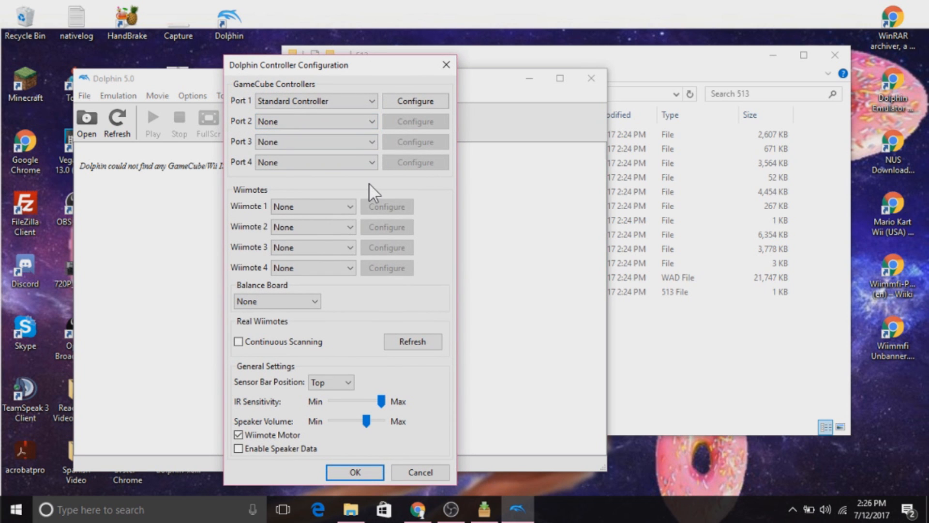
click(317, 213)
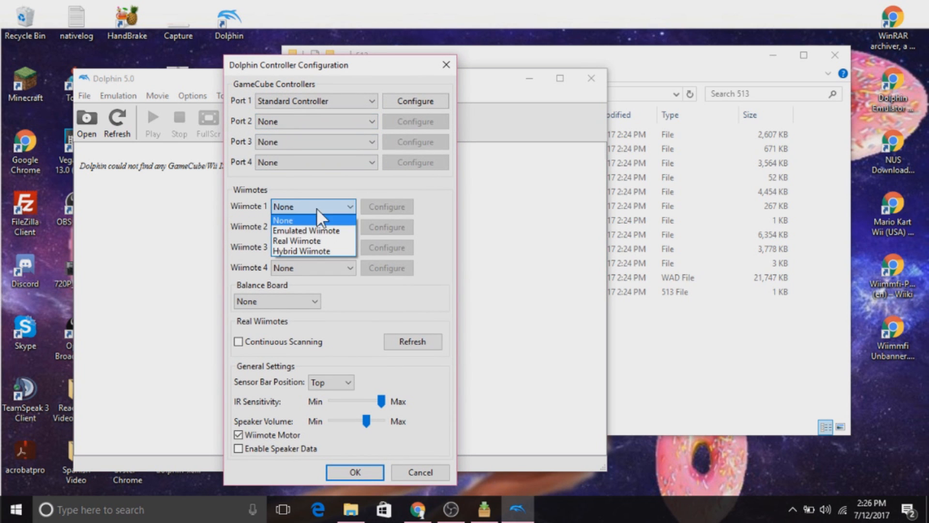
click(332, 230)
click(393, 207)
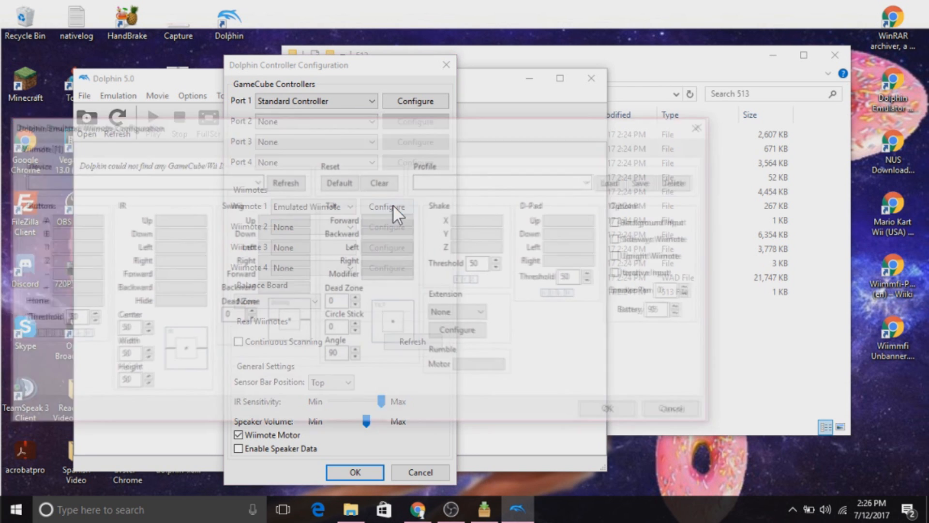
click(257, 182)
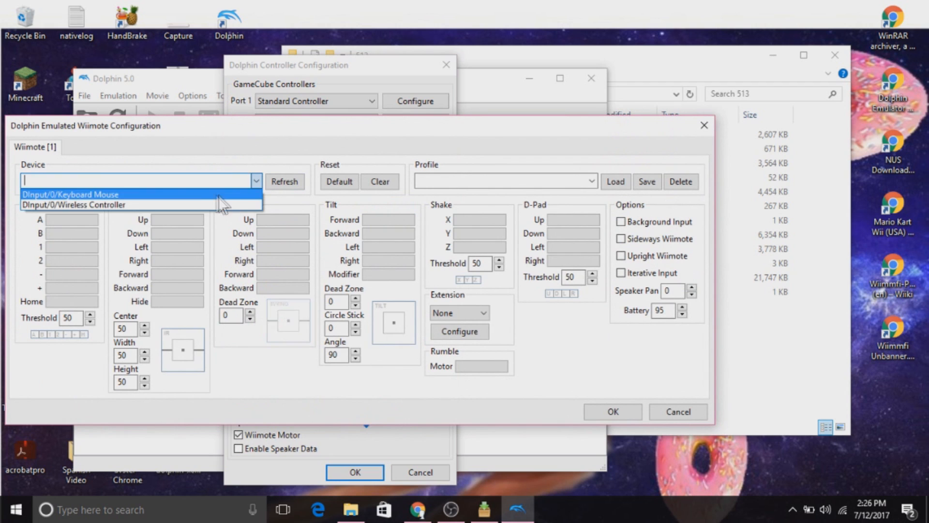
click(190, 202)
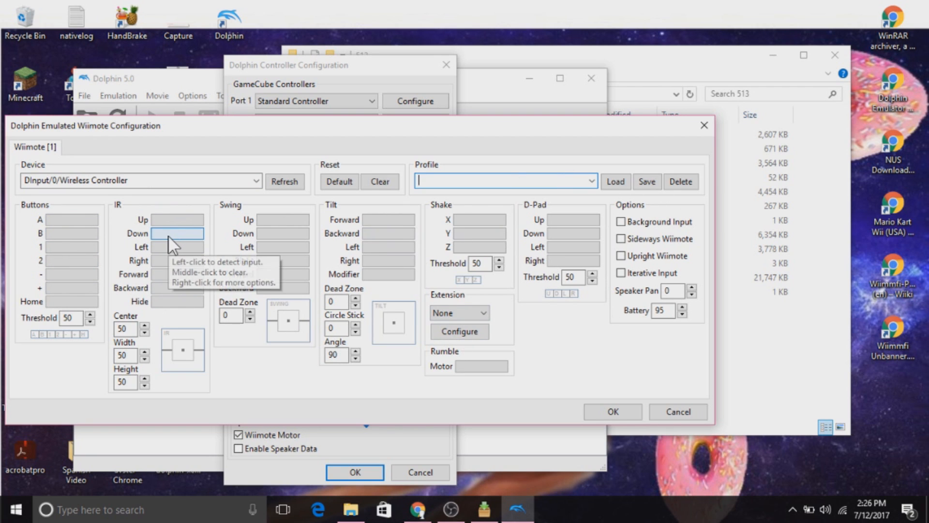
Step: Map A, B, 1, 2, + to Buttons 1, 2, 3, 0, 9 and IR Up, Down, Left, Right to Axis Y-, Y+, X-, X+
click(72, 221)
click(67, 234)
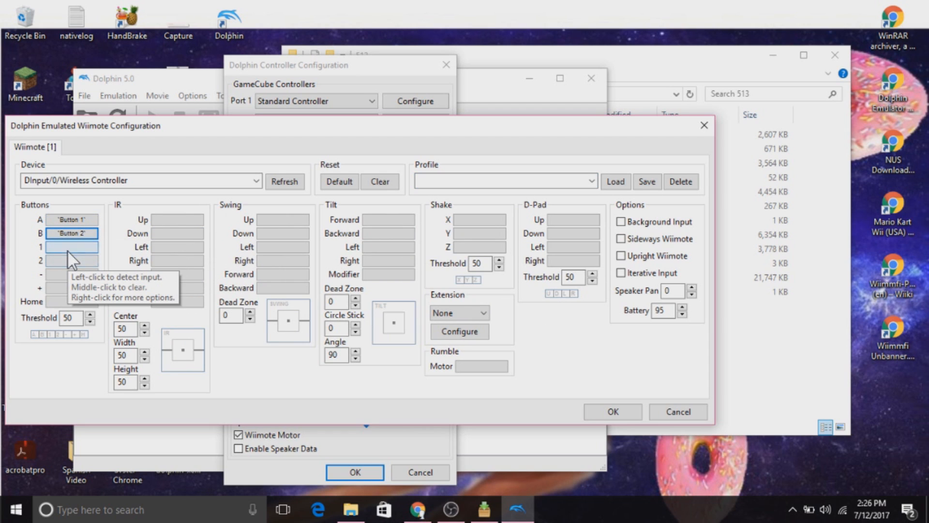
click(72, 247)
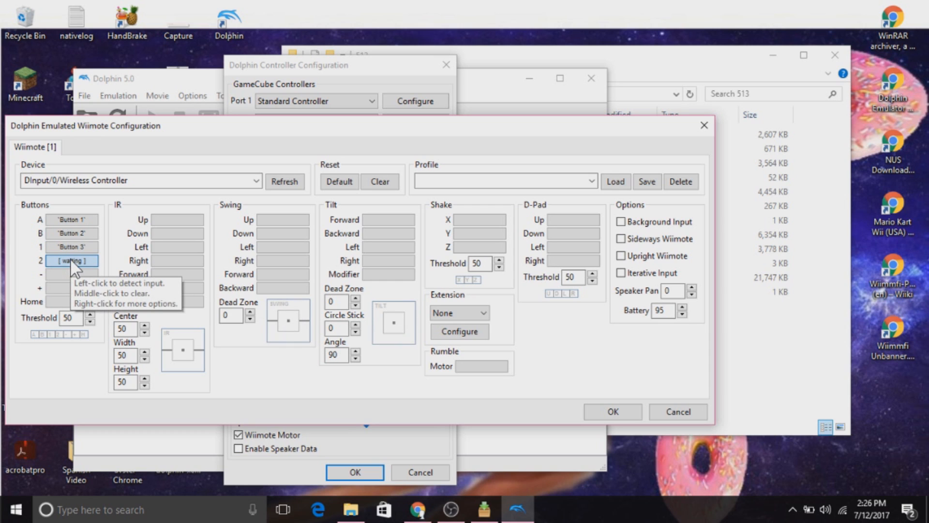
click(66, 287)
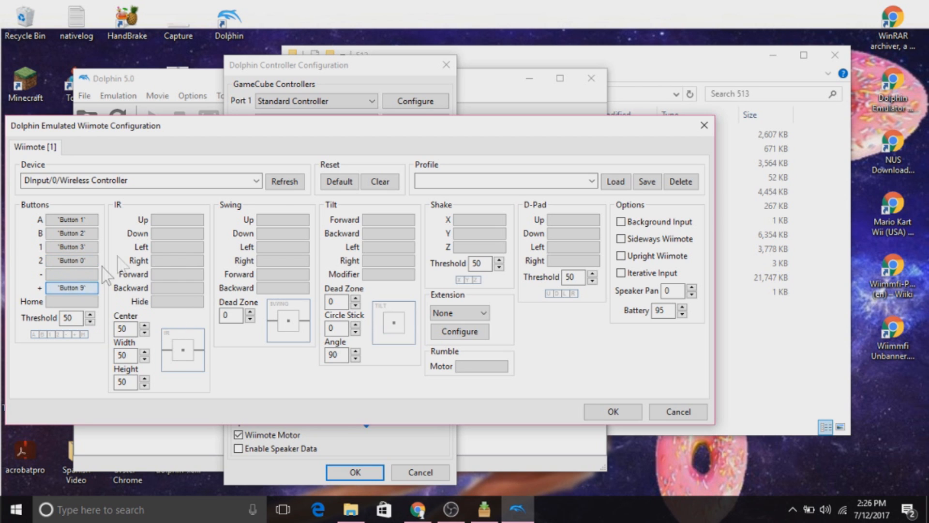
click(178, 220)
click(184, 232)
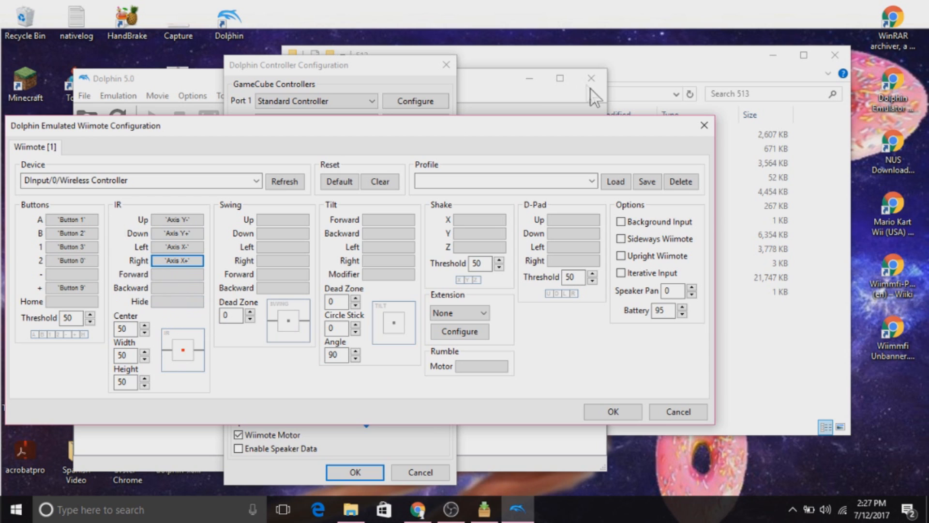
Step: Save the emulated Wiimote mapping as a profile named PS4 Controller and open the profile list
click(499, 181)
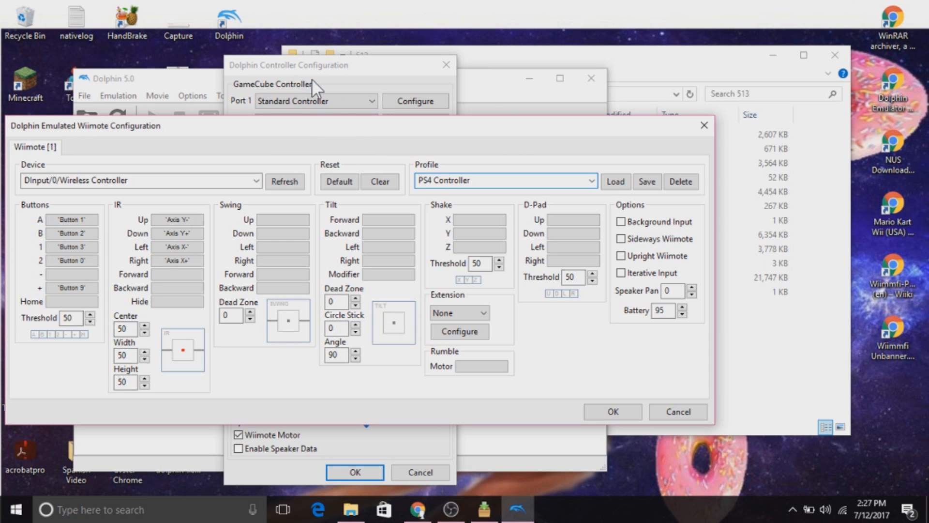
click(648, 183)
click(591, 182)
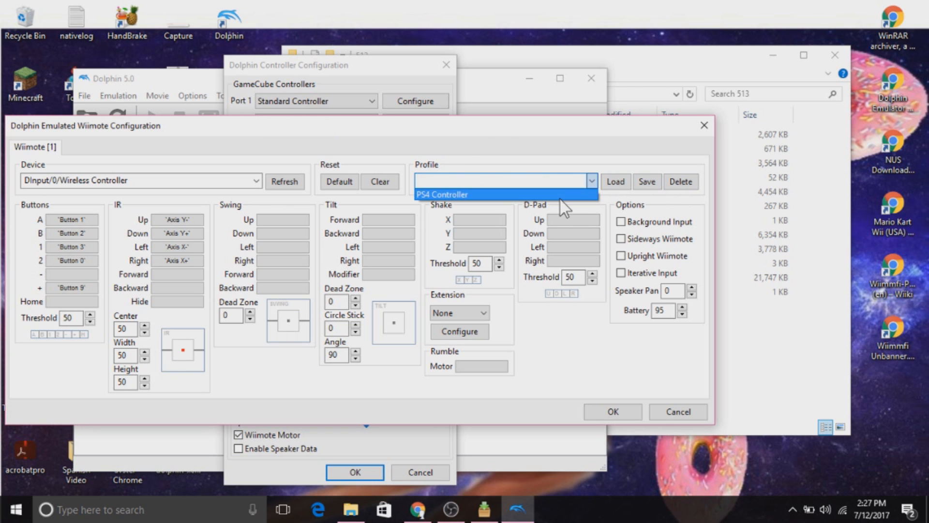
Step: Load the PS4 Controller profile for Wiimote 1 and confirm both the Wiimote and controller configurations
click(559, 195)
click(617, 182)
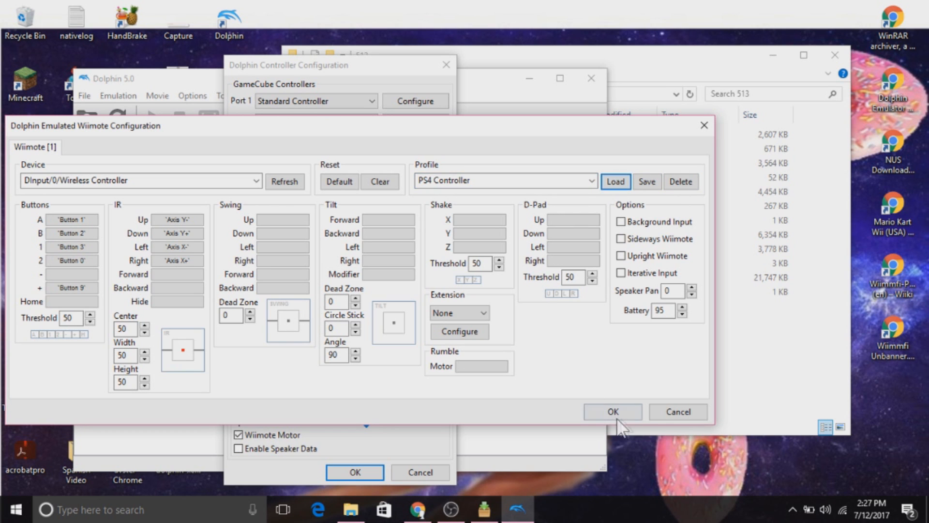
click(613, 412)
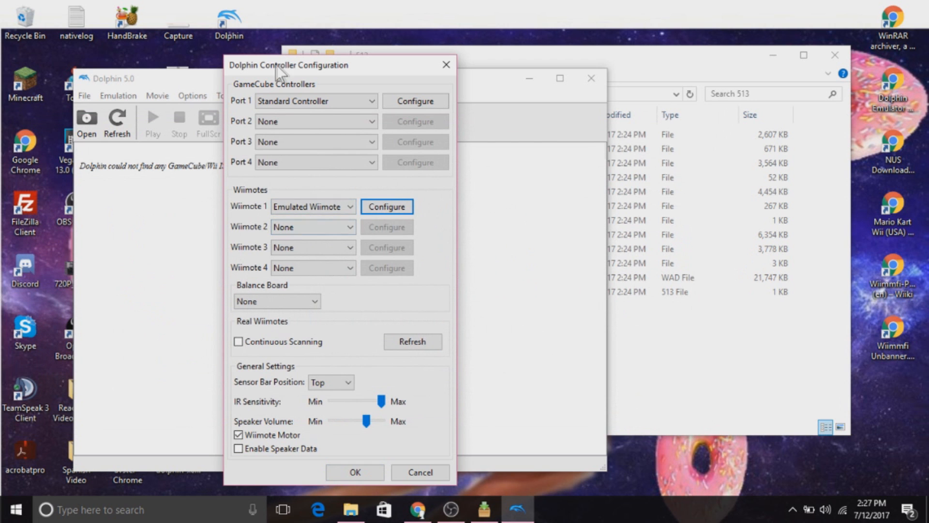
drag(305, 67, 717, 65)
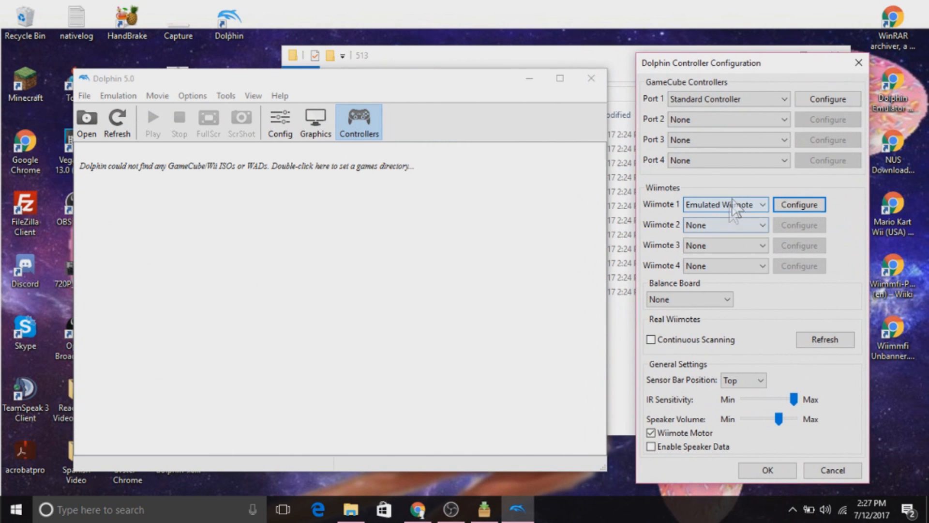
click(768, 470)
Step: Try to load Wii System Menu 513E, and stop the emulation
click(225, 95)
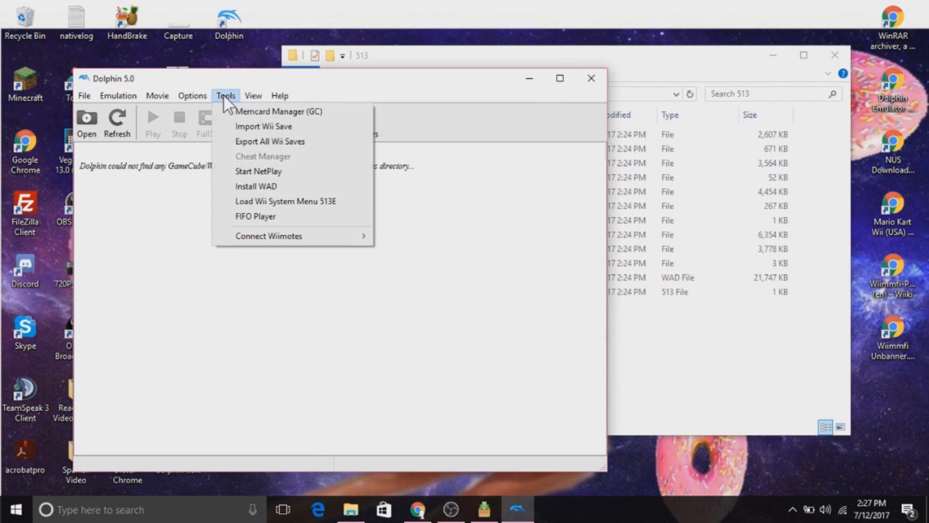
click(260, 201)
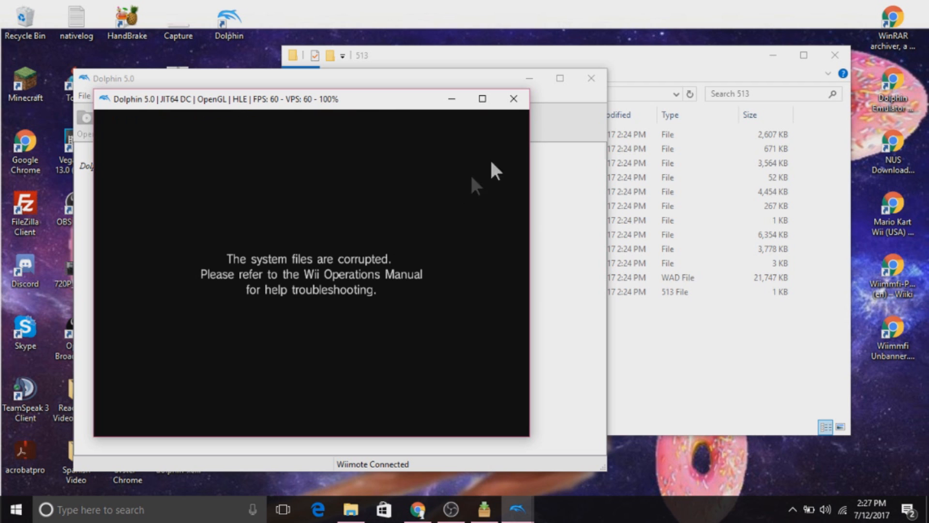
click(513, 99)
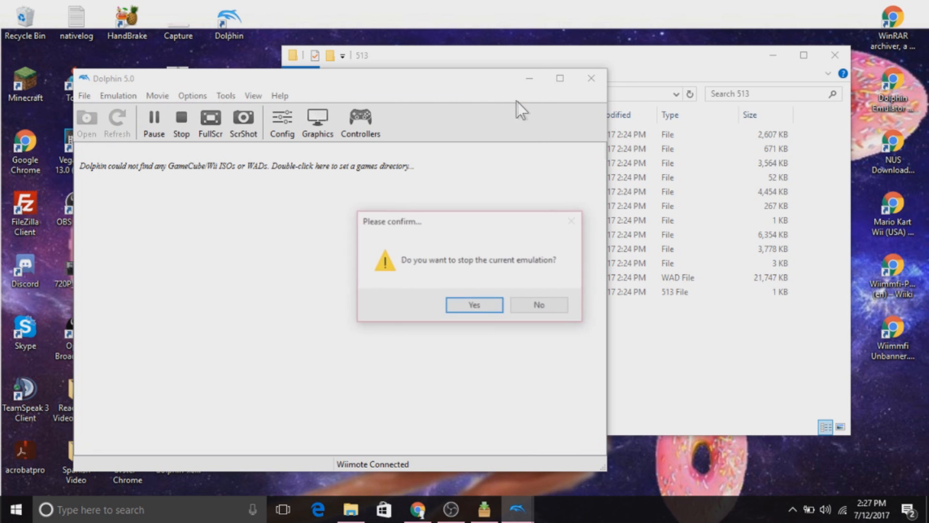
click(472, 303)
Step: Load Wii System Menu 513E again to check its channel screen, and stop the emulation
click(219, 94)
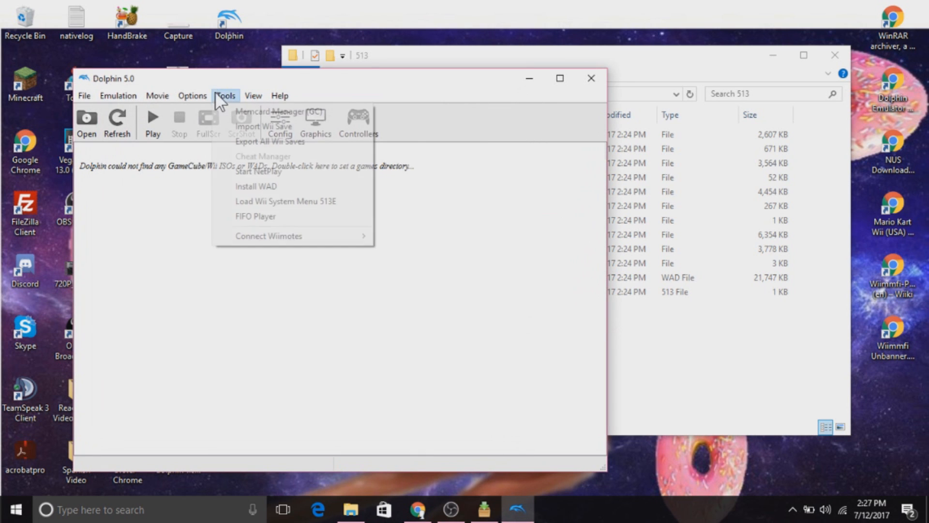
click(280, 207)
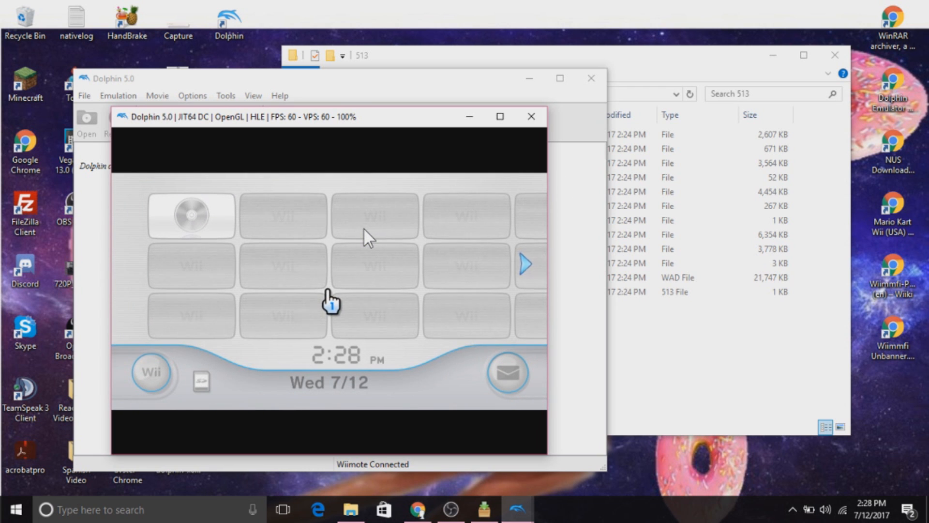
click(530, 118)
click(478, 299)
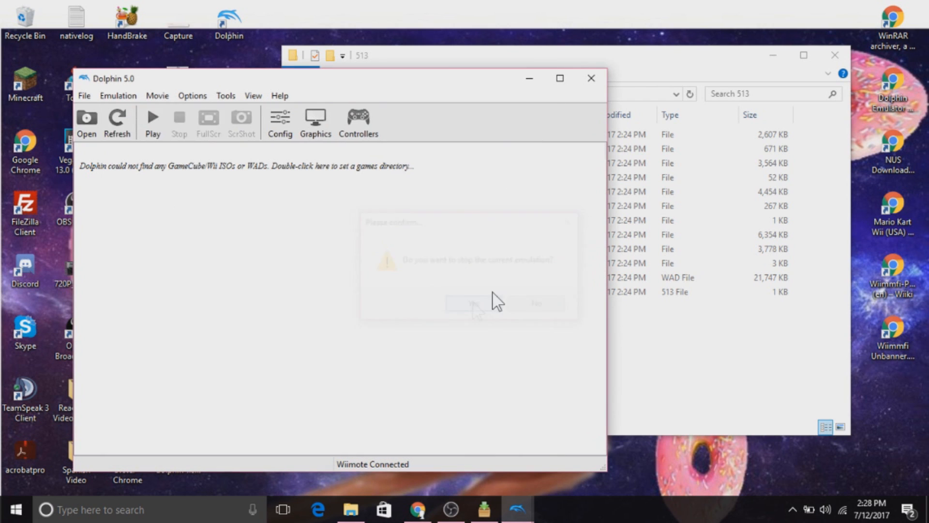
Step: Switch to NUS Downloader and download the latest version of the Mii Channel system title for region 41 (All/System)
click(746, 66)
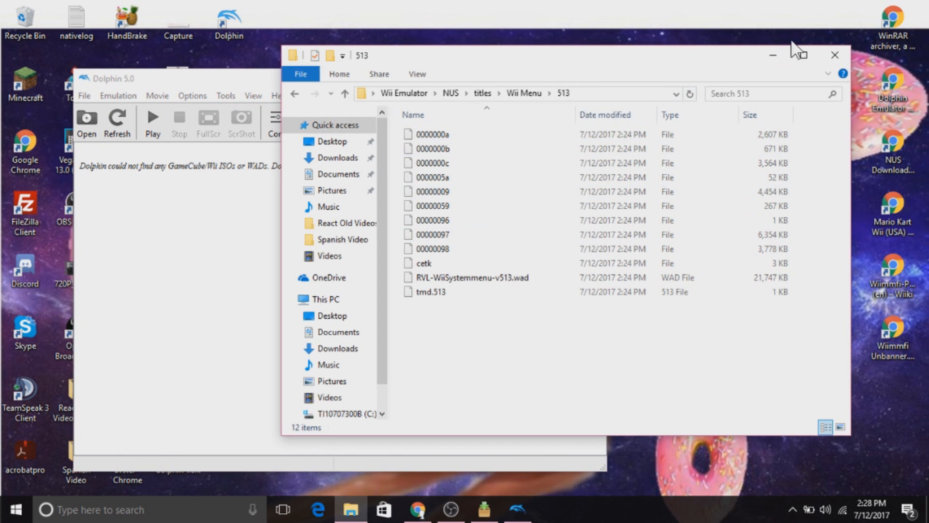
click(483, 509)
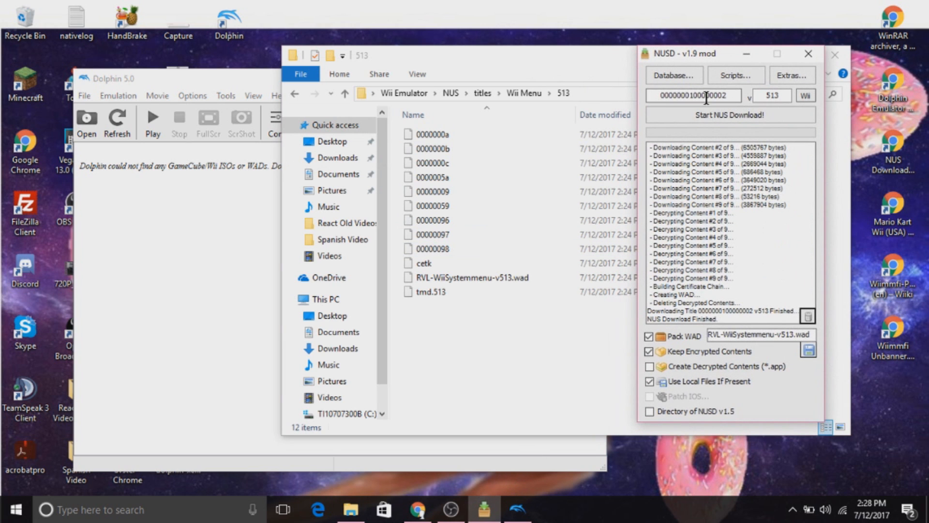
click(671, 82)
mouse_move(684, 93)
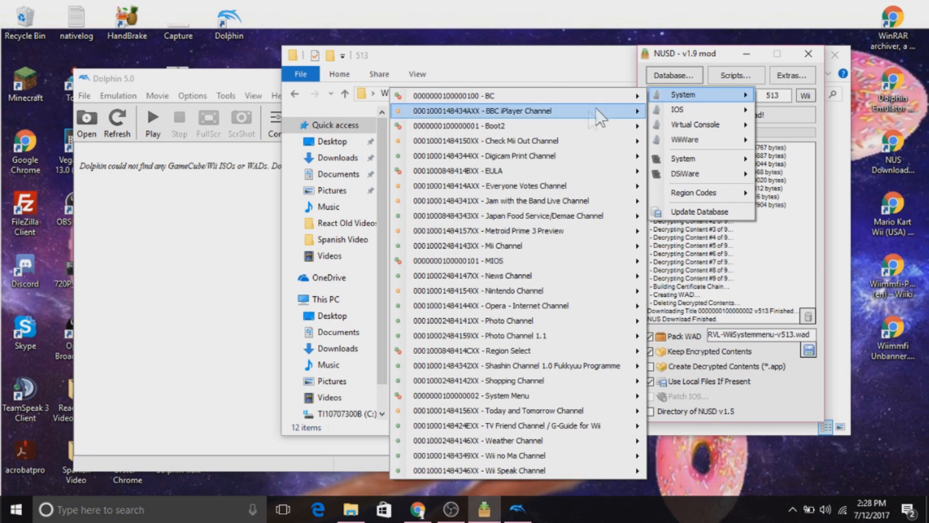
mouse_move(516, 248)
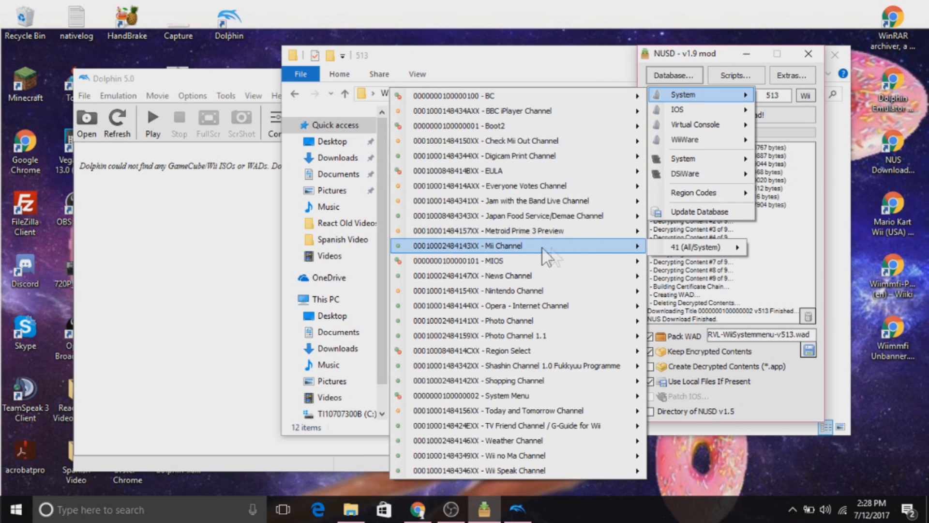
mouse_move(689, 246)
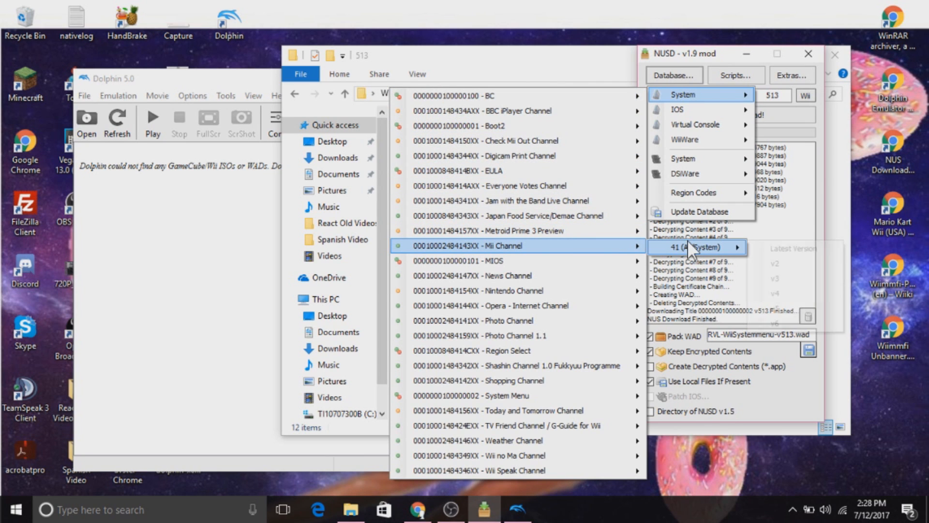
click(782, 252)
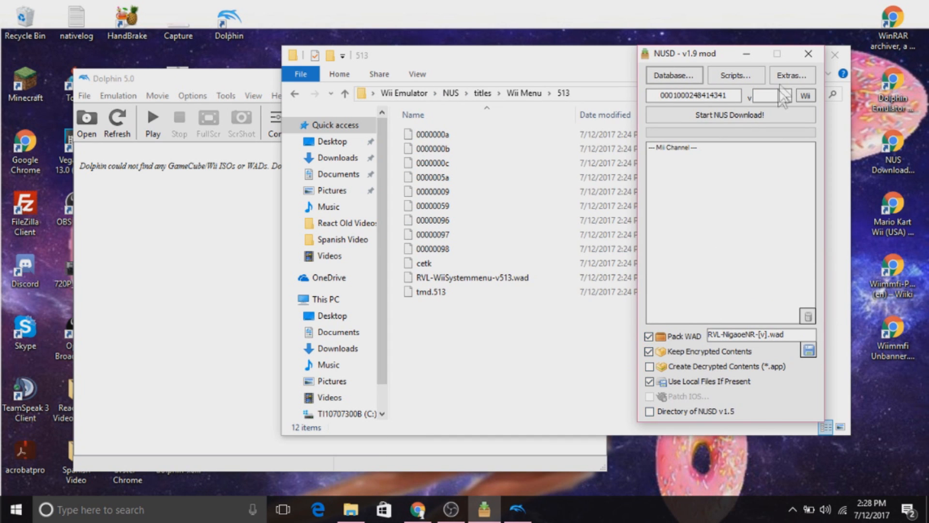
click(707, 115)
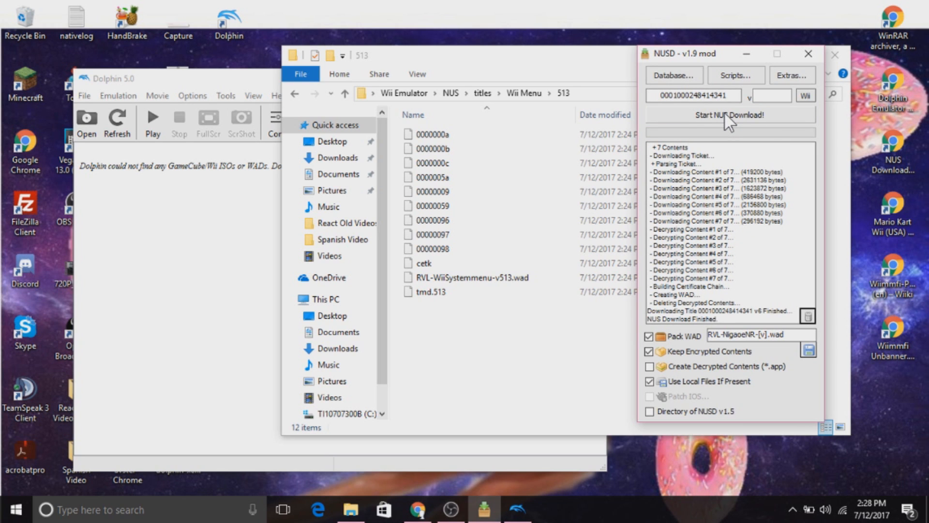
click(404, 93)
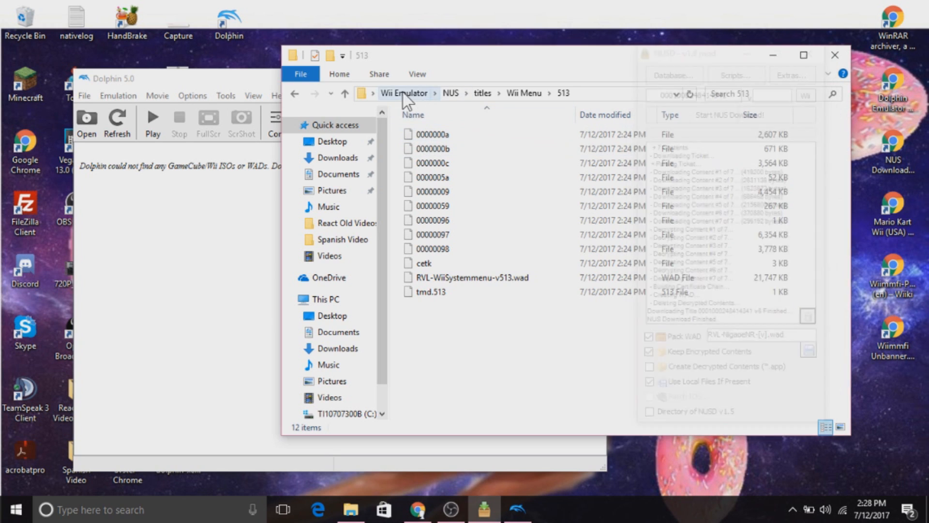
double_click(486, 140)
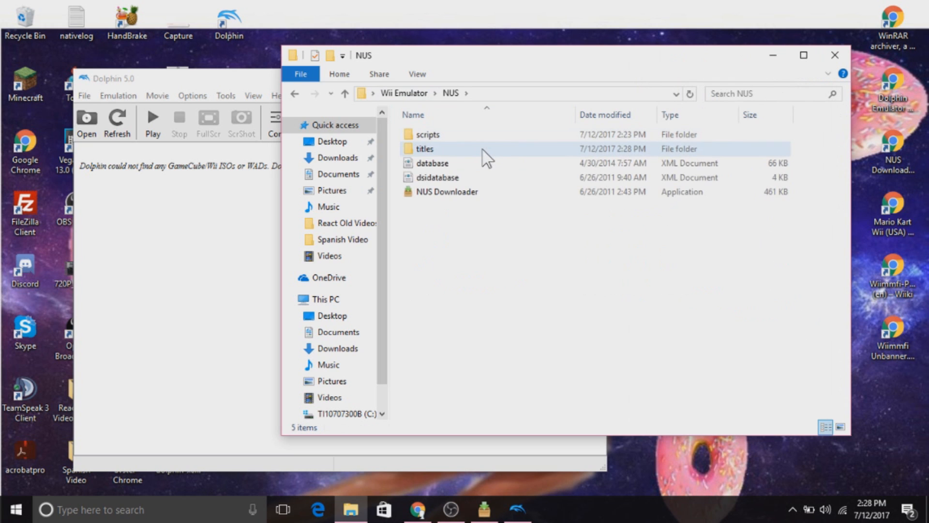
double_click(485, 156)
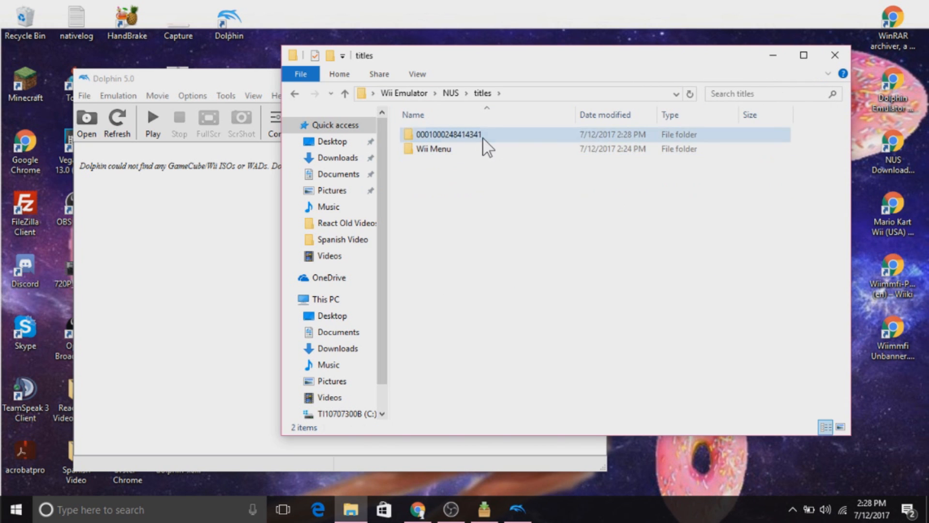
right_click(485, 138)
click(556, 421)
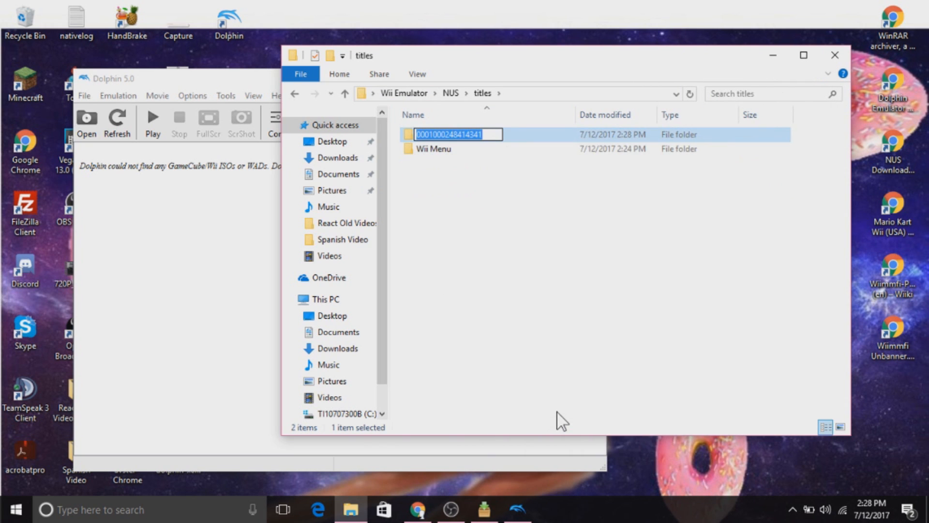
text(Mii Channel)
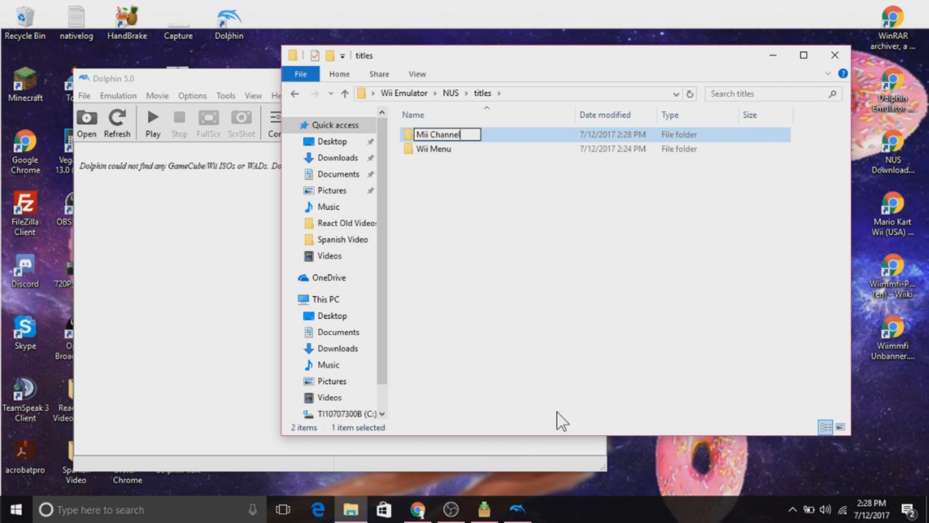
key(Return)
double_click(476, 134)
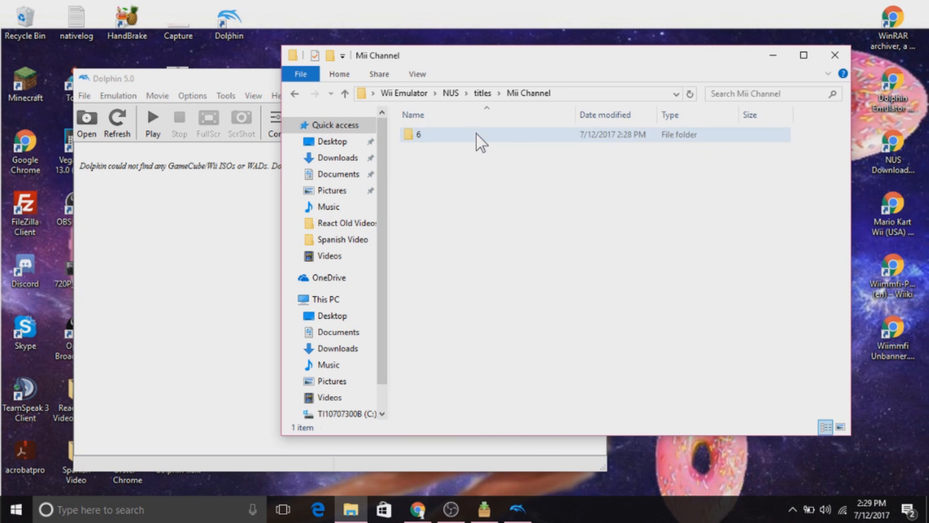
double_click(484, 139)
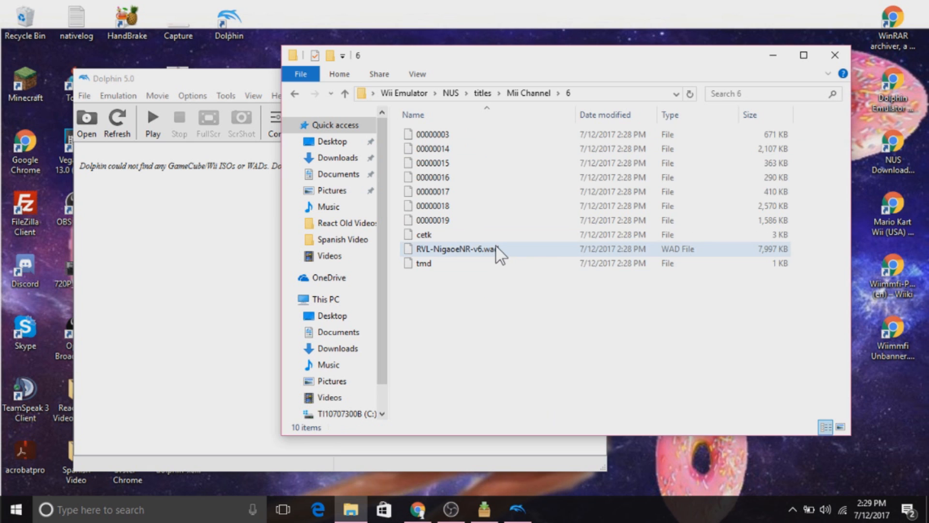
Step: Switch to Dolphin and install RVL-NigaoeNR-v6.wad from Desktop, Wii Emulator, NUS, titles, Mii Channel, 6
click(217, 227)
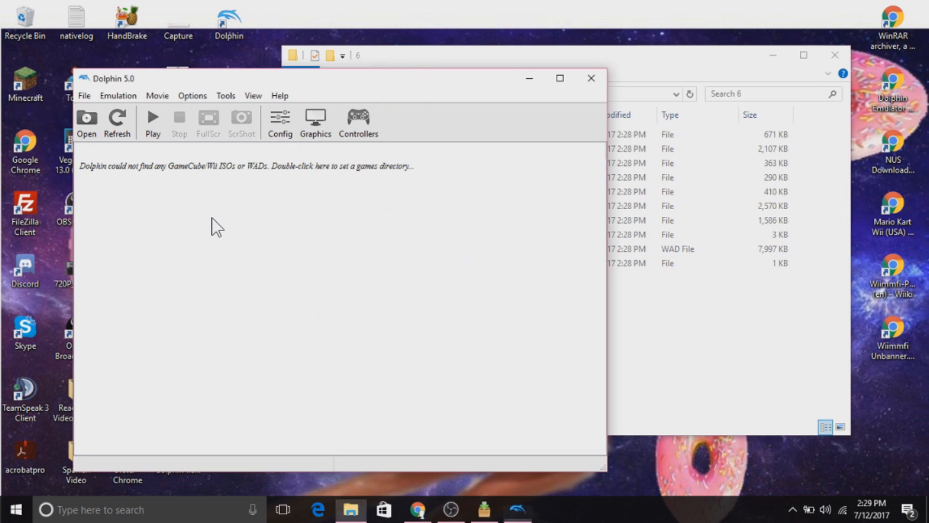
click(222, 94)
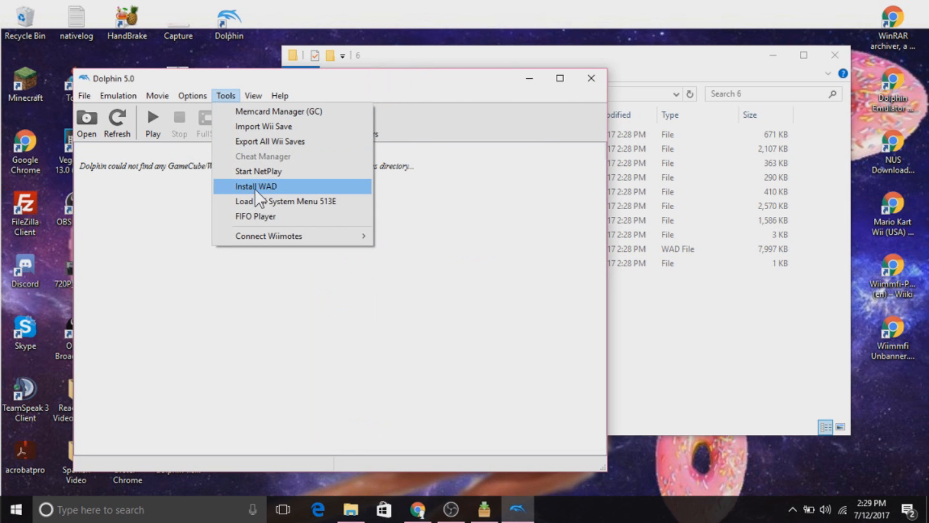
click(257, 188)
click(247, 135)
click(186, 135)
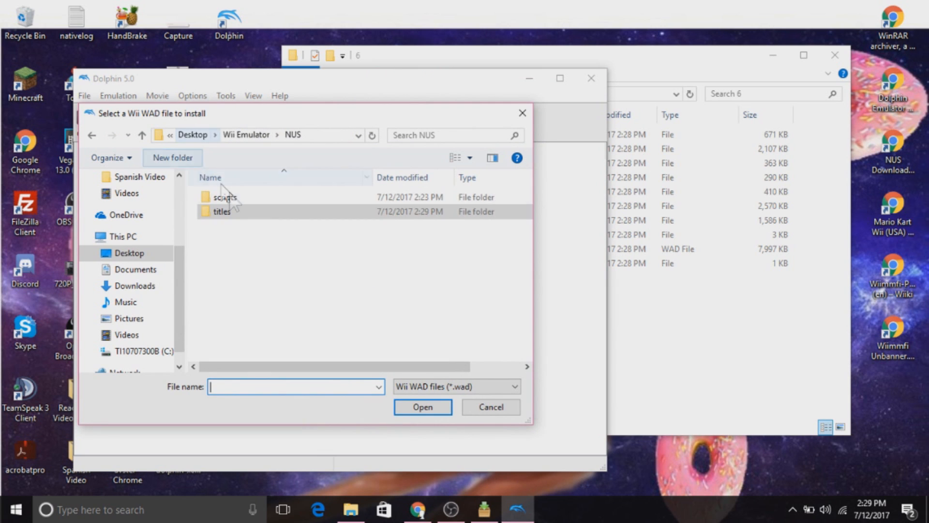
click(245, 135)
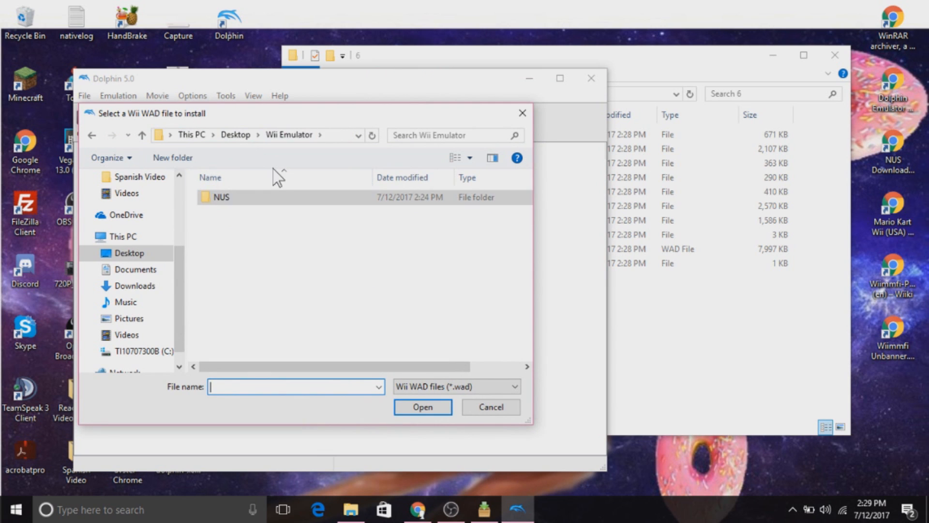
click(237, 135)
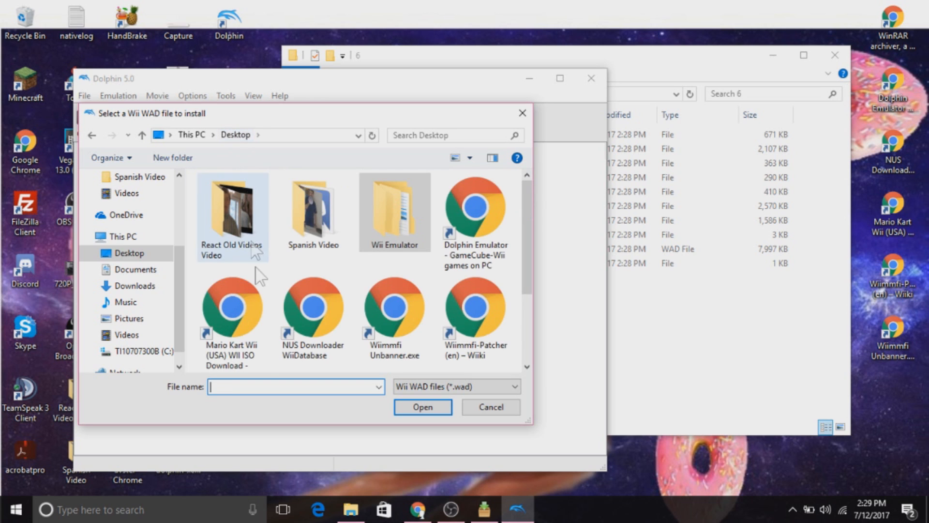
double_click(404, 218)
double_click(256, 198)
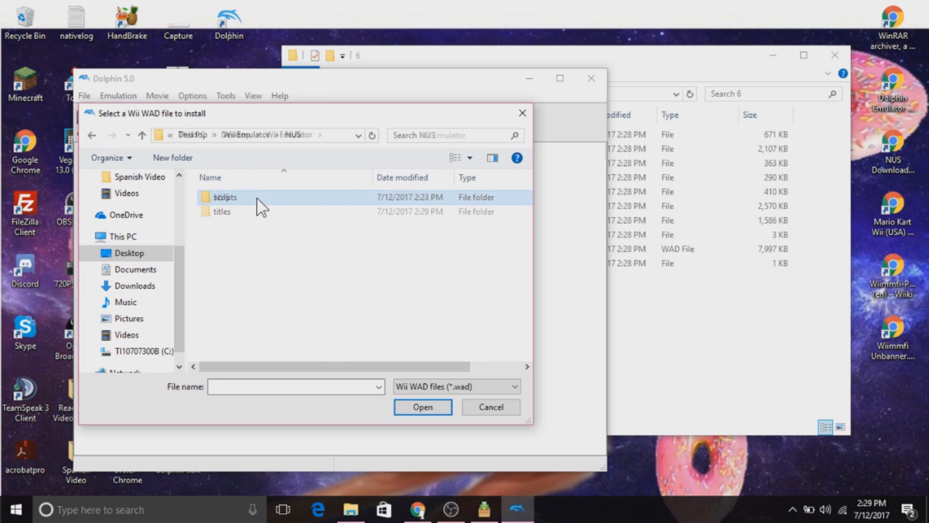
double_click(247, 212)
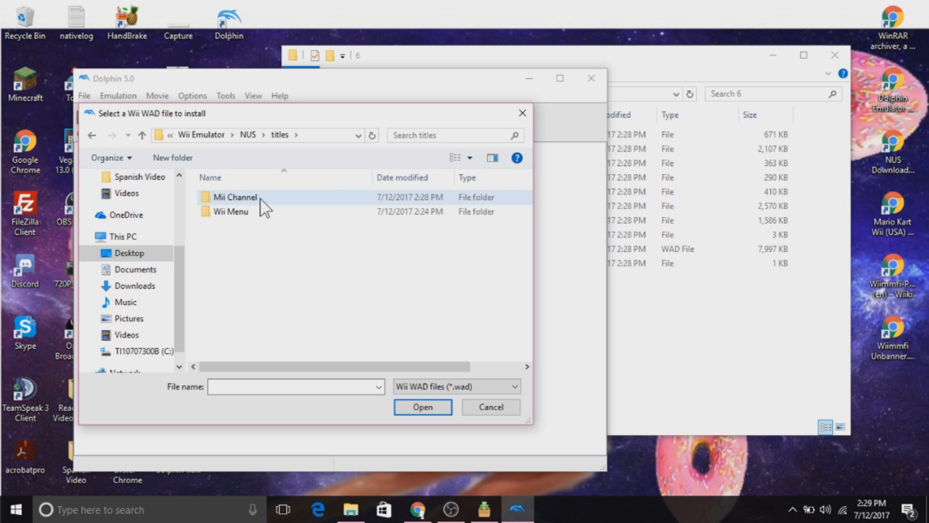
double_click(260, 197)
double_click(253, 199)
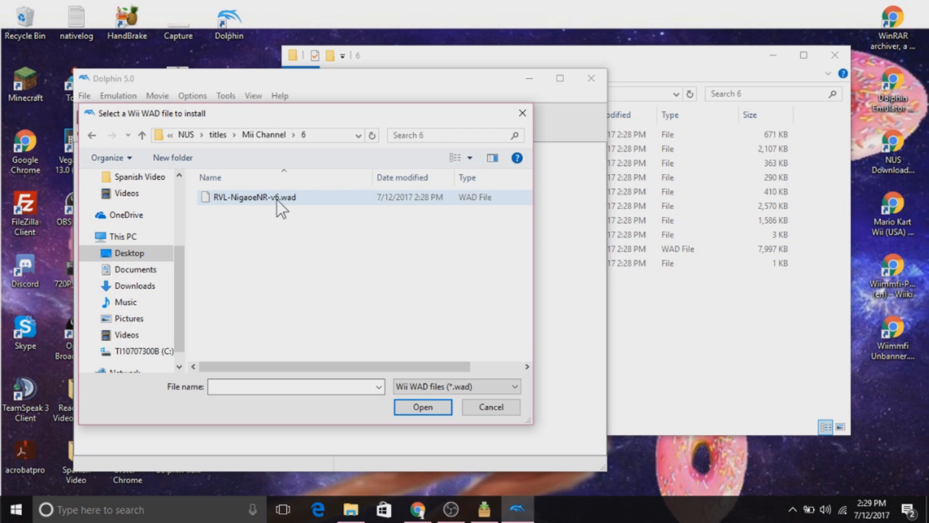
double_click(277, 200)
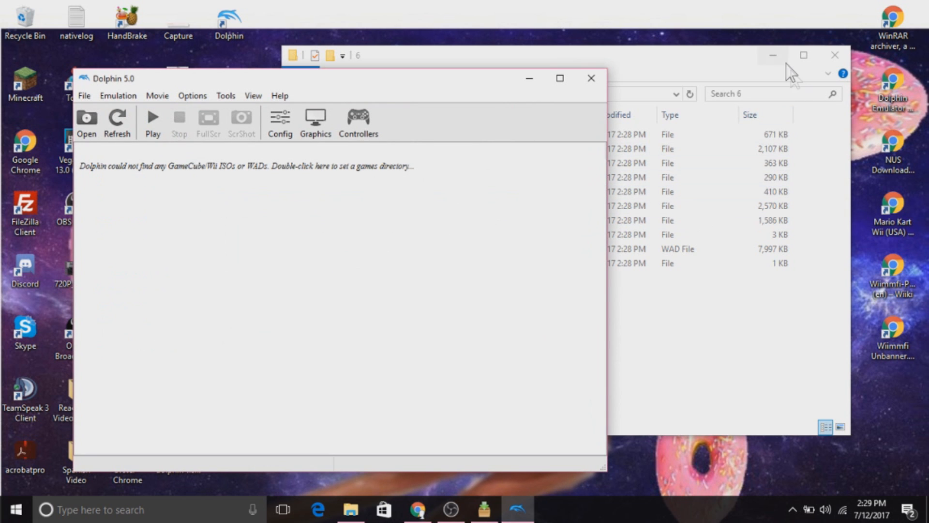
Step: Minimize the File Explorer window and load Wii System Menu 513E in Dolphin with the Mii Channel installed
click(785, 57)
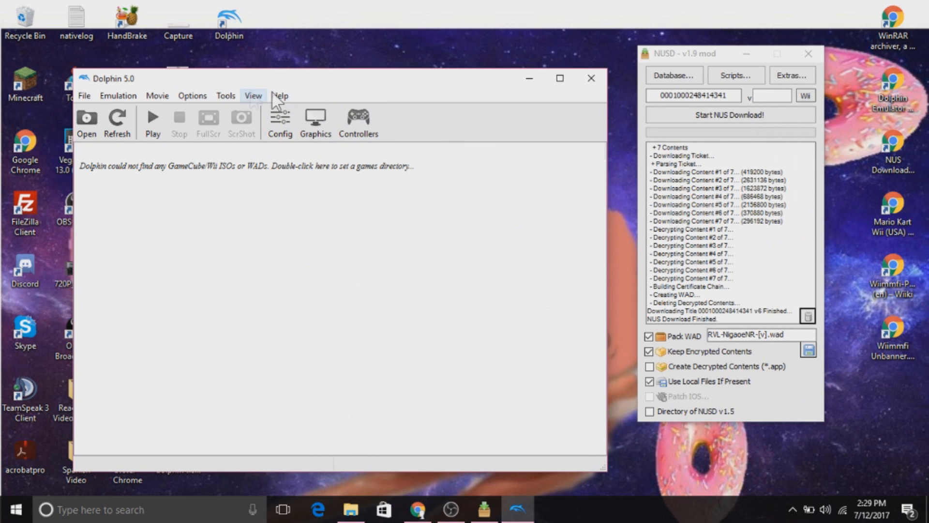
click(225, 96)
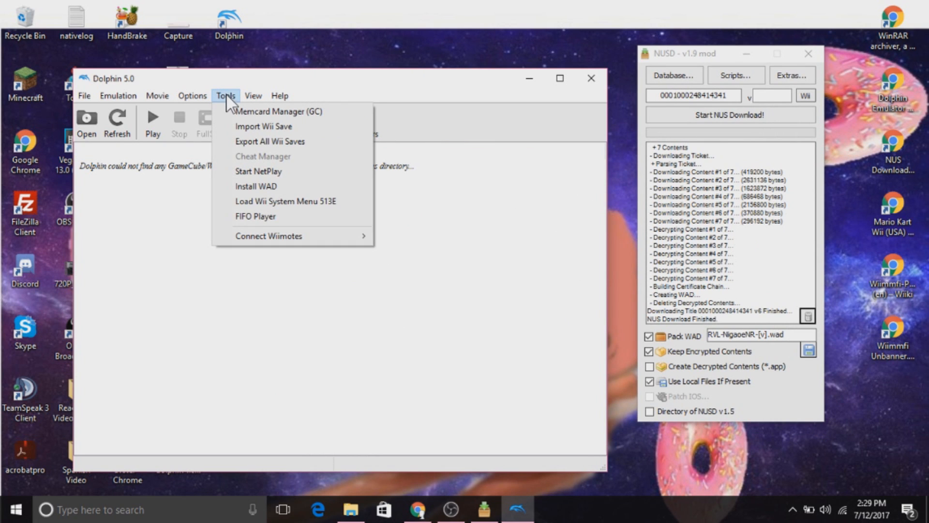
click(276, 202)
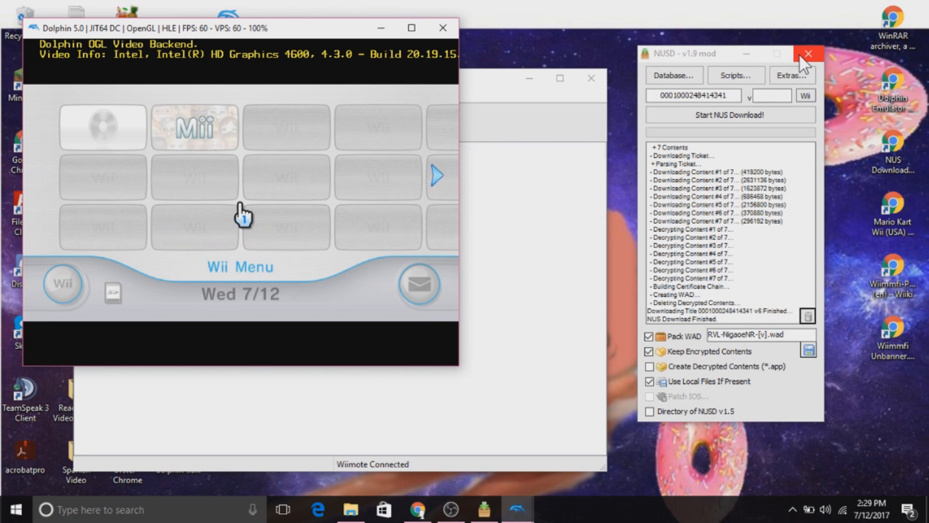
Step: Close NUS Downloader, enlarge the running Wii Menu window to view it, and stop the emulation in Dolphin
click(800, 54)
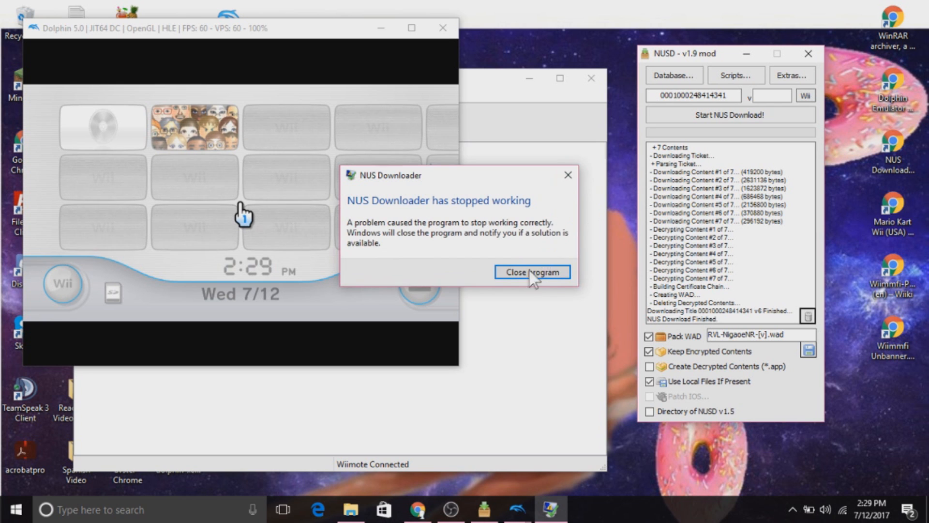
click(540, 270)
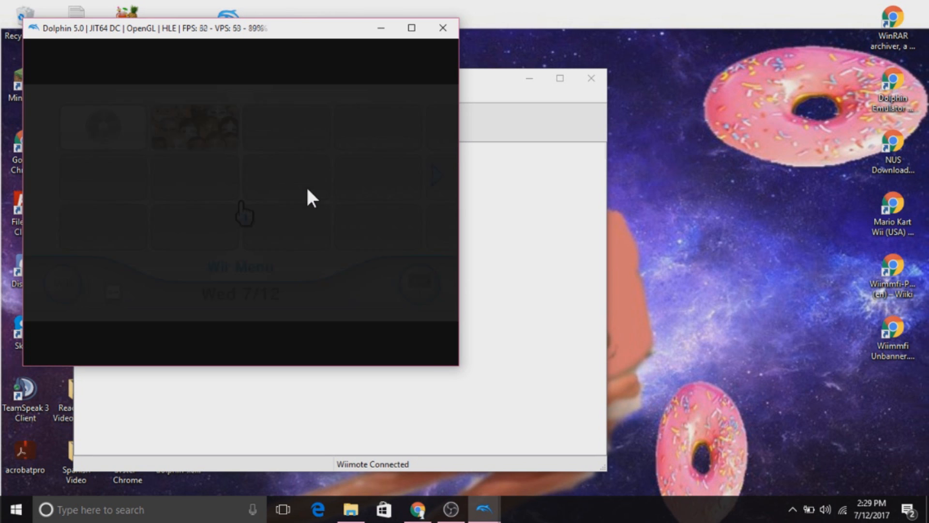
click(411, 28)
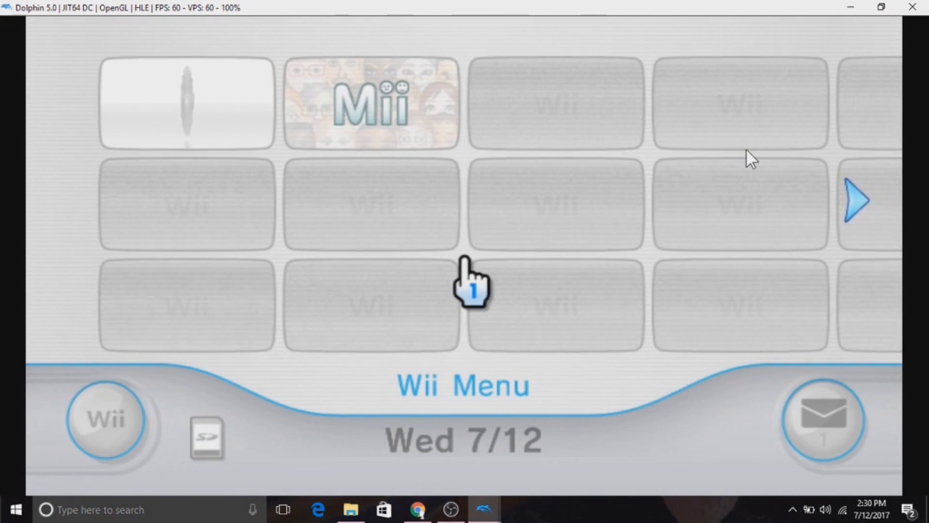
drag(636, 10, 594, 77)
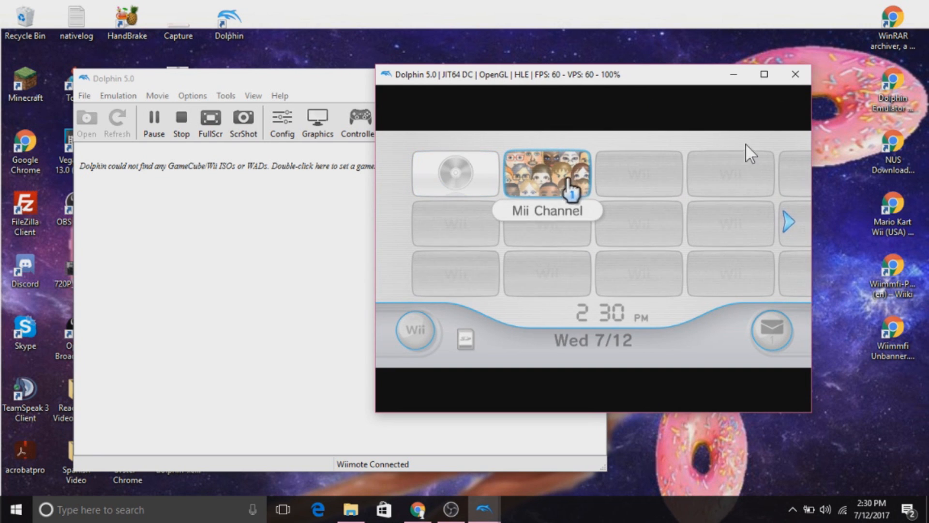
click(795, 74)
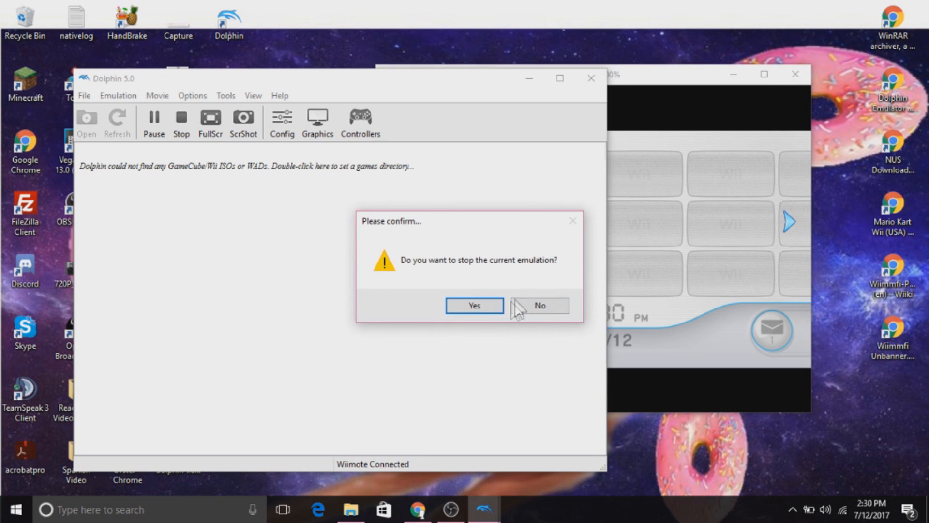
click(482, 304)
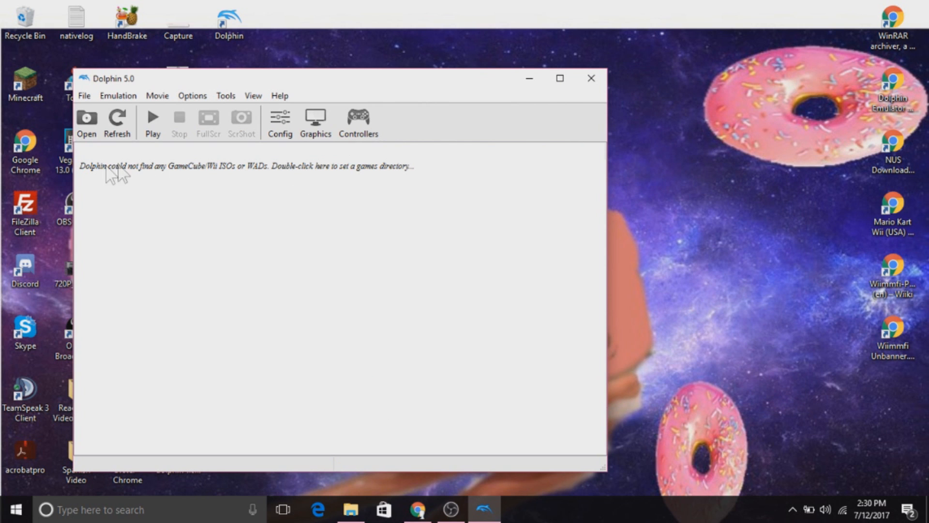
Step: Set Dolphin's games directory to the Wii Emulator folder on the Desktop
double_click(283, 165)
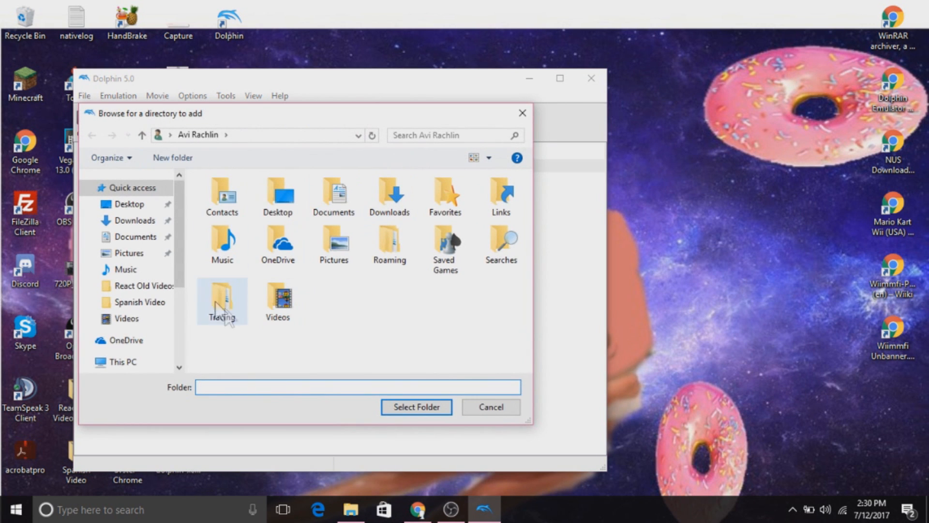
click(124, 210)
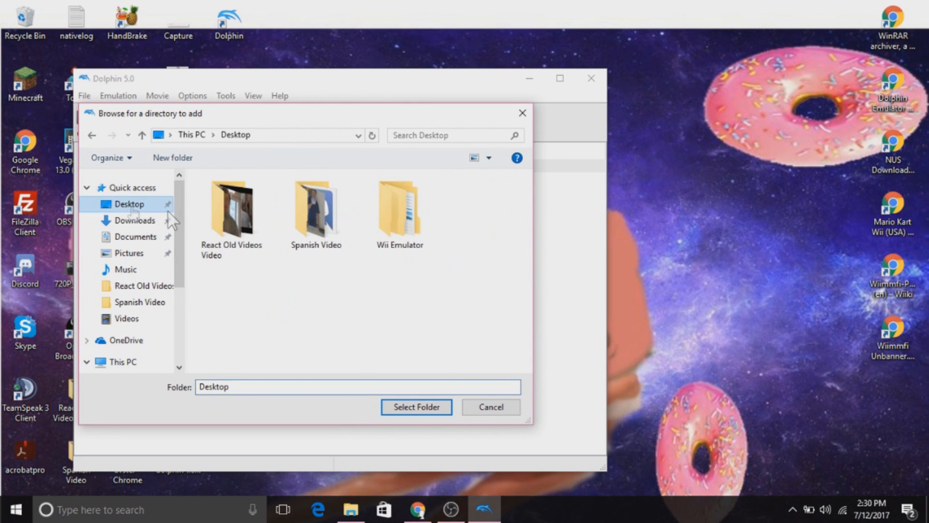
double_click(427, 220)
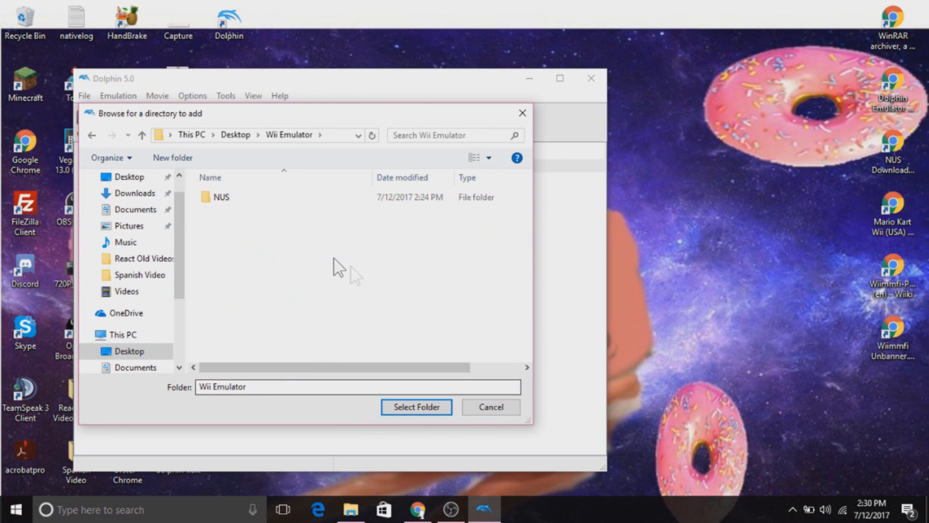
click(413, 405)
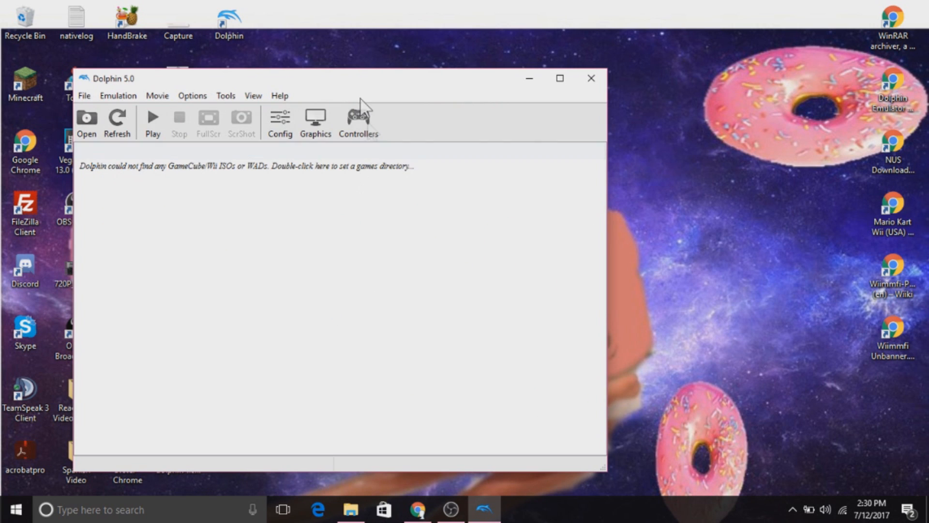
Step: In File Explorer, open Wii Emulator, NUS, titles, Mii Channel, 6 from the desktop and copy RVL-NigaoeNR-v6.wad
drag(353, 84, 643, 86)
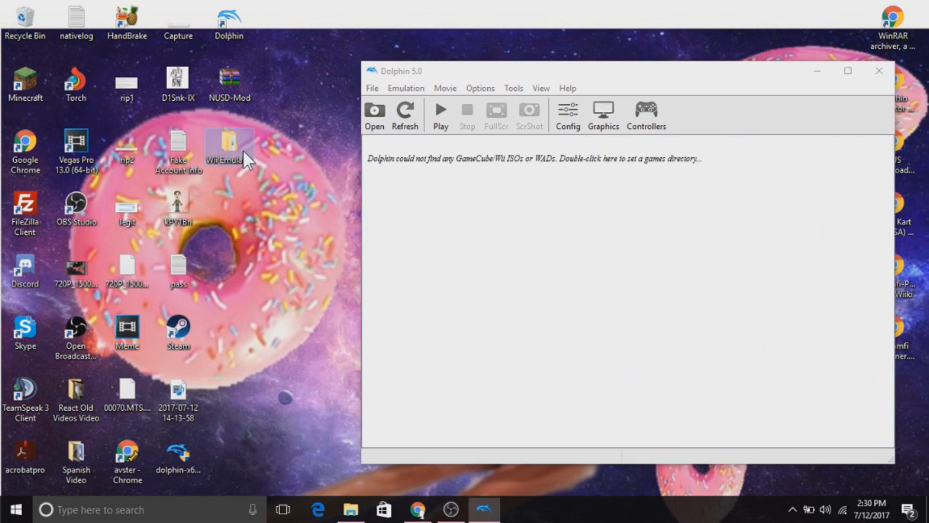
double_click(243, 150)
drag(538, 287, 569, 187)
drag(521, 76, 231, 68)
double_click(167, 144)
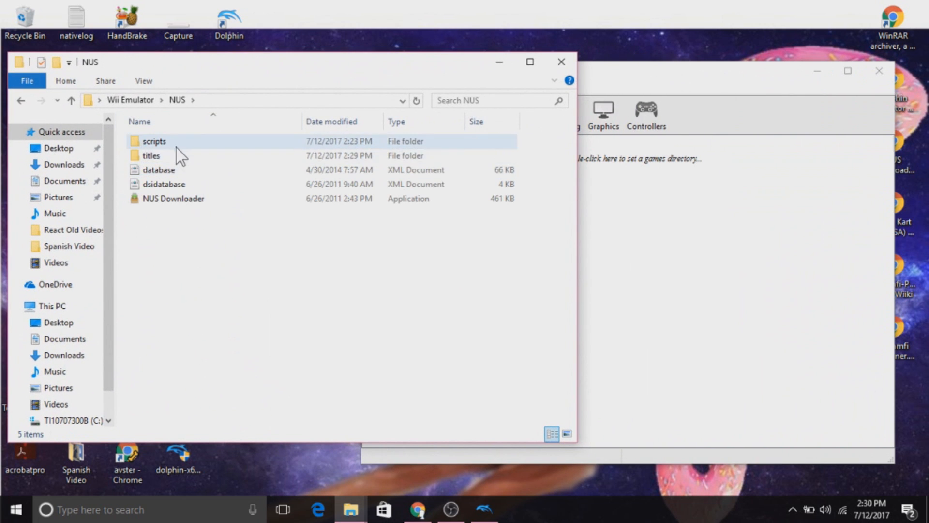
double_click(176, 156)
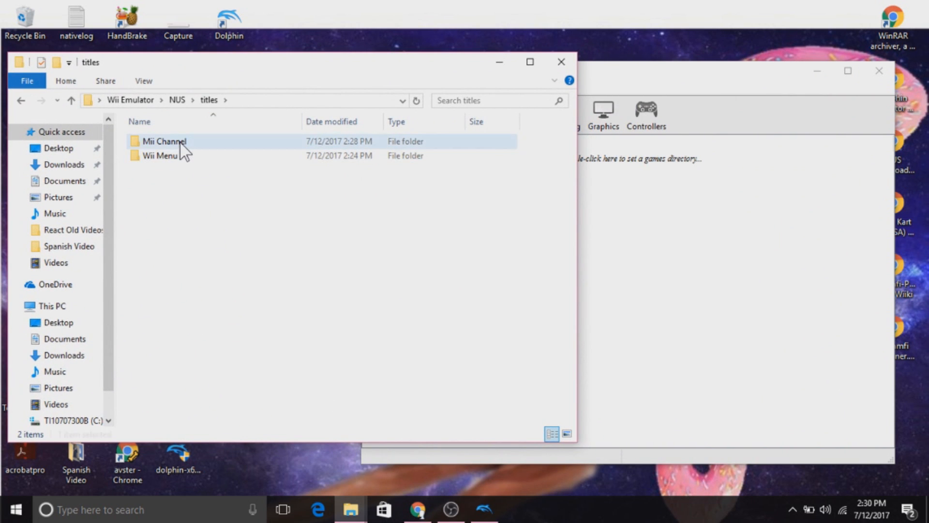
double_click(180, 145)
double_click(189, 144)
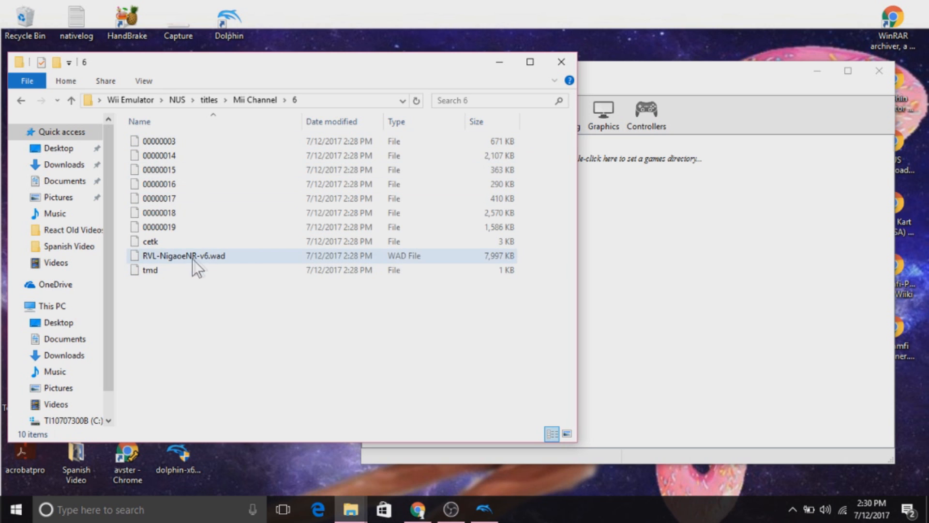
click(213, 259)
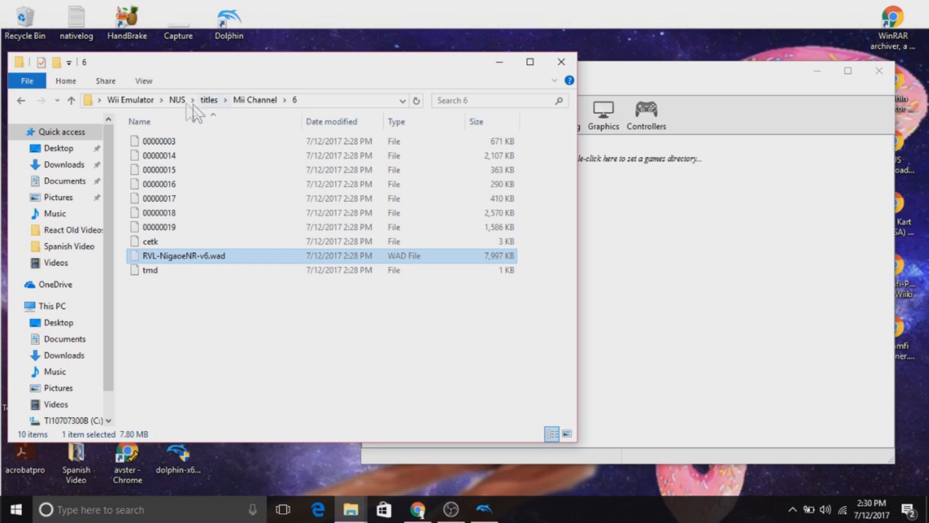
Step: Paste the copied WAD file into the Wii Emulator folder and refresh the game list in Dolphin
click(177, 99)
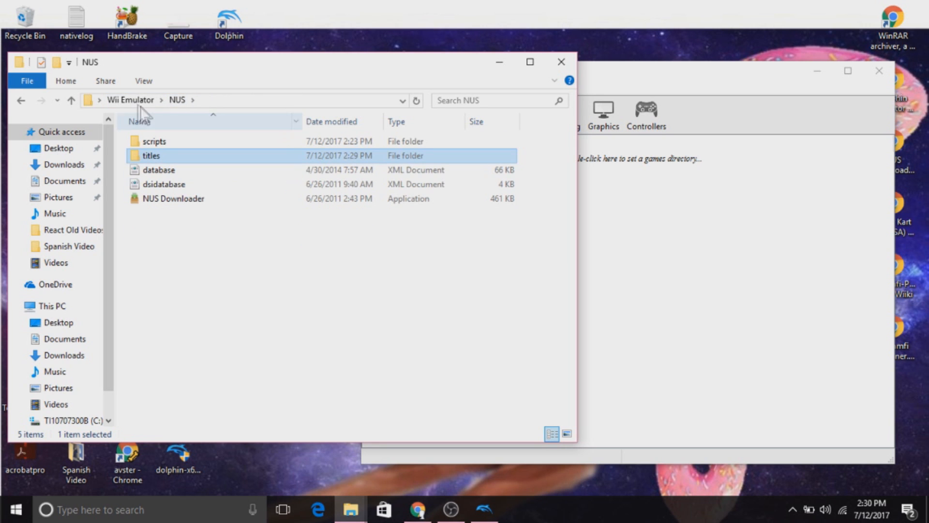
click(130, 100)
click(220, 240)
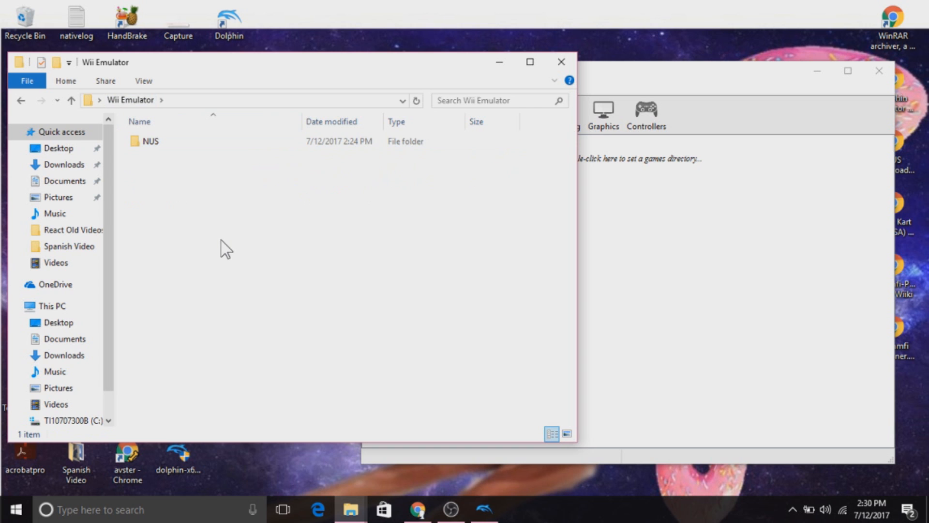
key(ctrl+v)
click(604, 219)
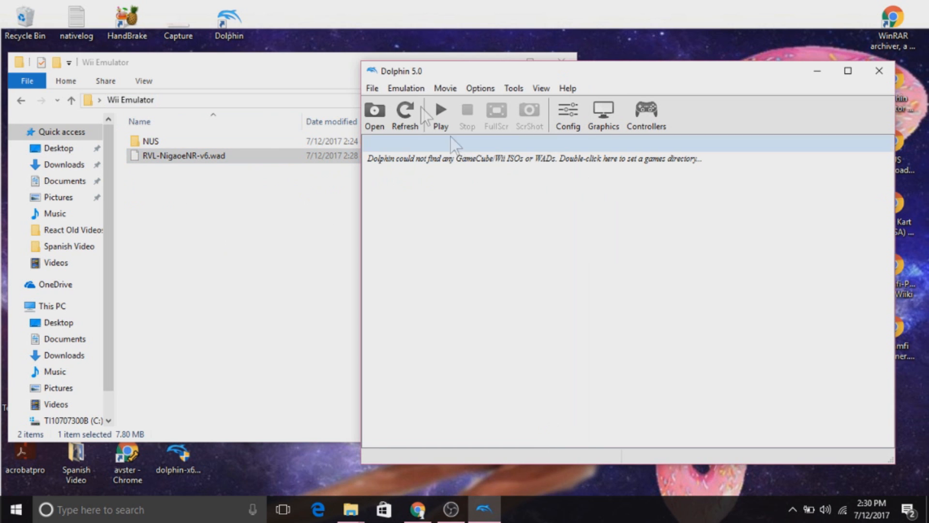
click(406, 117)
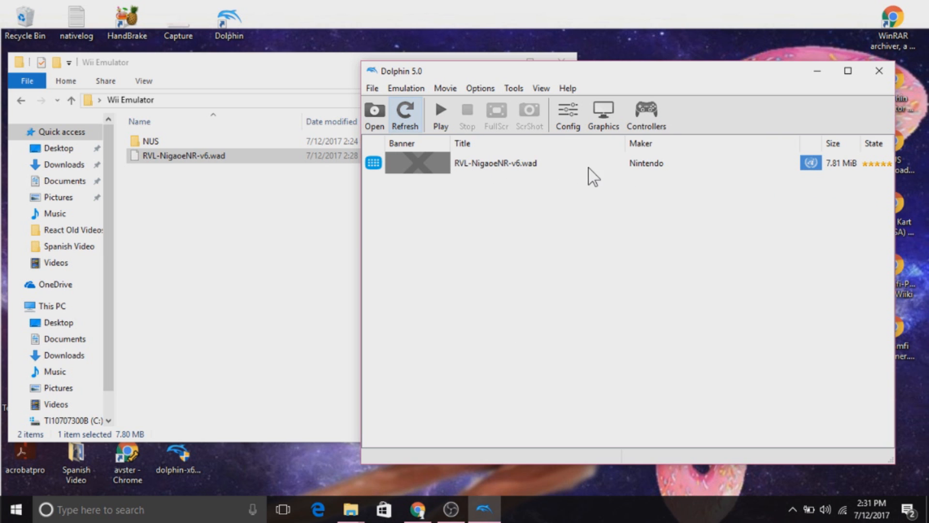
Step: Rename RVL-NigaoeNR-v6.wad in the Wii Emulator folder as Mii Channel.wad and refresh Dolphin's game list
right_click(208, 154)
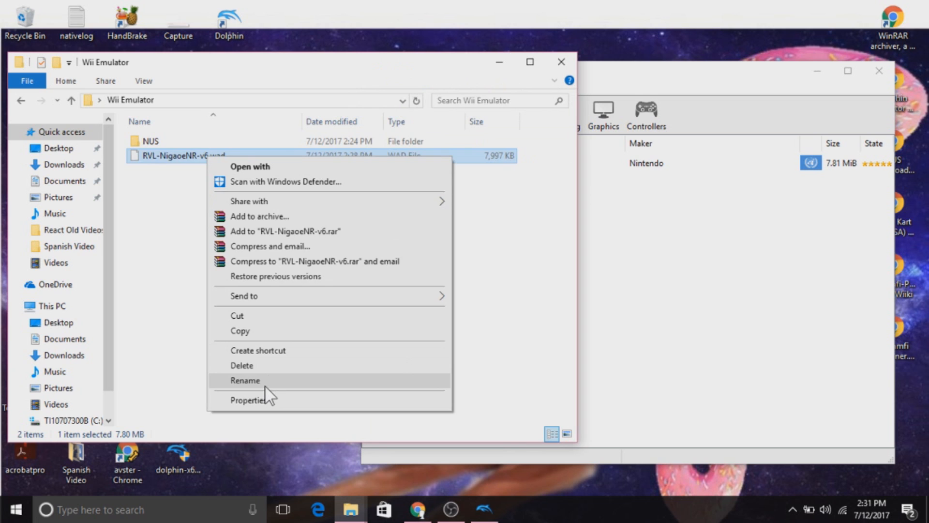
click(269, 381)
text(Mii Ch.wad)
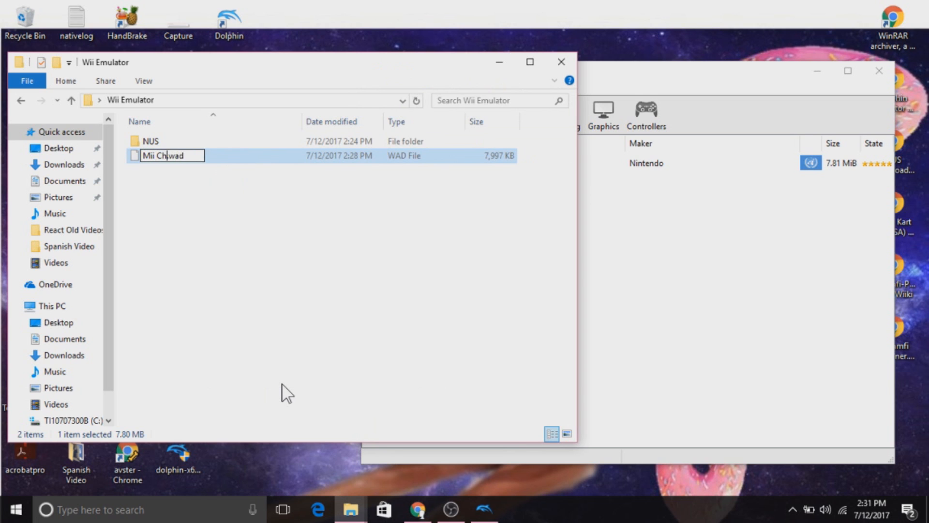
key(Return)
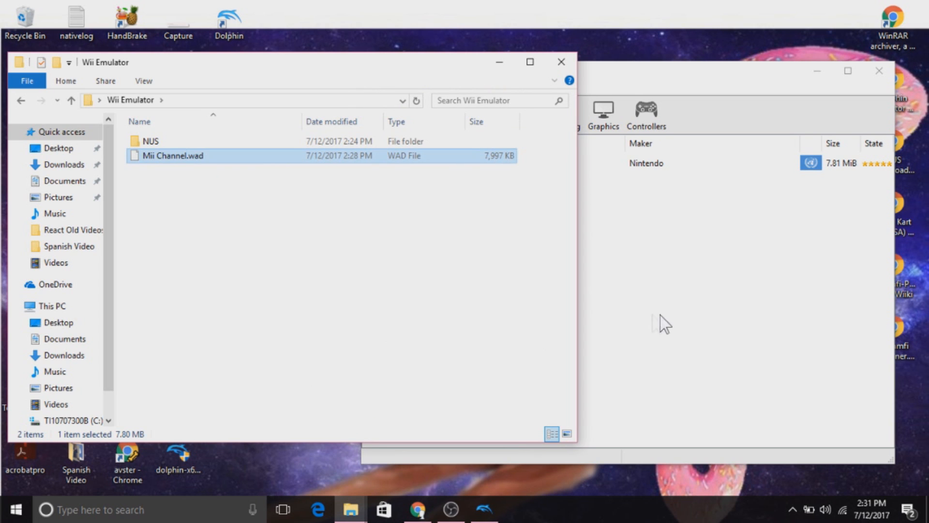
click(660, 315)
click(407, 111)
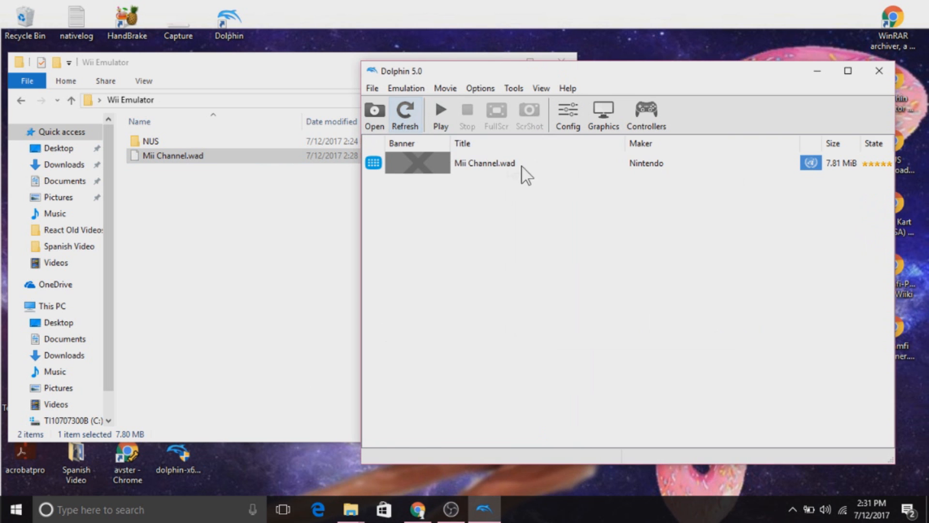
Step: Launch Mii Channel.wad from Dolphin's game list in a maximized window, view the Mii Channel, and stop the emulation
double_click(593, 167)
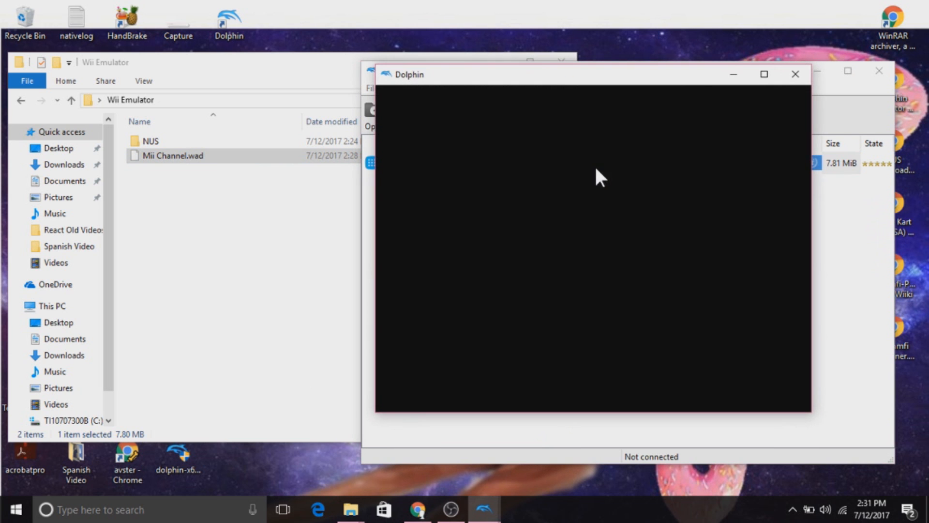
click(764, 75)
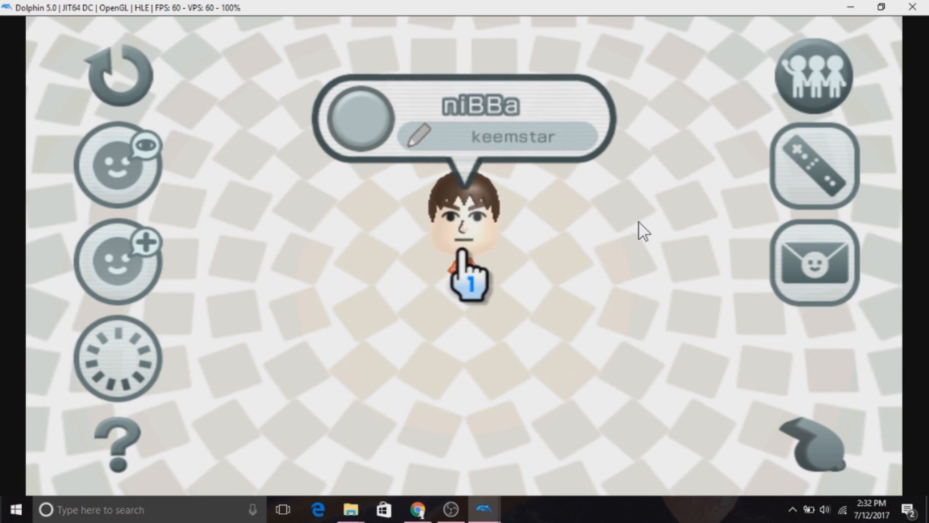
click(912, 7)
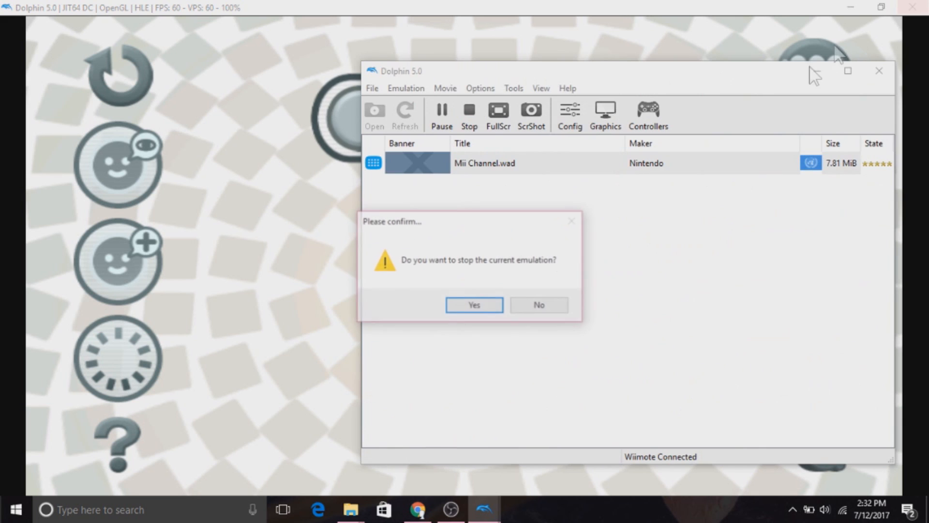
click(469, 305)
Step: Close the File Explorer window and move the Dolphin window clear of the desktop shortcuts
drag(680, 71, 691, 100)
click(314, 201)
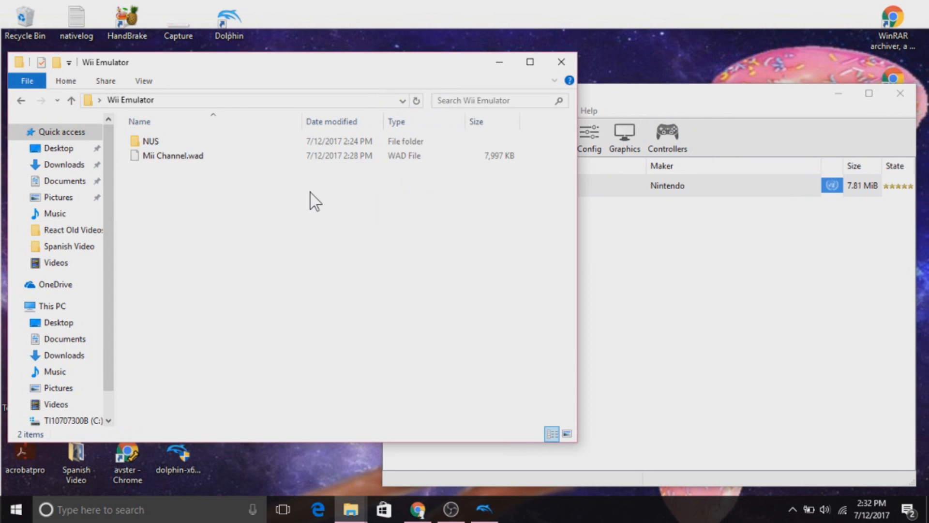
click(571, 66)
drag(591, 93, 421, 85)
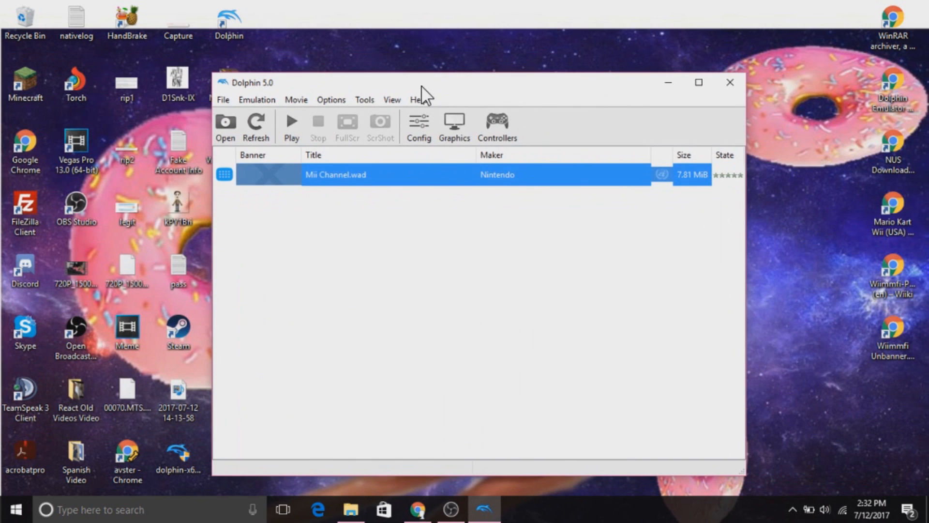
Step: Open the Mario Kart Wii (USA) desktop shortcut in Chrome and close the Dolphin Emulator and NUS Downloader pages
double_click(895, 214)
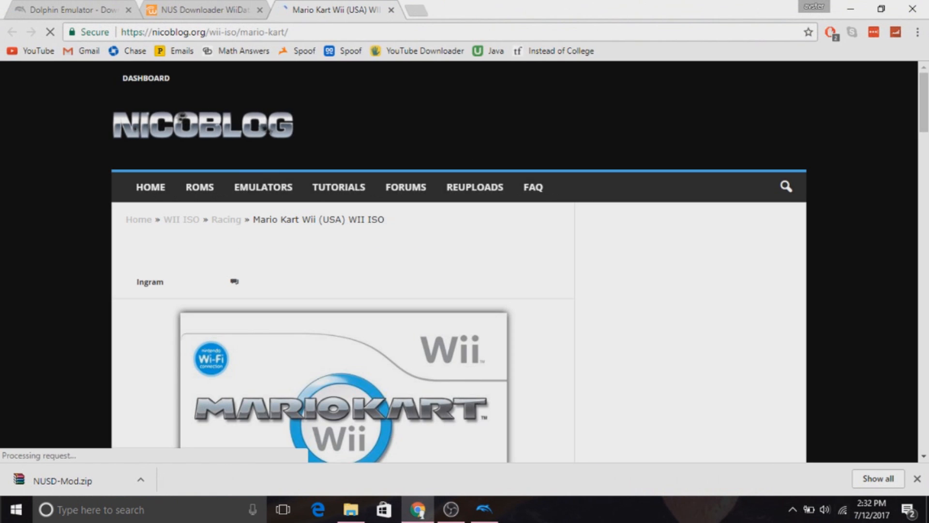
click(917, 478)
middle_click(96, 2)
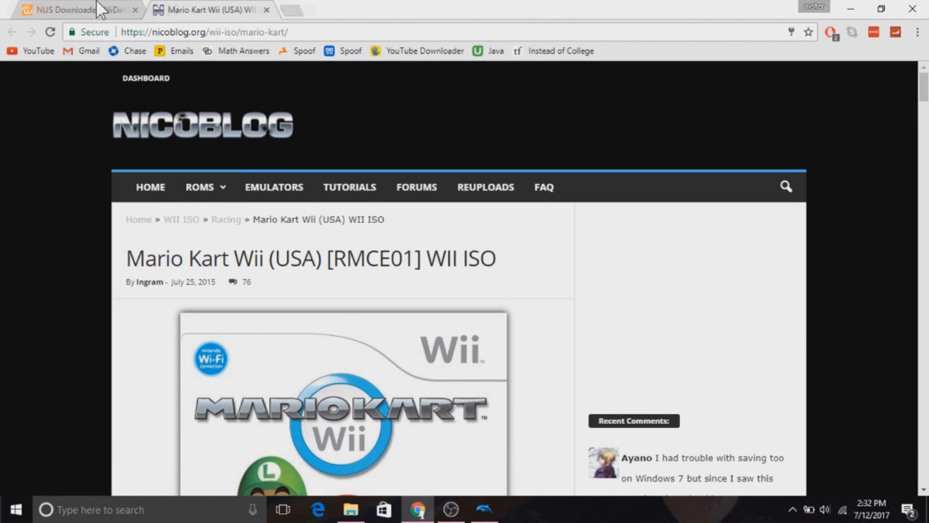
middle_click(99, 9)
Step: Show the download links for the Mario Kart Wii ISO on the NicoBlog page
scroll(535, 290, down, 5)
scroll(570, 272, up, 5)
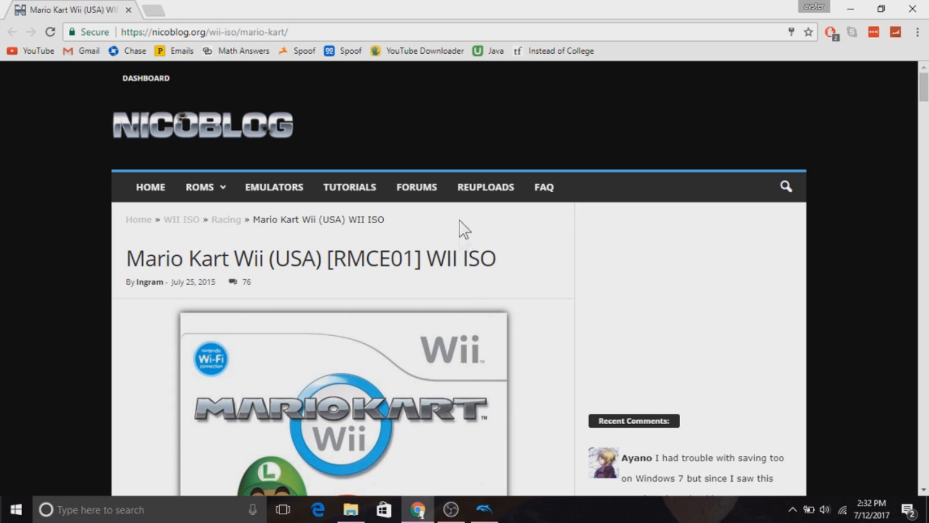
scroll(465, 258, down, 15)
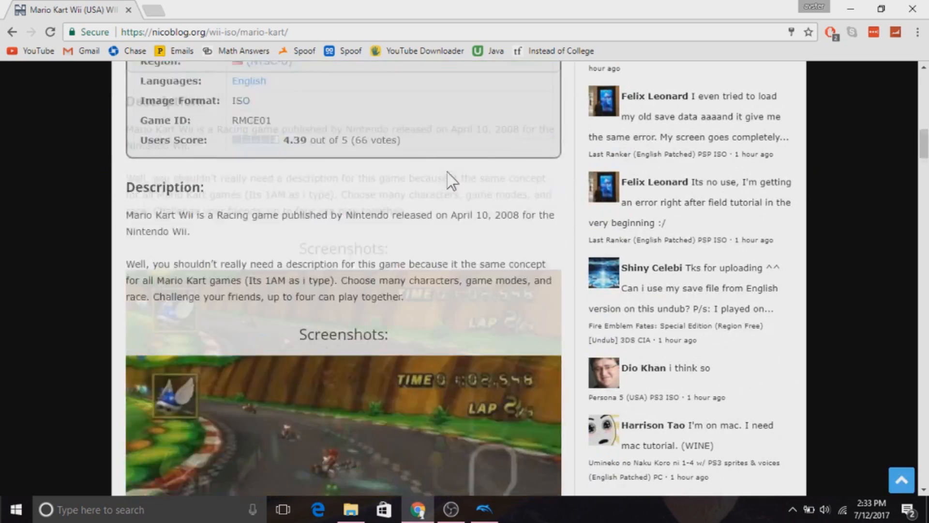
scroll(448, 173, down, 8)
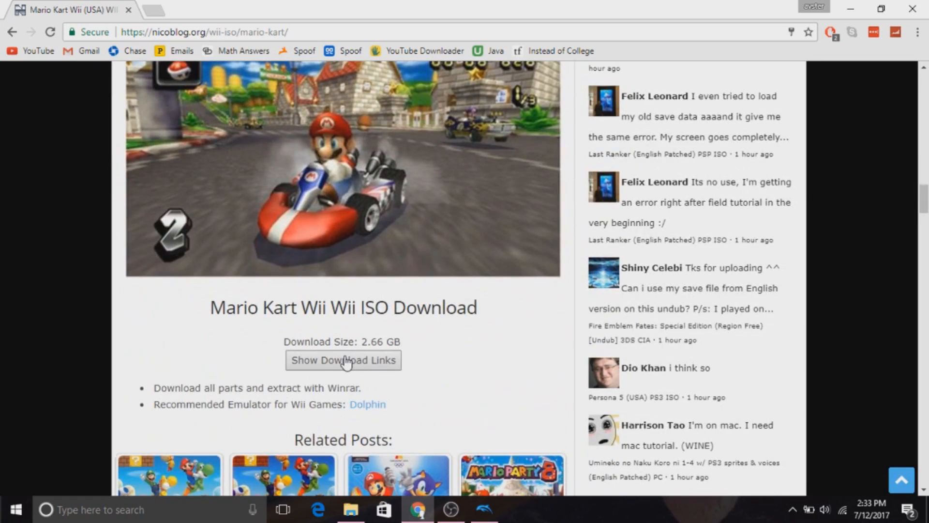
click(346, 361)
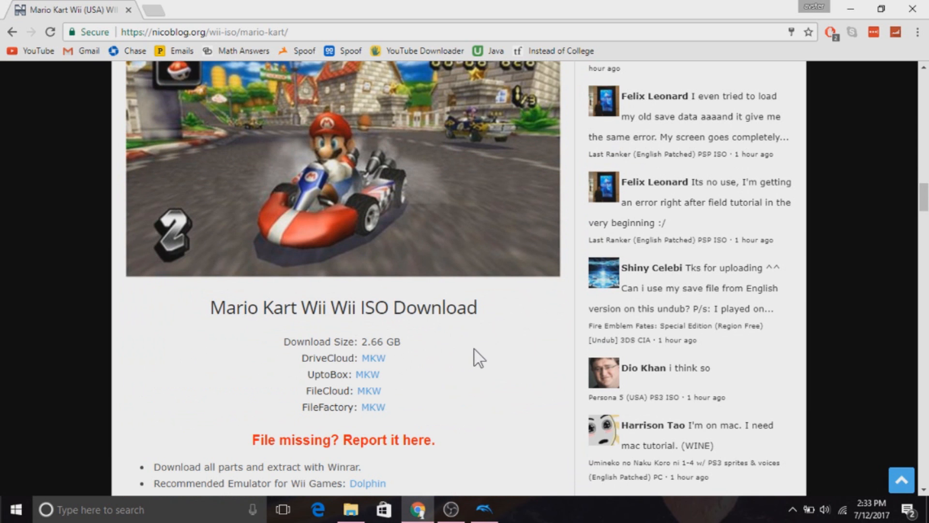
scroll(498, 326, down, 1)
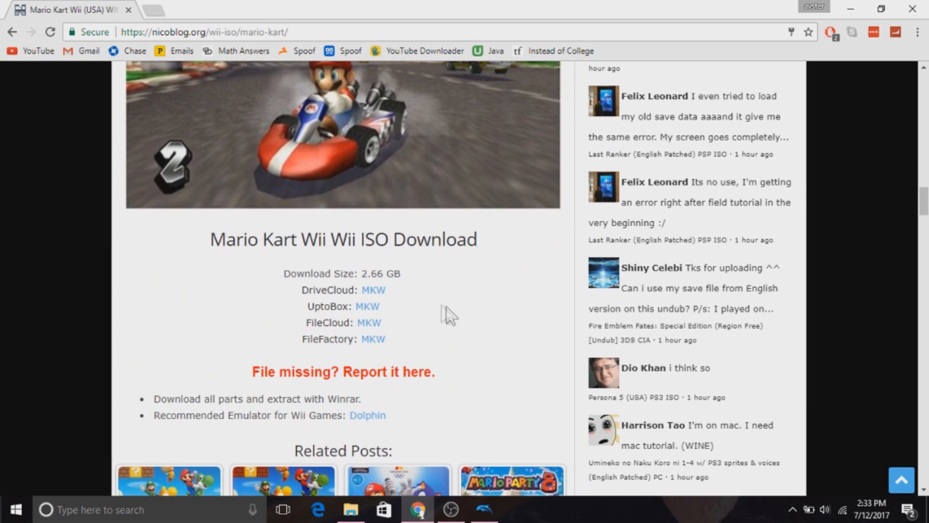
Step: Open the DriveCloud folder for Mario Kart Wii (USA), skip the ad, and dismiss and close the Open Software Updater page
click(374, 291)
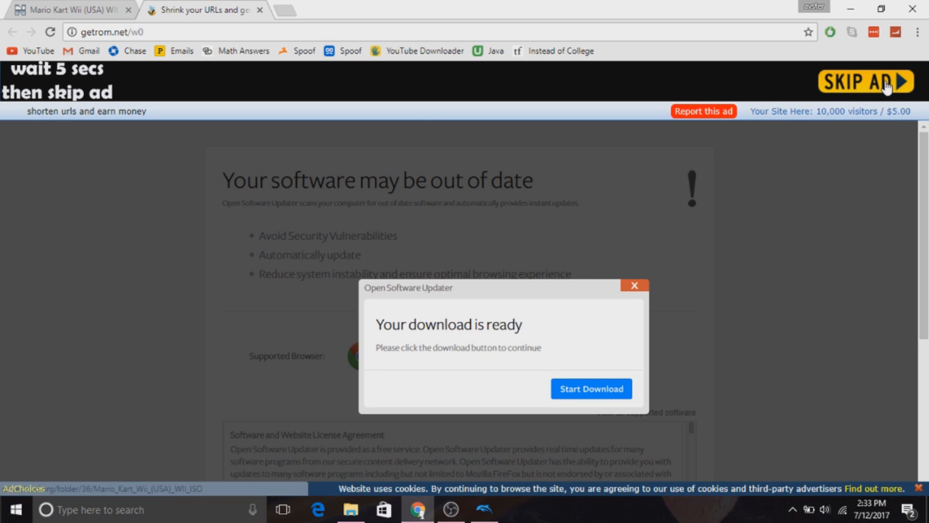
click(884, 81)
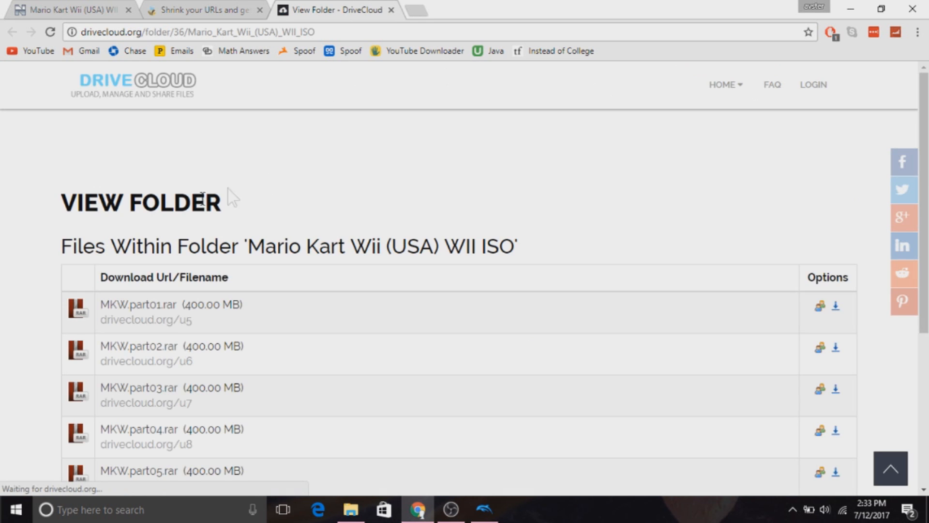
scroll(545, 194, down, 2)
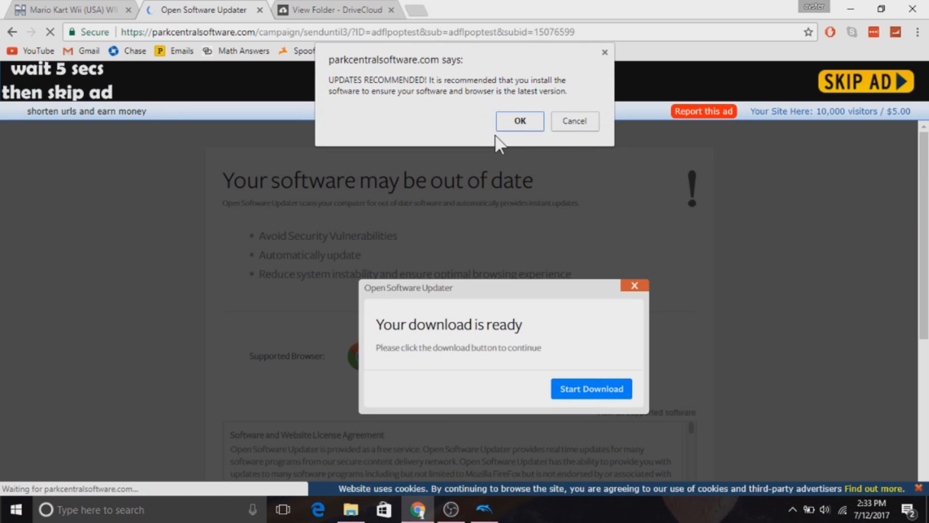
click(574, 121)
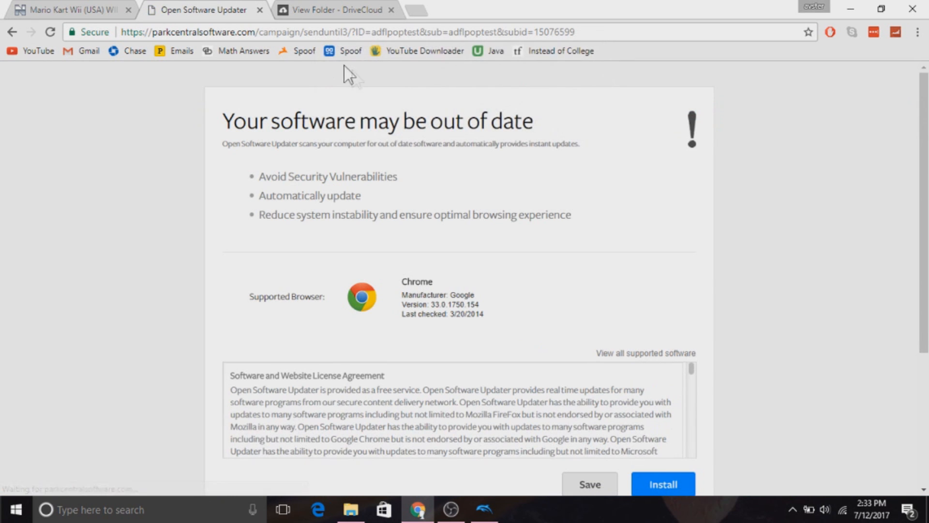
click(260, 11)
click(520, 111)
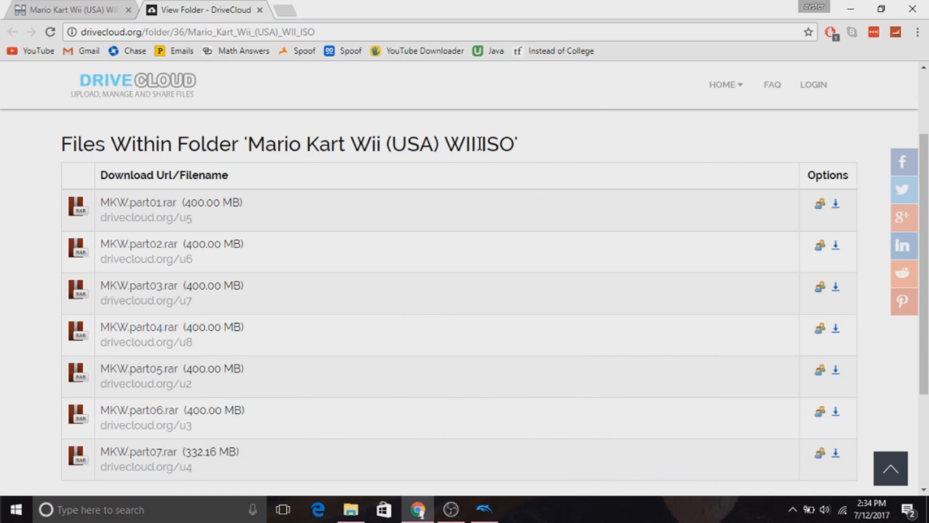
Step: Open the download pages of MKW.part01.rar, MKW.part02.rar and MKW.part03.rar in separate new tabs
scroll(417, 144, down, 3)
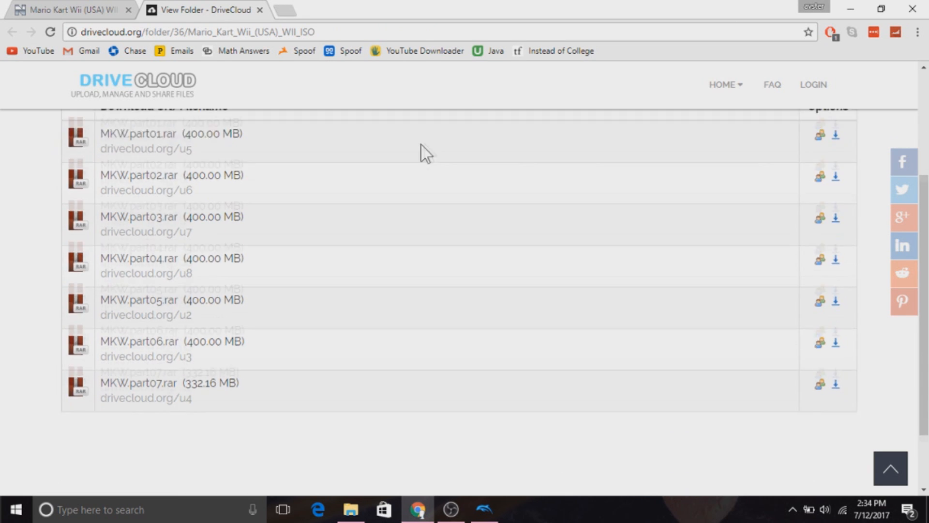
scroll(454, 127, up, 5)
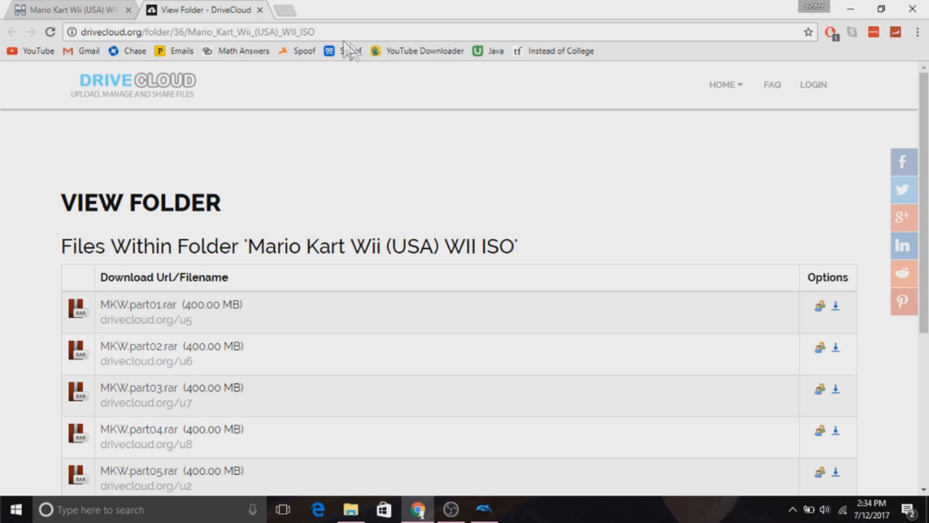
scroll(623, 221, down, 2)
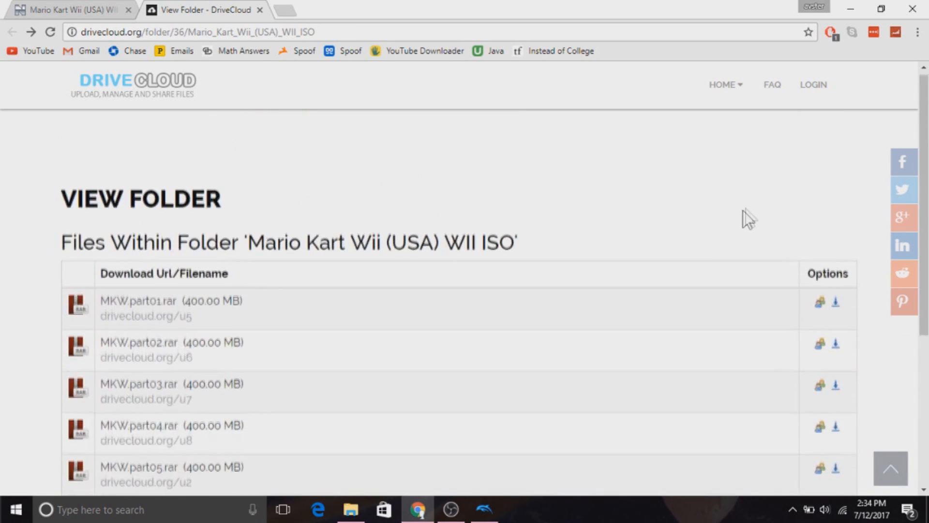
scroll(747, 217, down, 2)
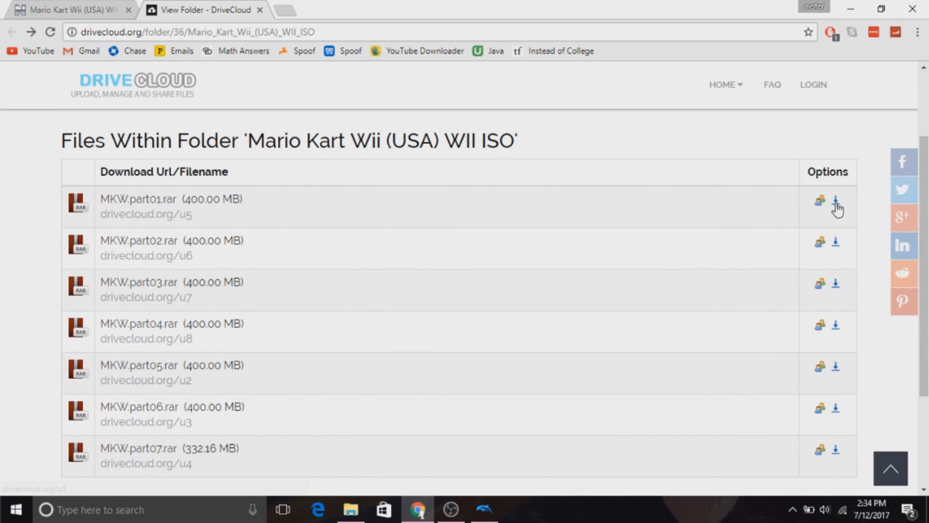
right_click(837, 208)
click(833, 213)
right_click(837, 249)
click(850, 250)
right_click(837, 284)
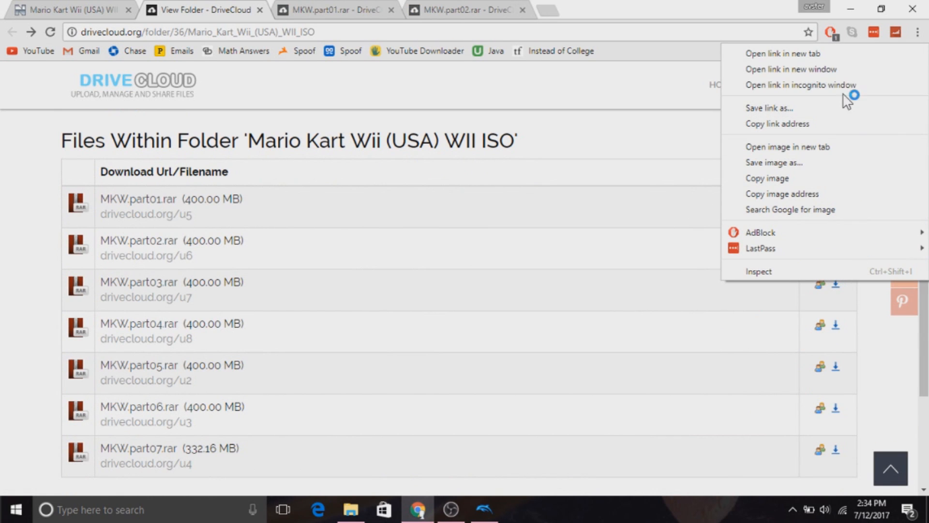
click(832, 54)
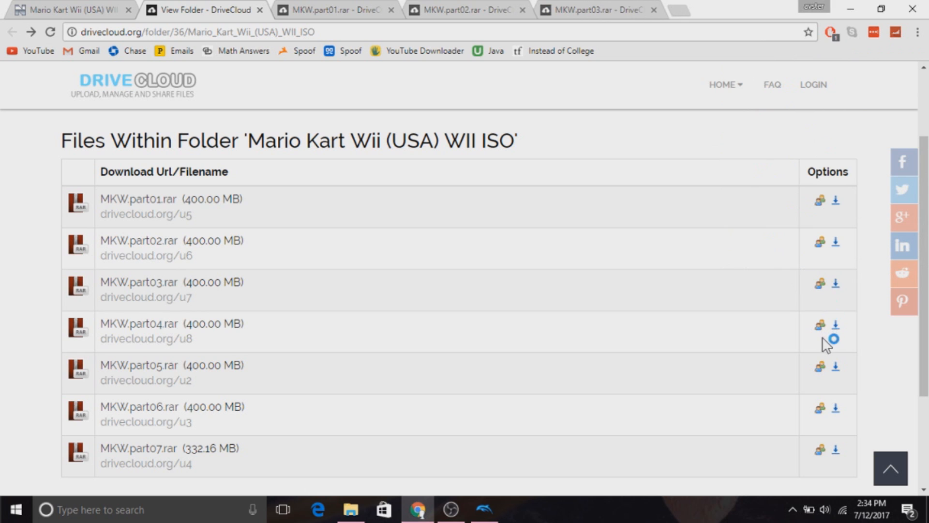
Step: Open the download pages of MKW.part04.rar through MKW.part07.rar in separate new tabs, keeping the folder page open
right_click(835, 325)
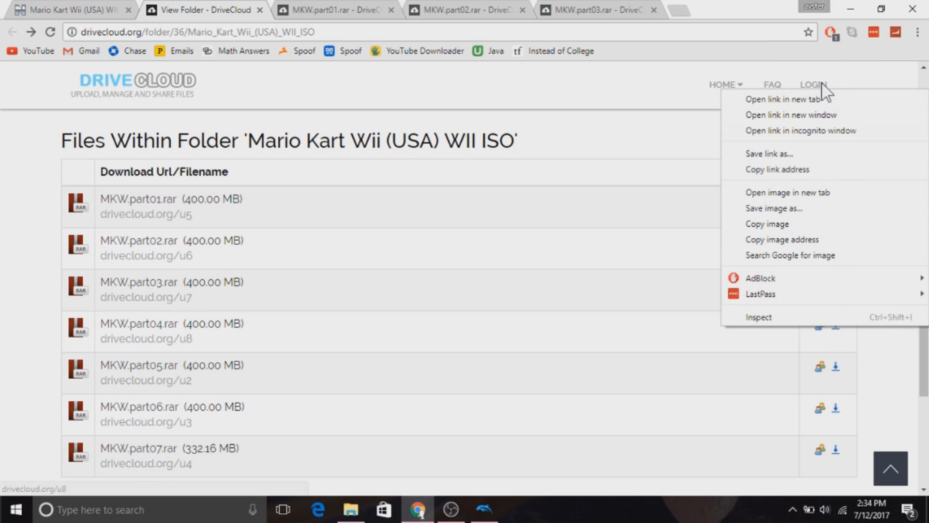
click(803, 100)
right_click(835, 368)
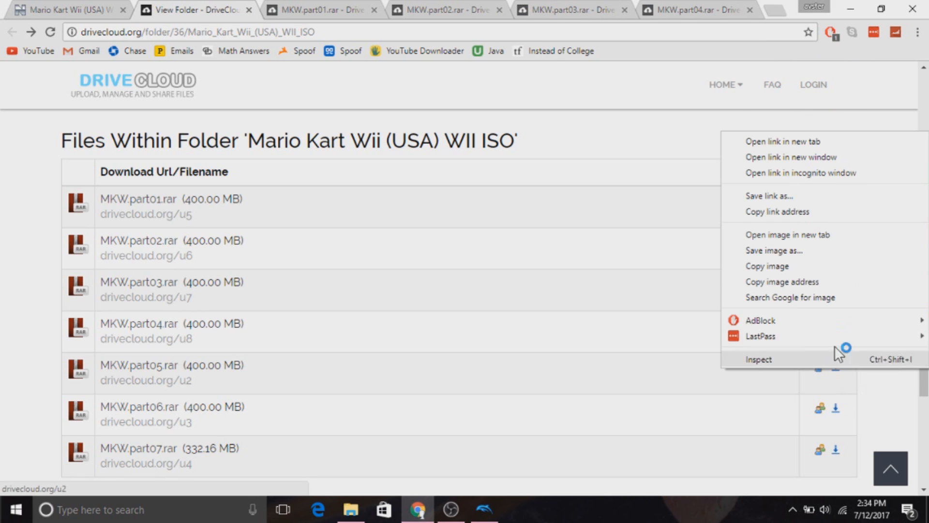
click(817, 141)
right_click(835, 411)
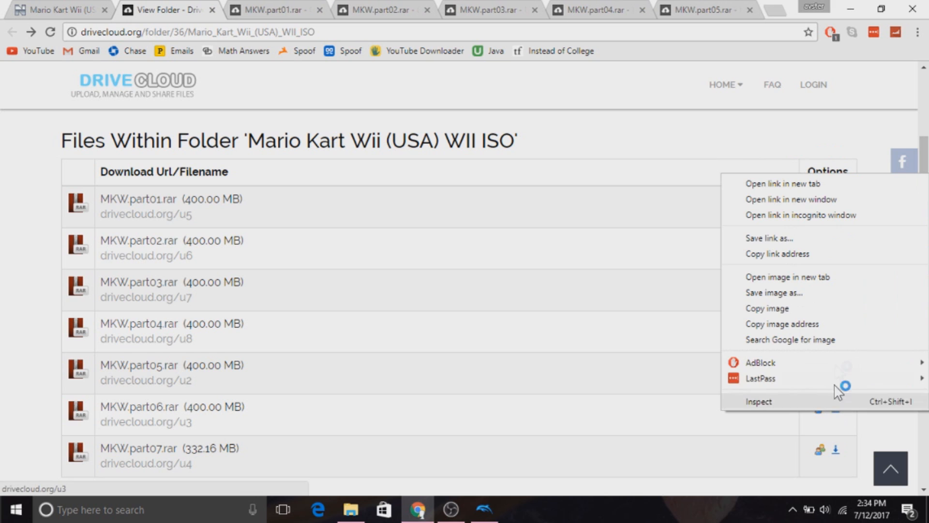
click(825, 184)
right_click(835, 446)
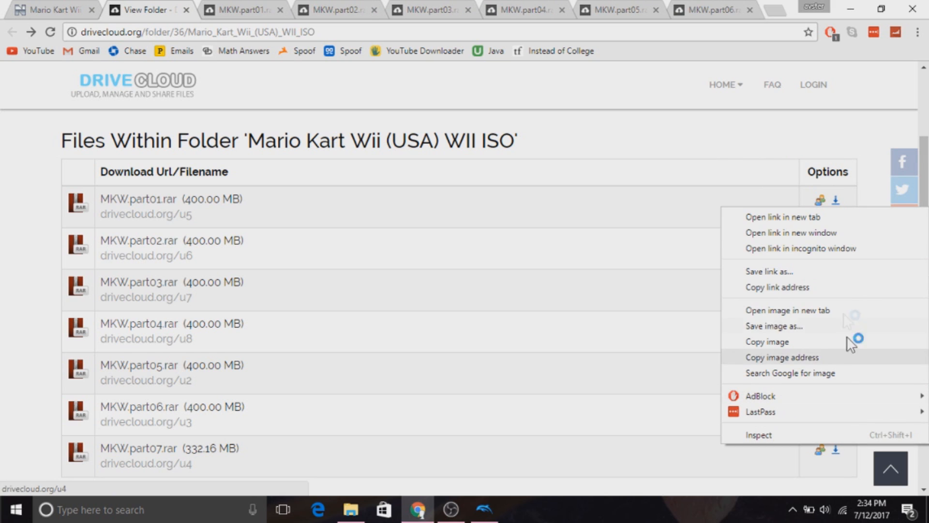
click(770, 218)
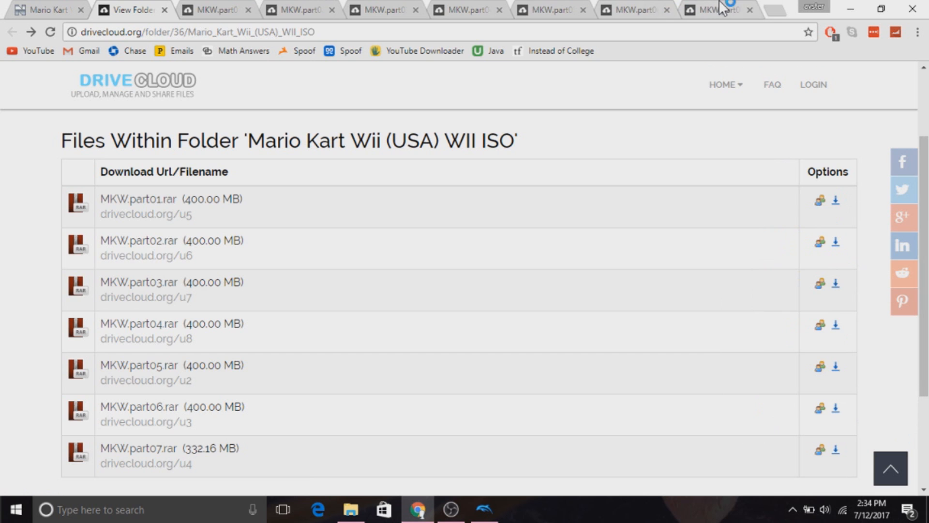
Step: Bring each of the seven MKW part pages to the front in turn so their download waiting times run
click(237, 9)
click(293, 10)
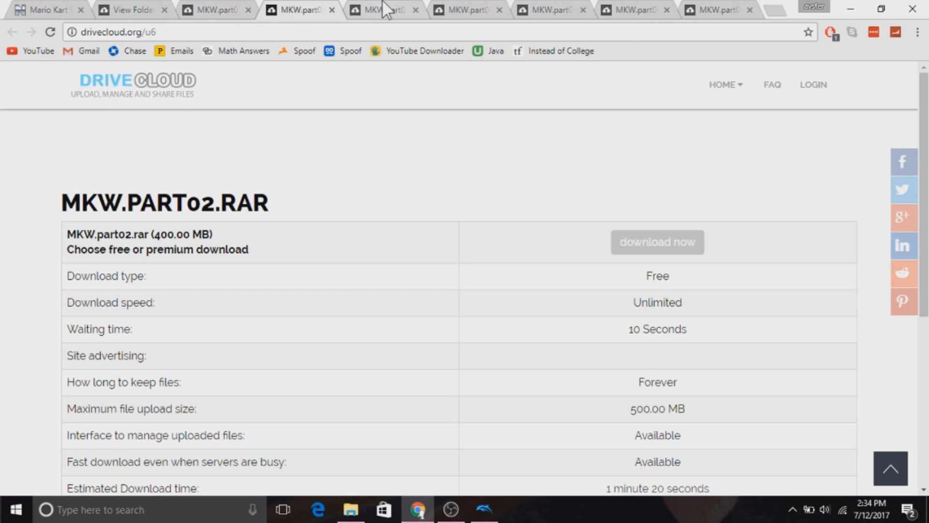
click(385, 9)
click(472, 10)
click(550, 10)
click(624, 10)
click(710, 10)
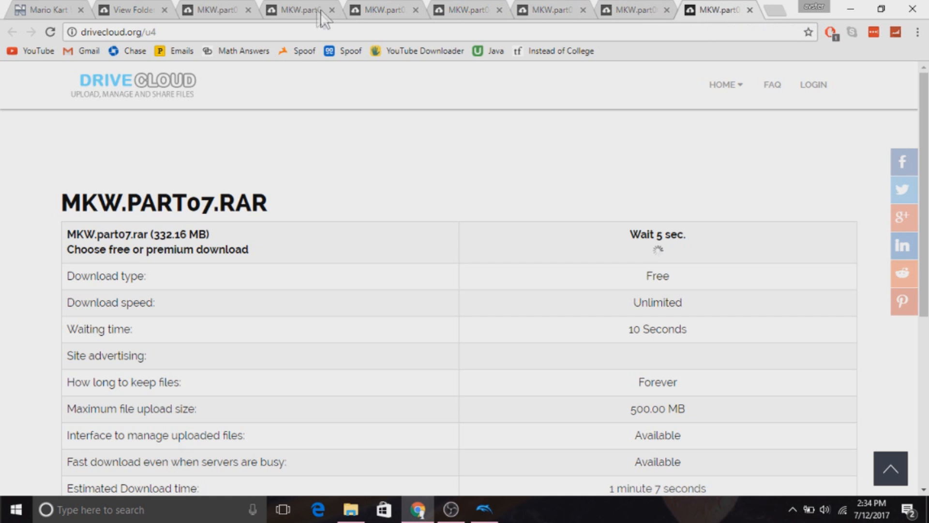
Step: Save MKW.part01.rar to the Desktop and start the download of MKW.part02.rar from its own page
click(189, 8)
click(641, 238)
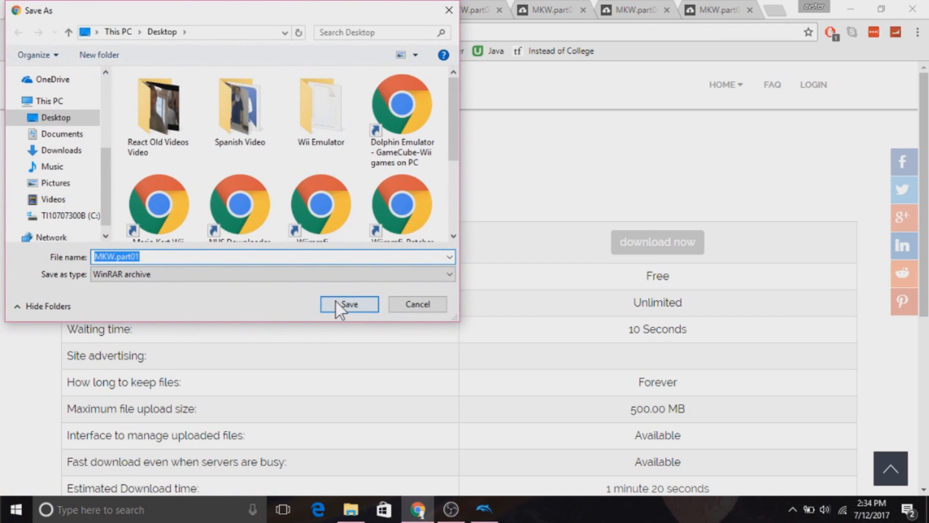
click(349, 304)
click(302, 10)
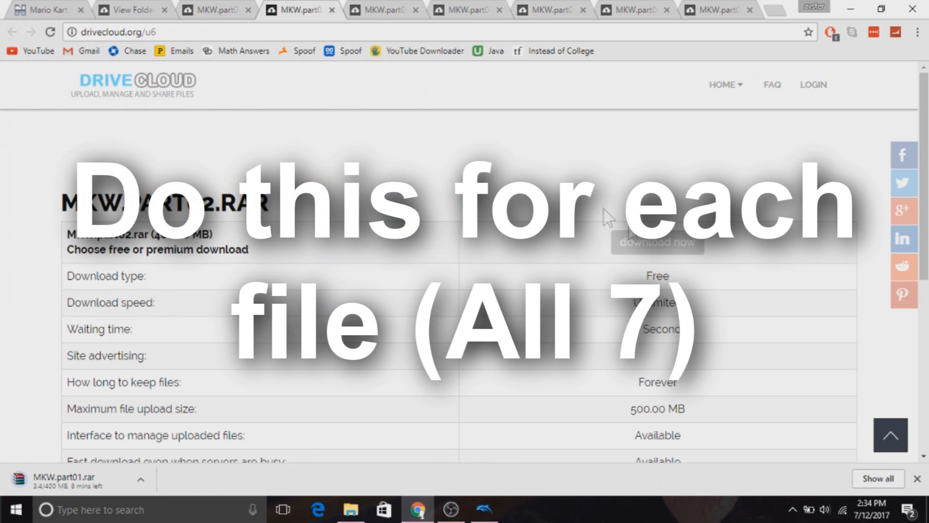
click(672, 242)
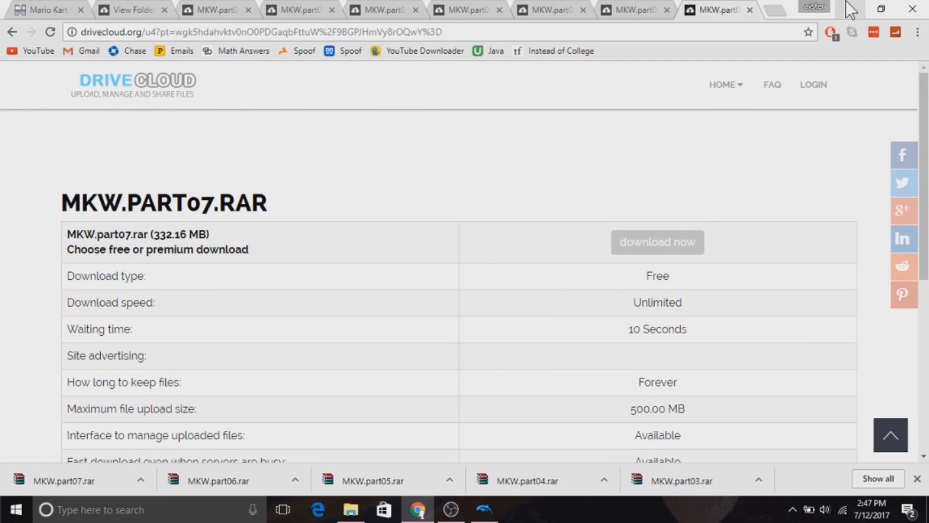
Step: Minimize Chrome and extract all seven MKW archive parts together directly onto the desktop
click(851, 8)
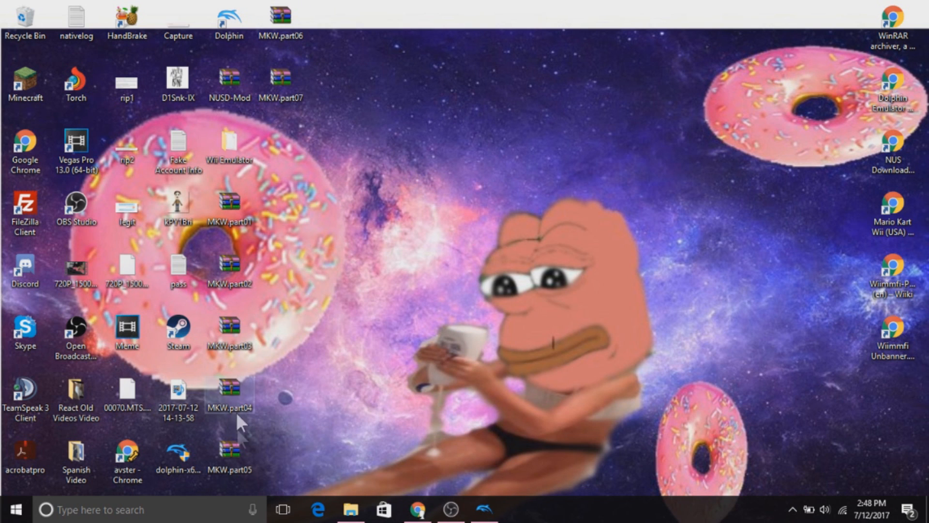
ctrl+click(237, 214)
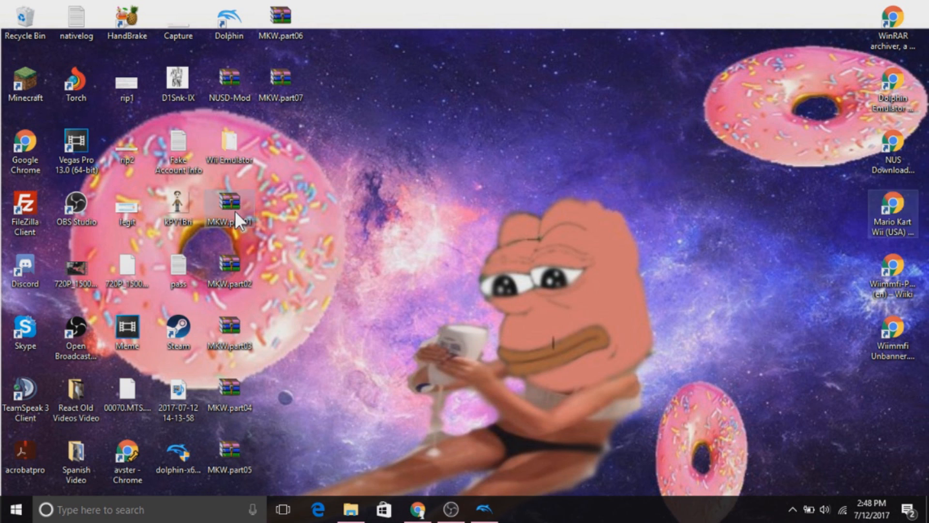
ctrl+click(231, 271)
ctrl+click(231, 333)
ctrl+click(230, 391)
ctrl+click(228, 456)
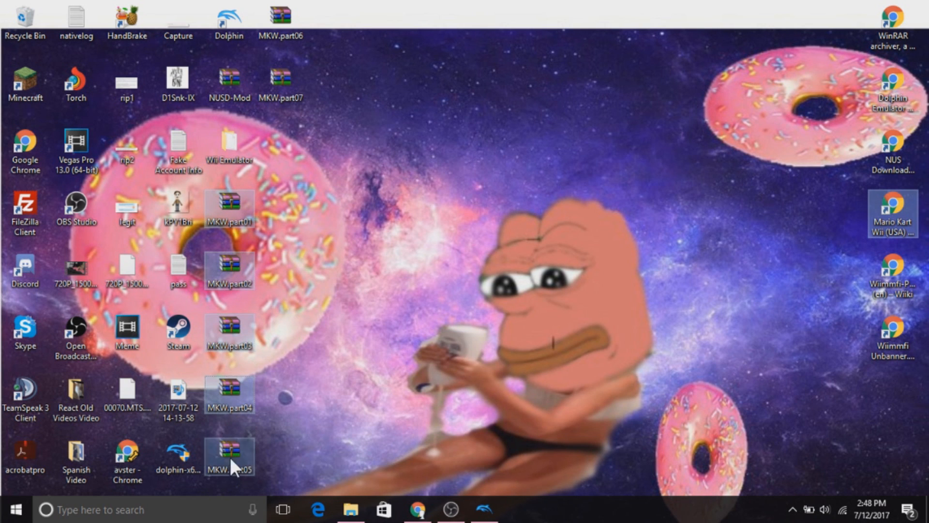
ctrl+click(281, 21)
ctrl+click(289, 74)
ctrl+click(894, 216)
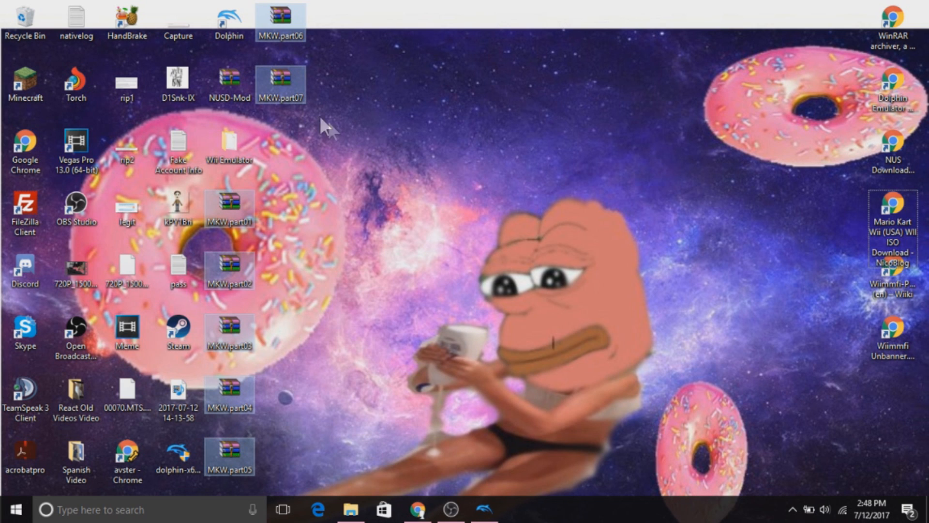
mouse_move(289, 89)
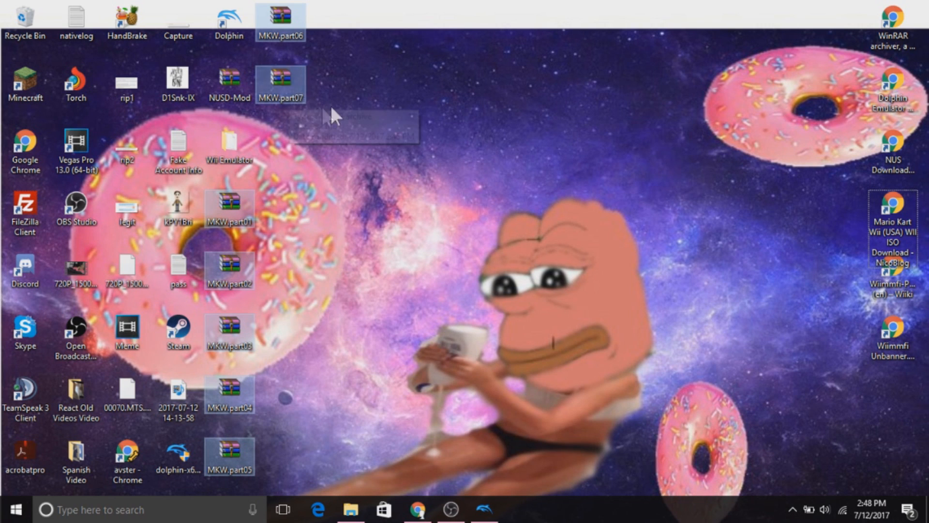
right_click(239, 202)
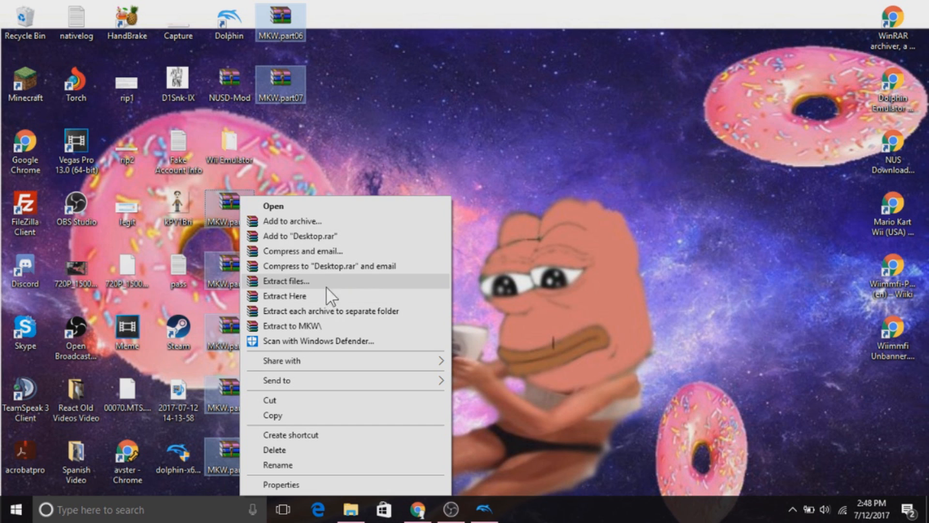
click(285, 296)
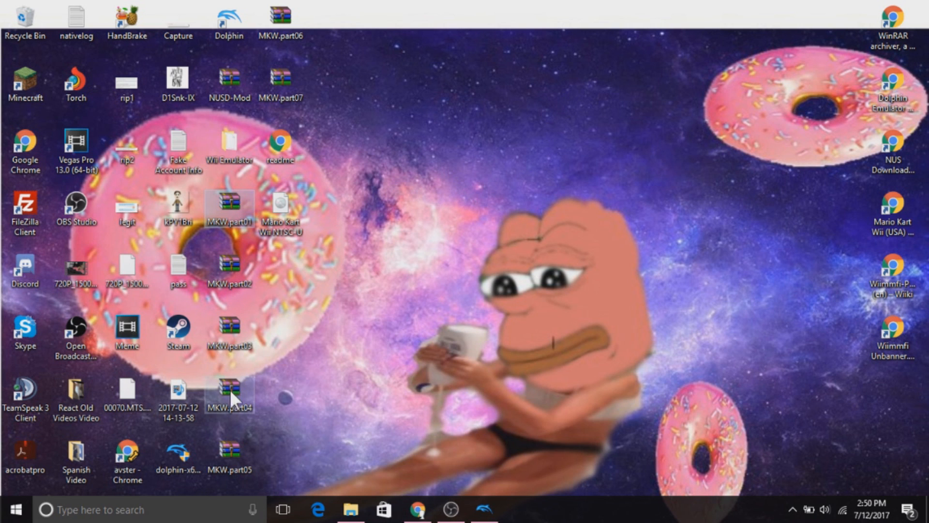
Step: Delete the seven MKW archive parts and the extracted readme file from the desktop
shift+click(230, 443)
click(349, 354)
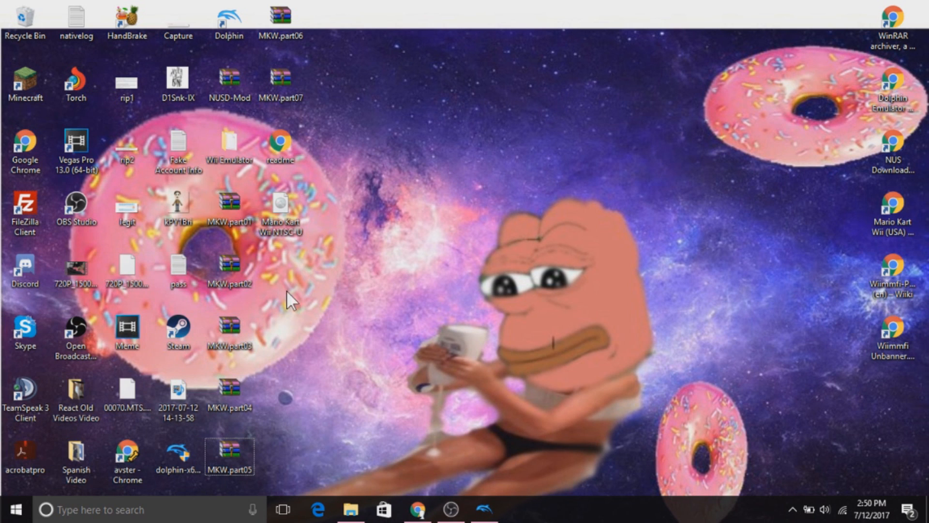
drag(226, 200, 21, 11)
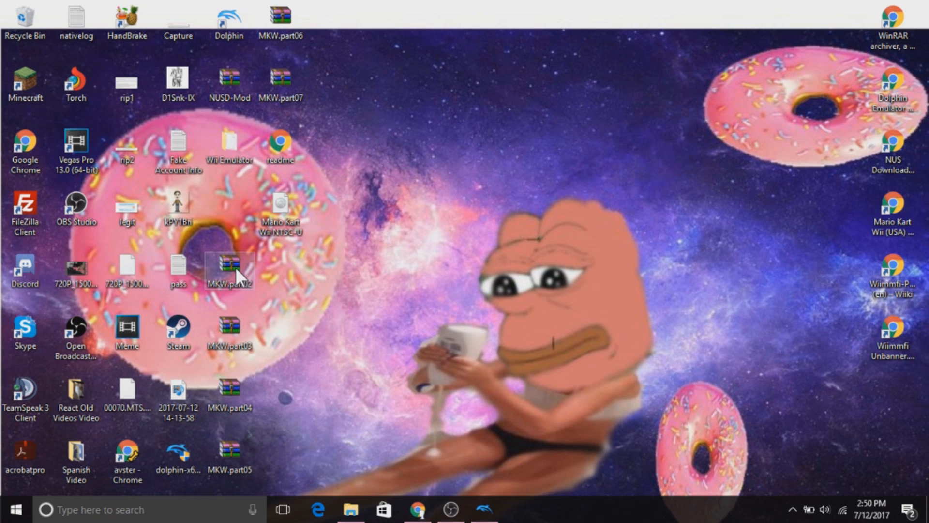
click(234, 268)
ctrl+click(233, 324)
ctrl+click(237, 385)
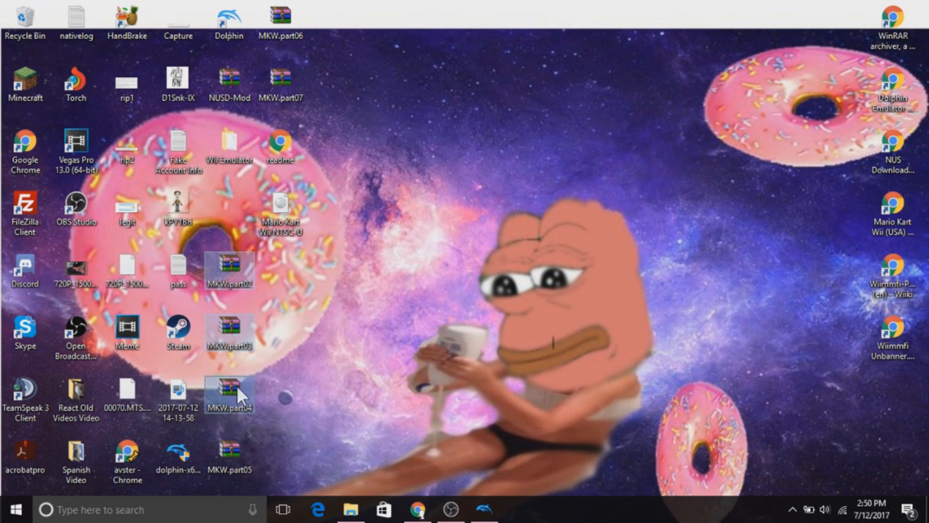
ctrl+click(237, 451)
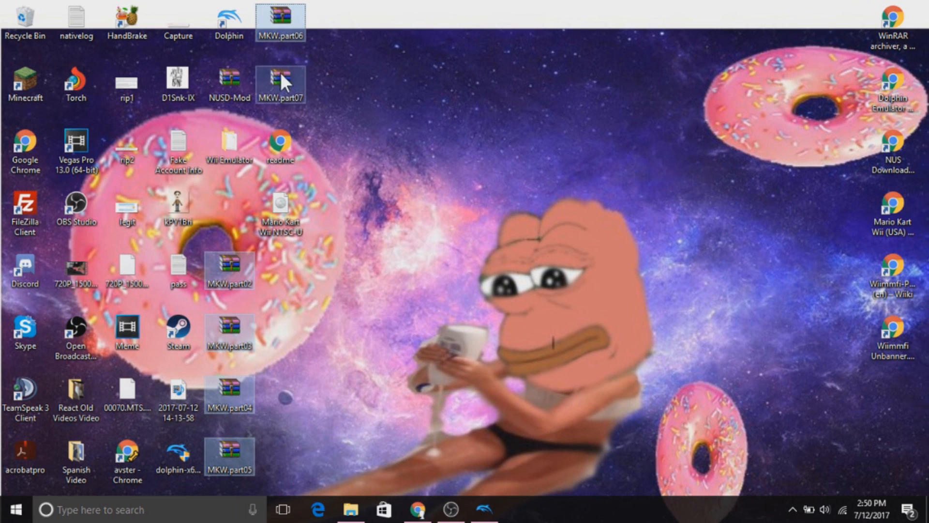
drag(283, 7, 31, 9)
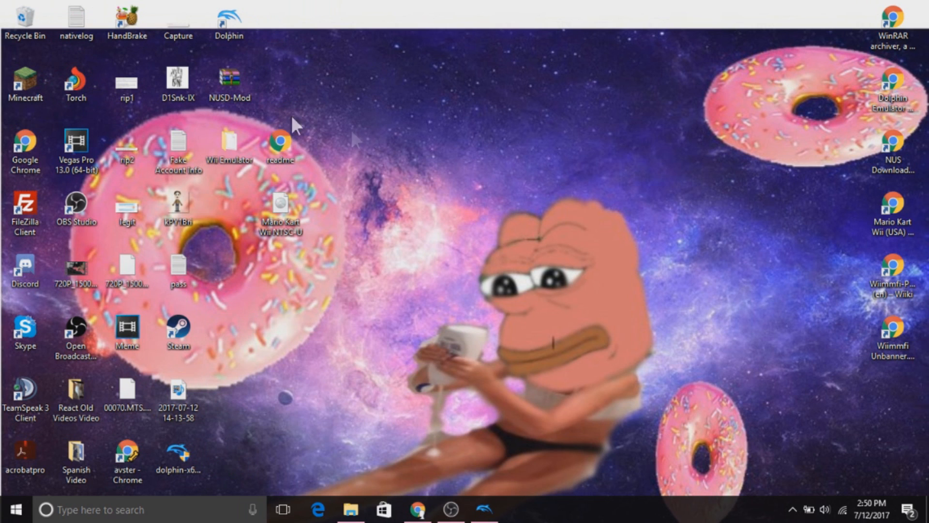
drag(280, 142, 25, 19)
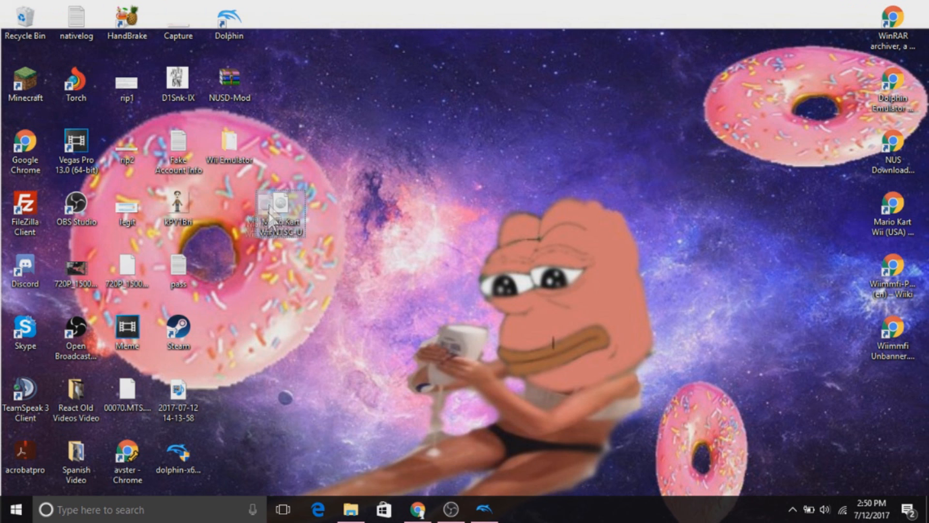
Step: Move the Mario Kart Wii NTSC-U disc image from the desktop into the Wii Emulator folder
drag(249, 196, 245, 194)
double_click(226, 142)
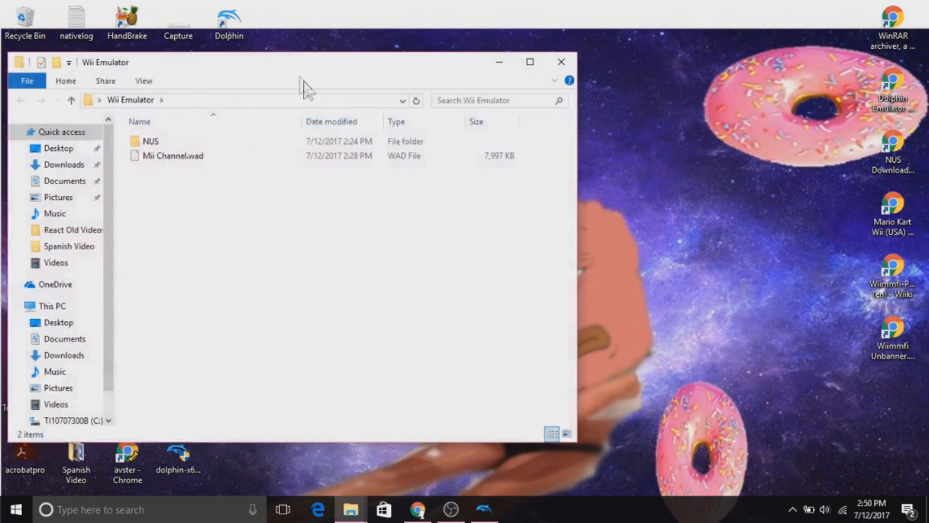
drag(361, 67, 708, 88)
drag(235, 213, 600, 264)
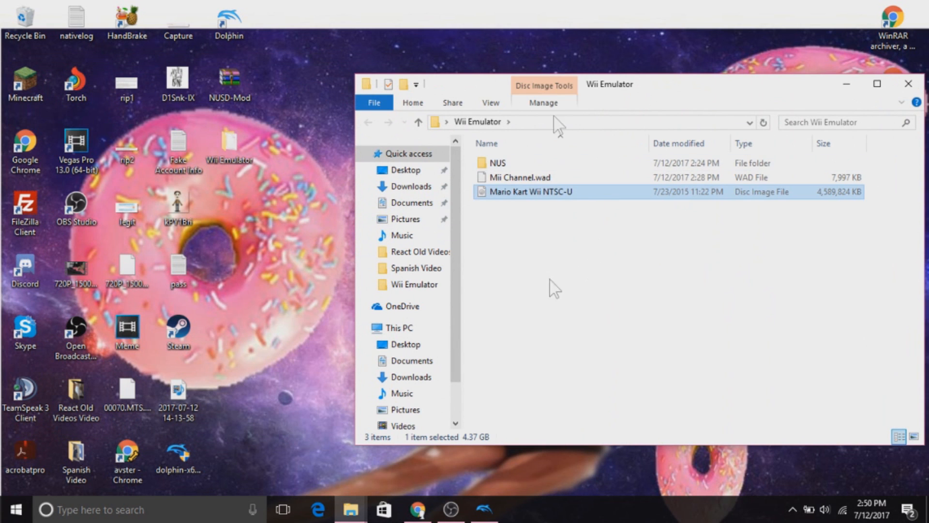
Step: Bring up Dolphin and close it, and reposition the Wii Emulator folder window to uncover the desktop web shortcuts
click(503, 513)
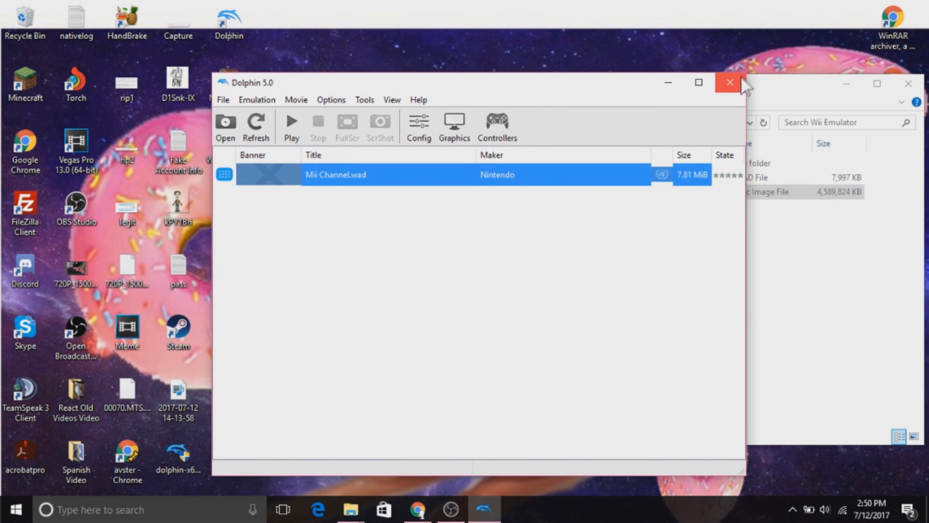
click(726, 81)
drag(726, 82, 442, 62)
click(352, 216)
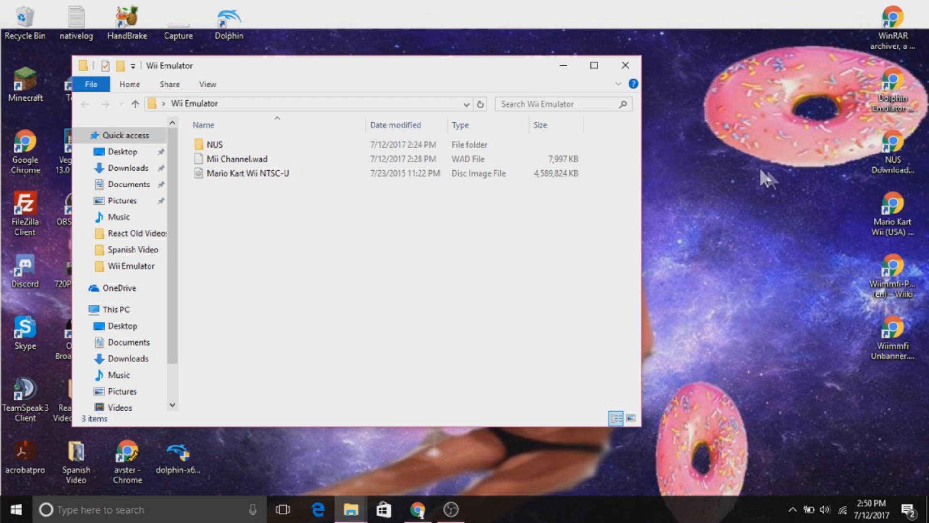
Step: Open the Wiimmfi-Patcher page from its desktop shortcut and download the image patcher for Mario Kart Wii to the desktop
double_click(898, 275)
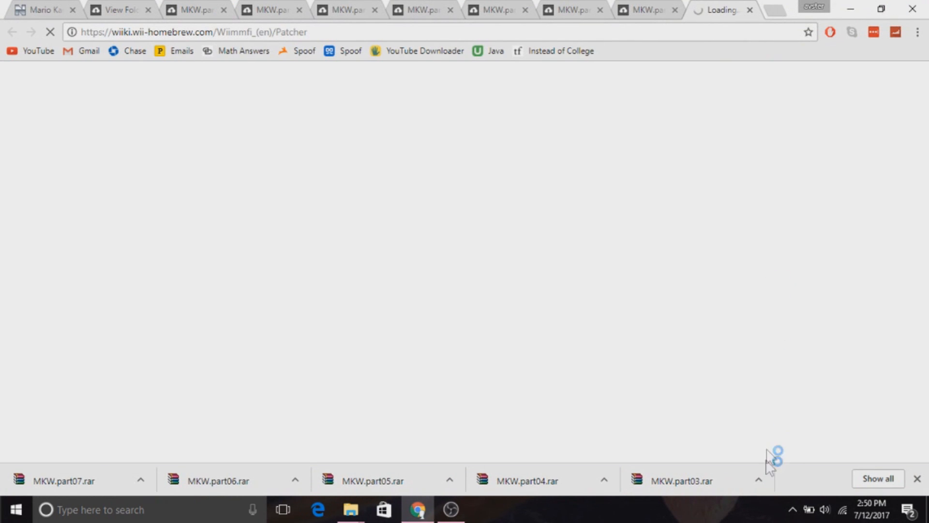
click(917, 479)
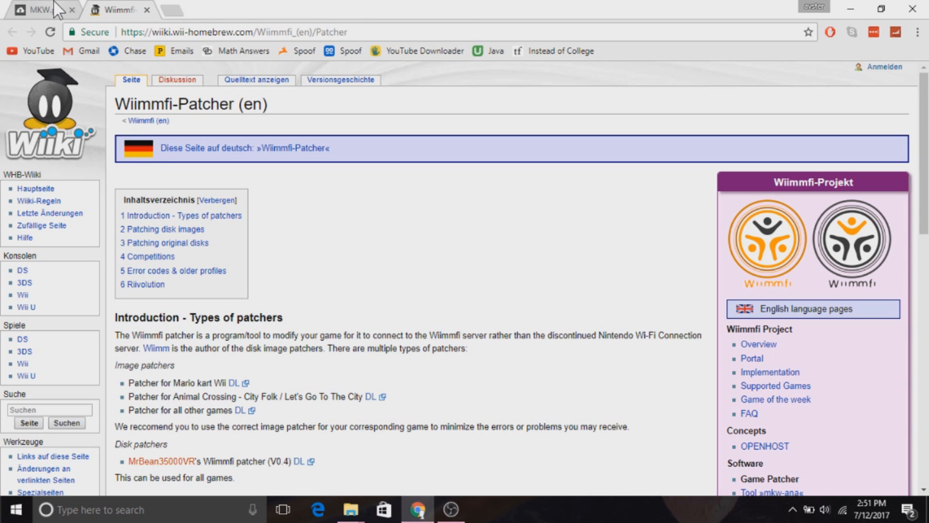
scroll(385, 203, down, 3)
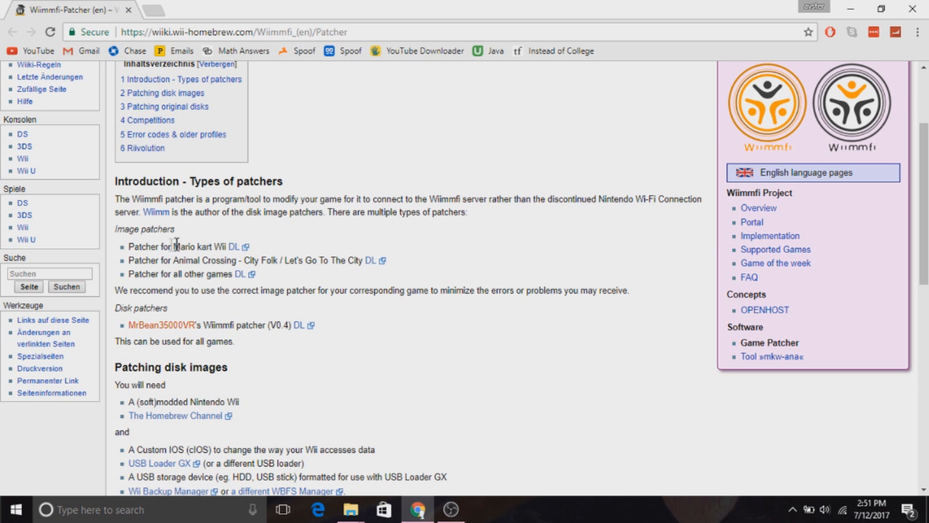
click(233, 247)
click(330, 301)
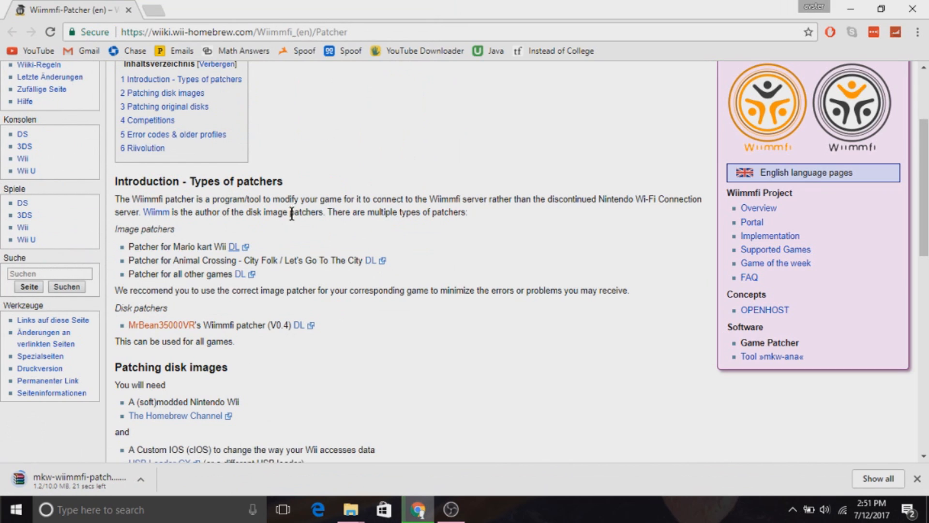
Step: Minimize Chrome and extract the patcher folder from the downloaded mkw-wiimmfi-patcher-v3.7z archive into the Wii Emulator folder
drag(509, 4, 532, 151)
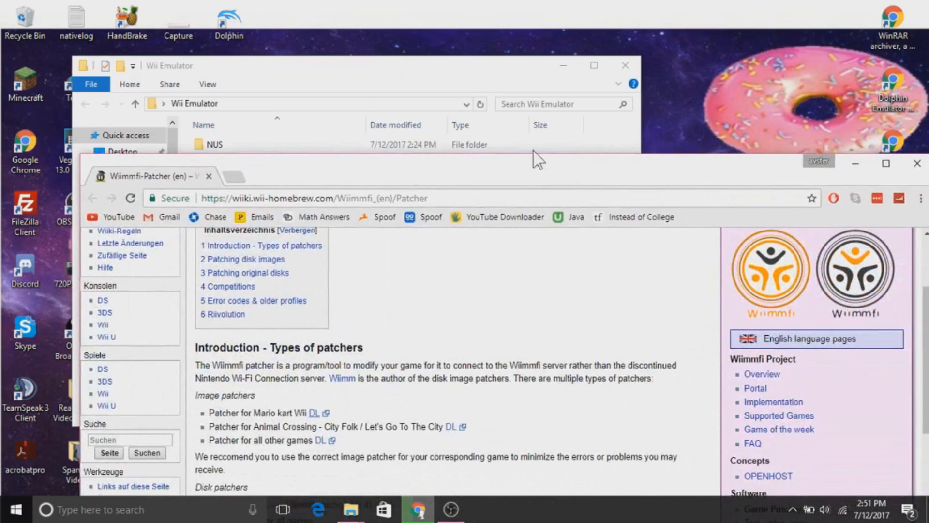
click(851, 165)
drag(331, 85, 640, 97)
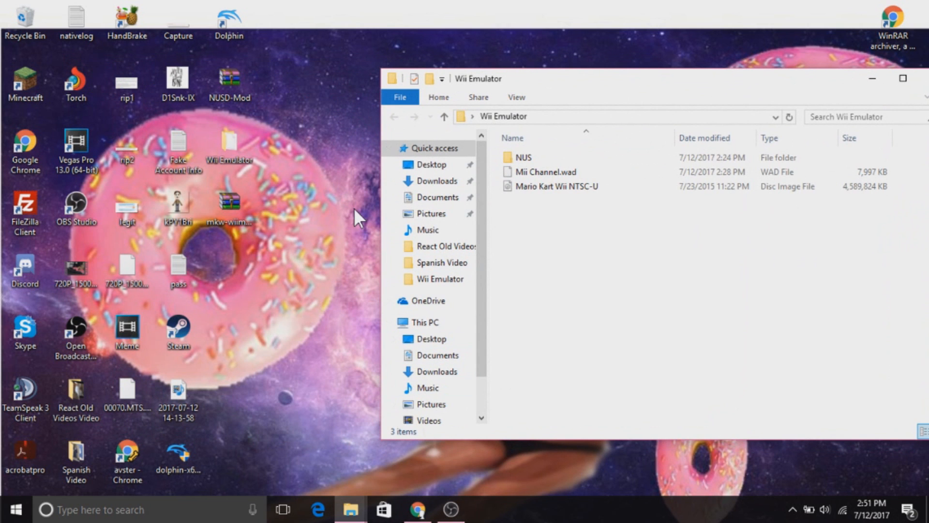
click(240, 196)
double_click(240, 196)
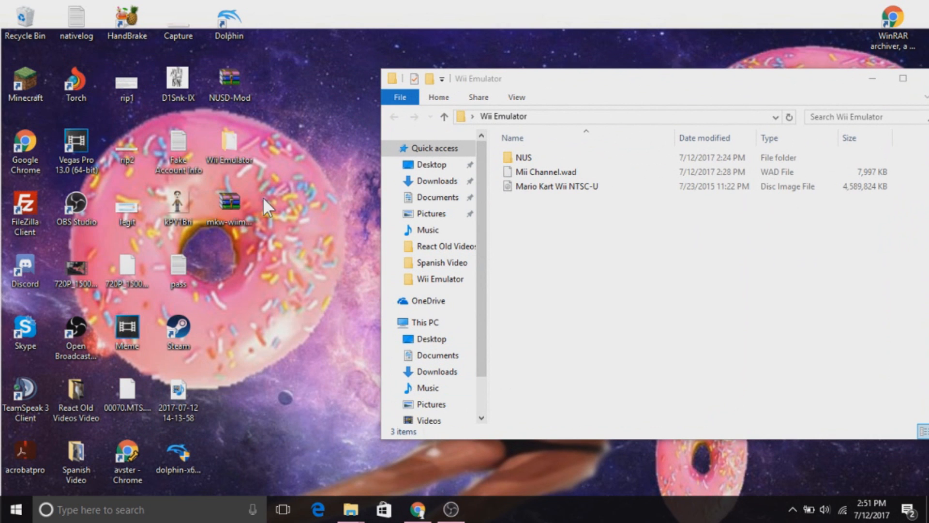
drag(428, 148, 223, 69)
click(67, 192)
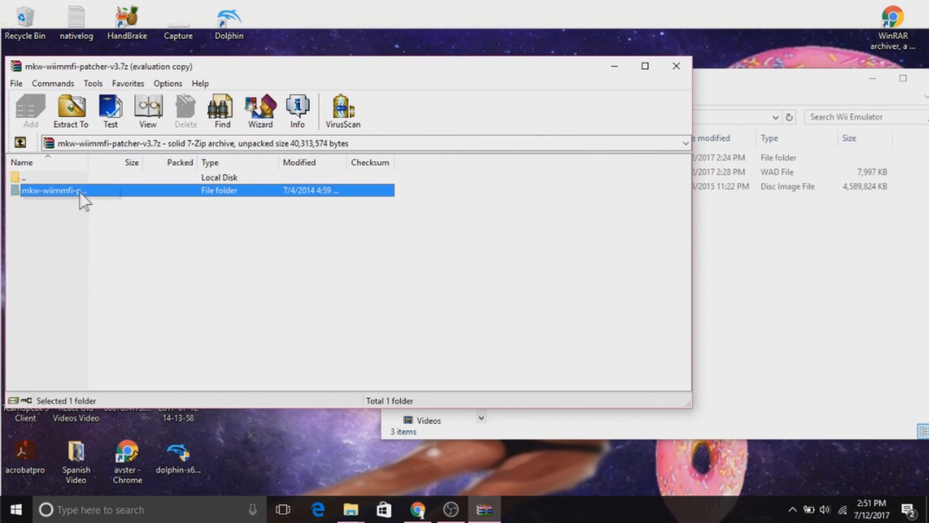
drag(68, 194, 770, 313)
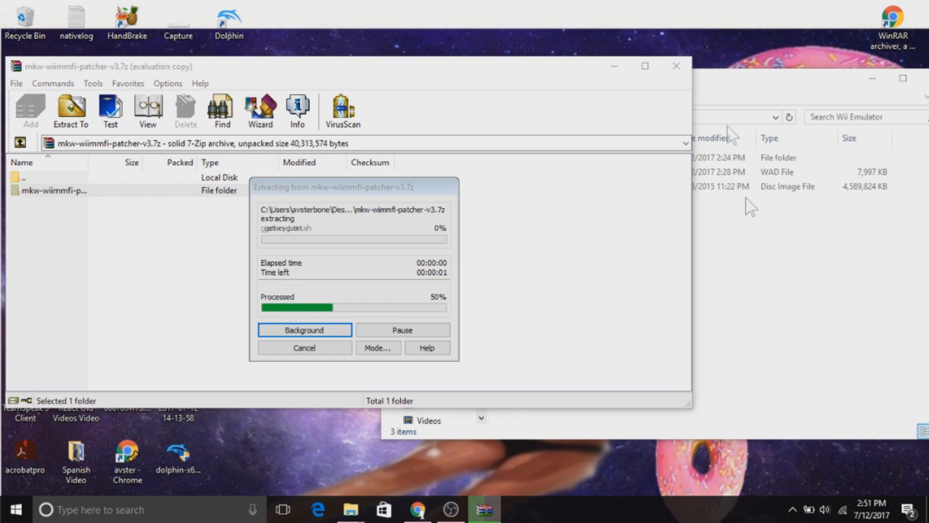
drag(723, 71, 721, 76)
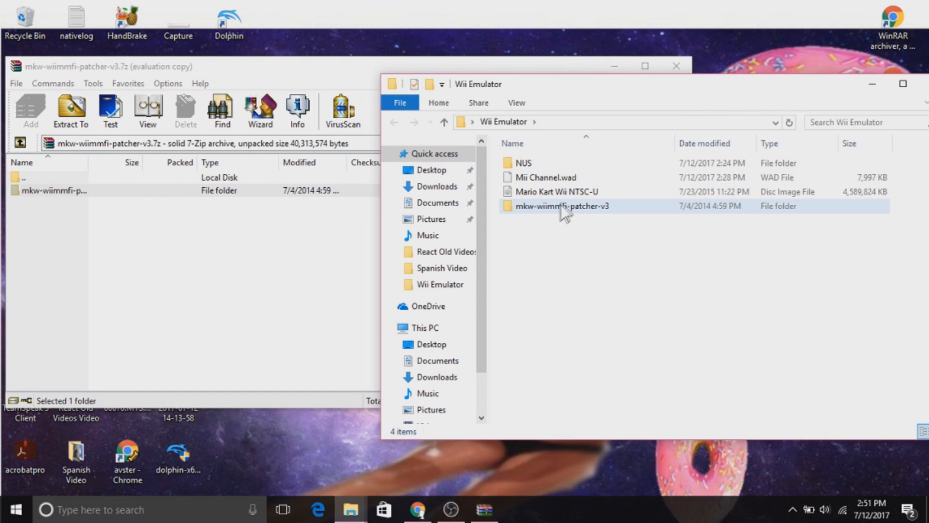
Step: Move the Mario Kart Wii NTSC-U disc image into the mkw-wiimmfi-patcher-v3 folder
drag(584, 92, 450, 75)
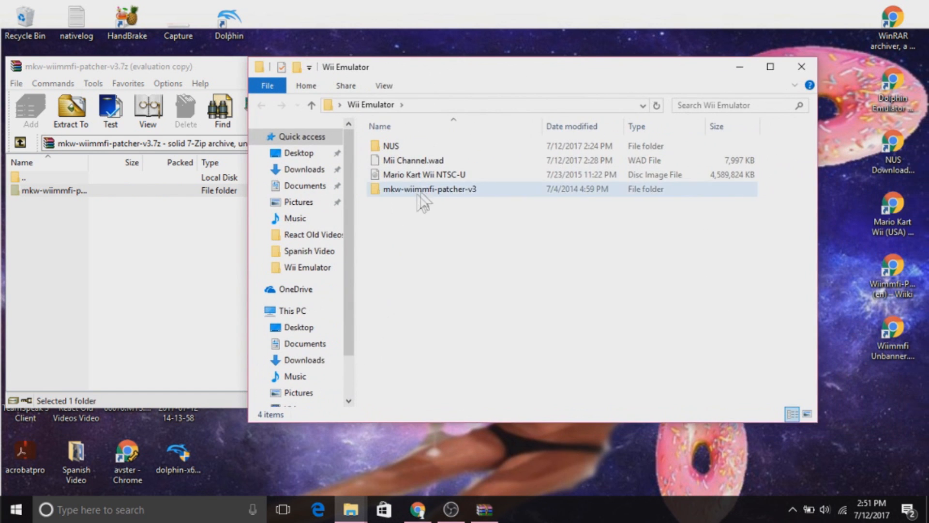
double_click(426, 188)
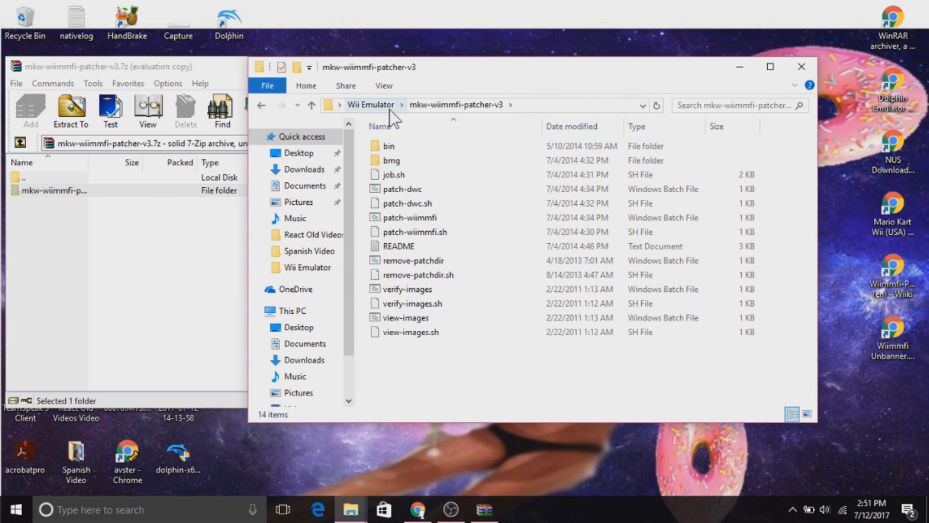
click(371, 106)
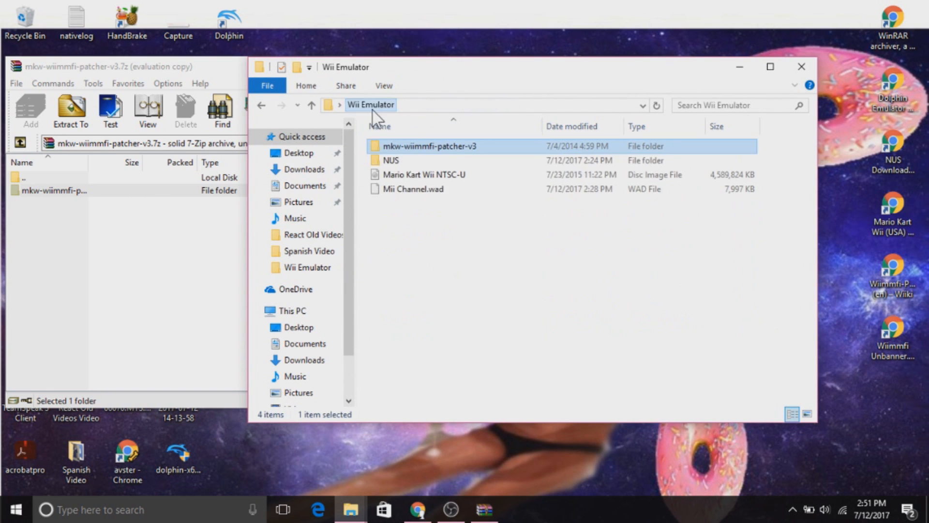
click(437, 178)
drag(454, 176, 498, 143)
Step: Run the patch-wiimmfi batch file from the patcher folder through to completion, and close the WinRAR archive window
double_click(498, 144)
click(498, 190)
click(399, 235)
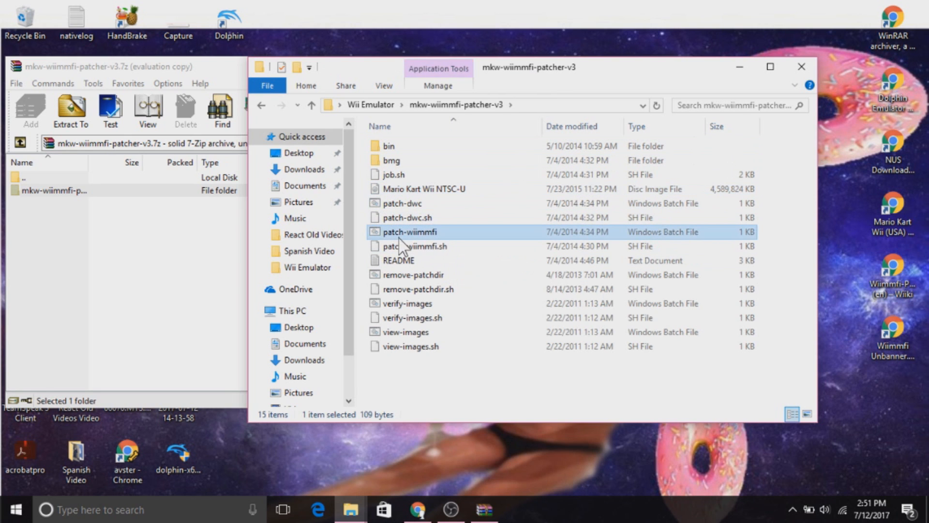
double_click(484, 235)
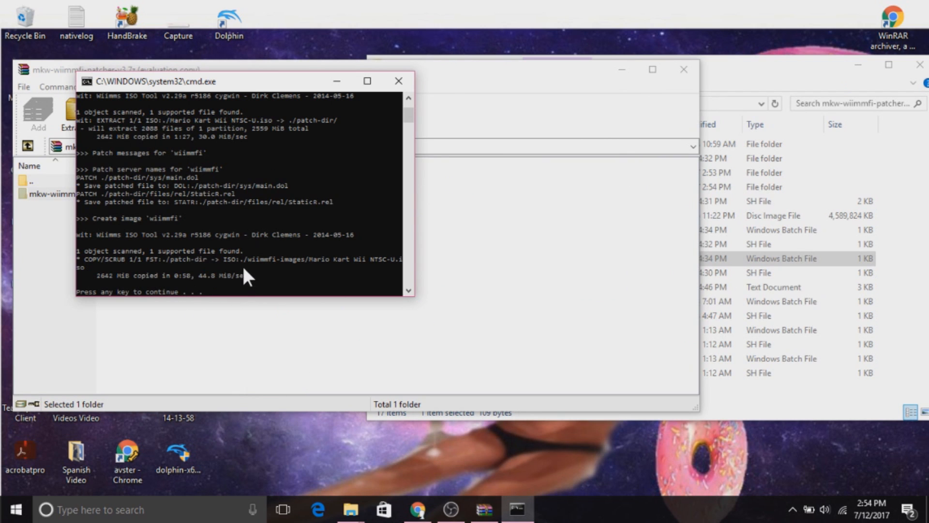
key(Return)
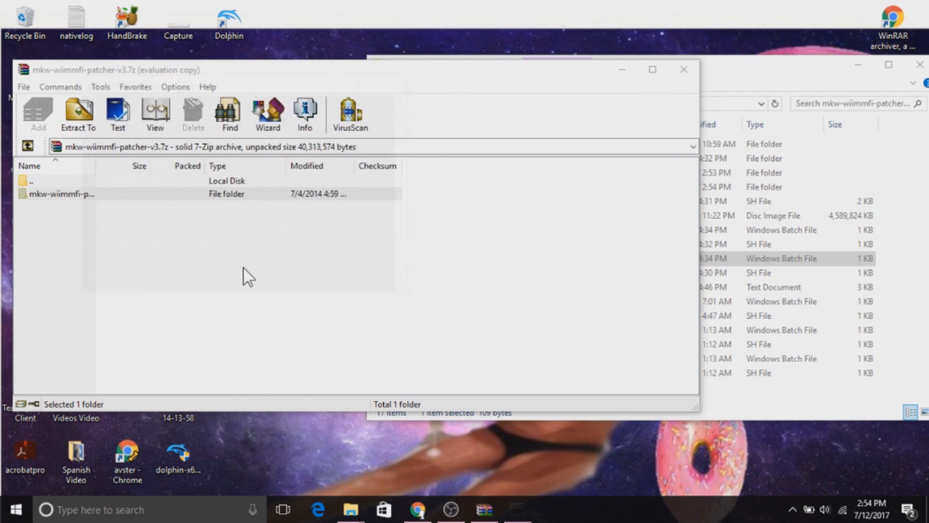
click(320, 277)
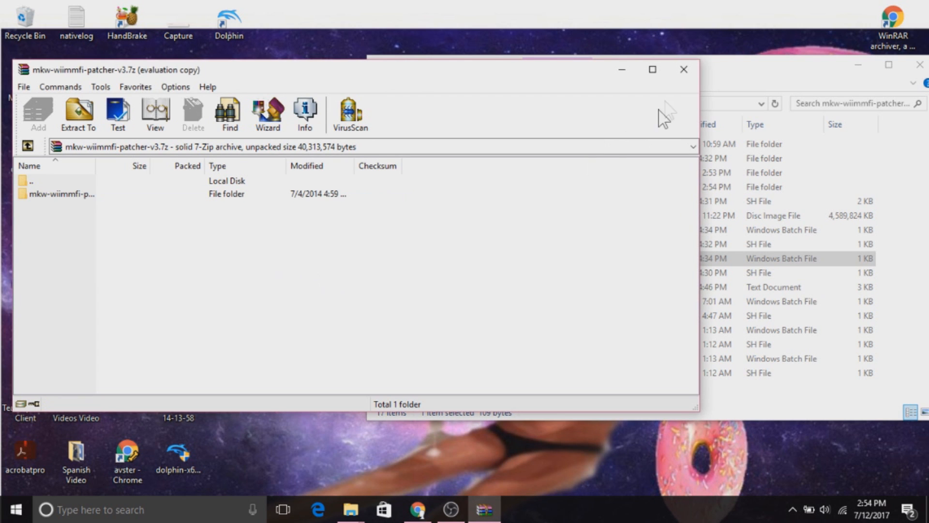
click(690, 69)
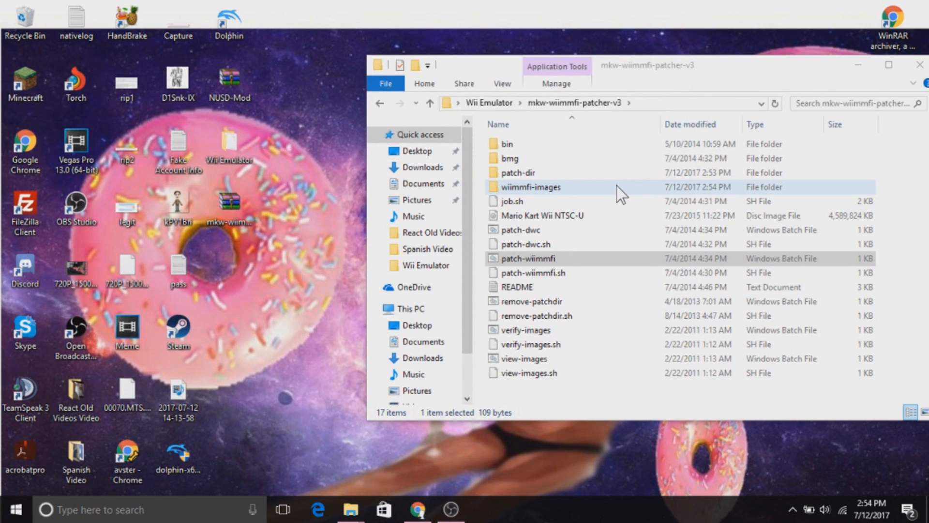
Step: Move the patched Mario Kart Wii NTSC-U disc image from the wiimmfi-images folder into the Wii Emulator folder
double_click(600, 190)
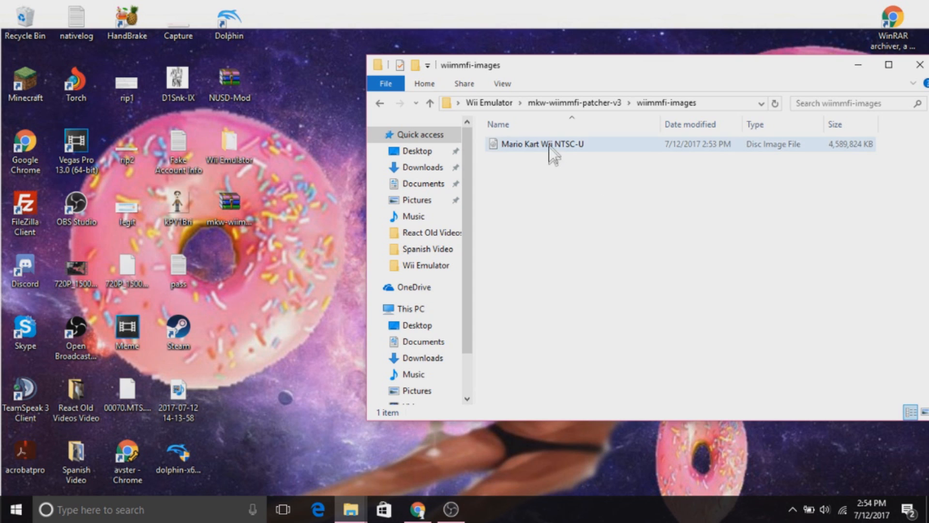
click(568, 149)
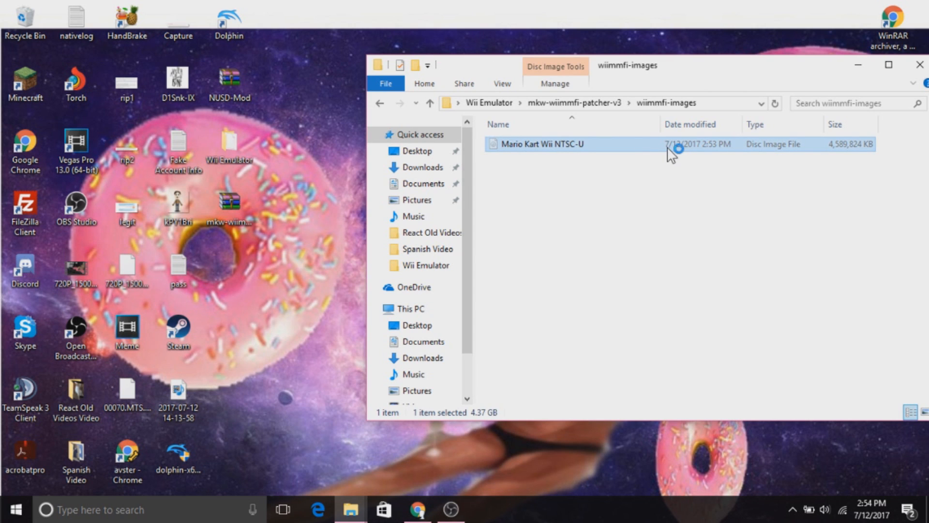
click(488, 103)
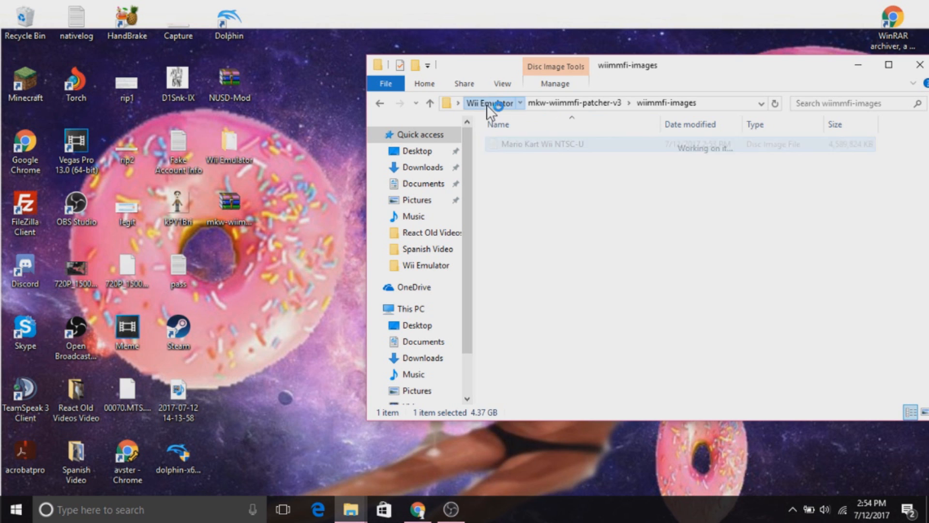
click(584, 277)
key(ctrl+v)
click(746, 199)
drag(687, 79, 632, 70)
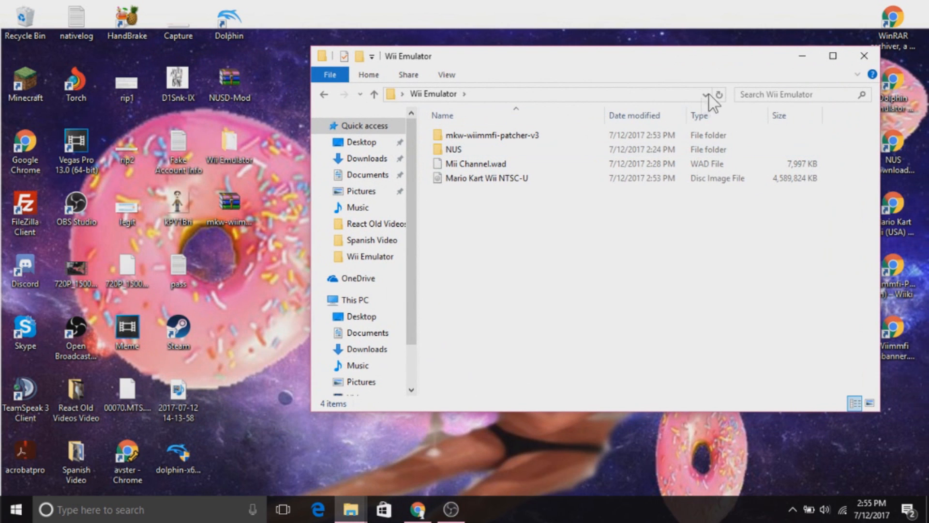
Step: Close the open folder windows and launch Dolphin
click(863, 55)
click(350, 509)
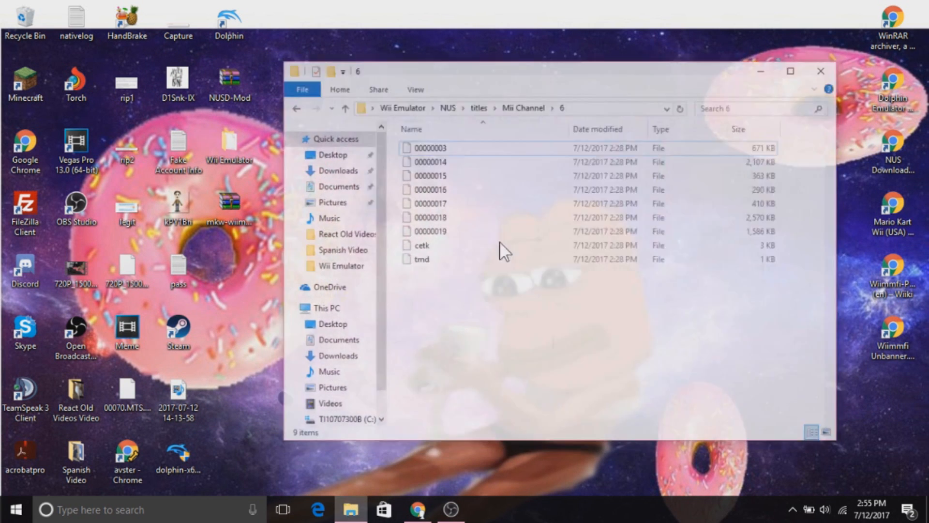
click(844, 54)
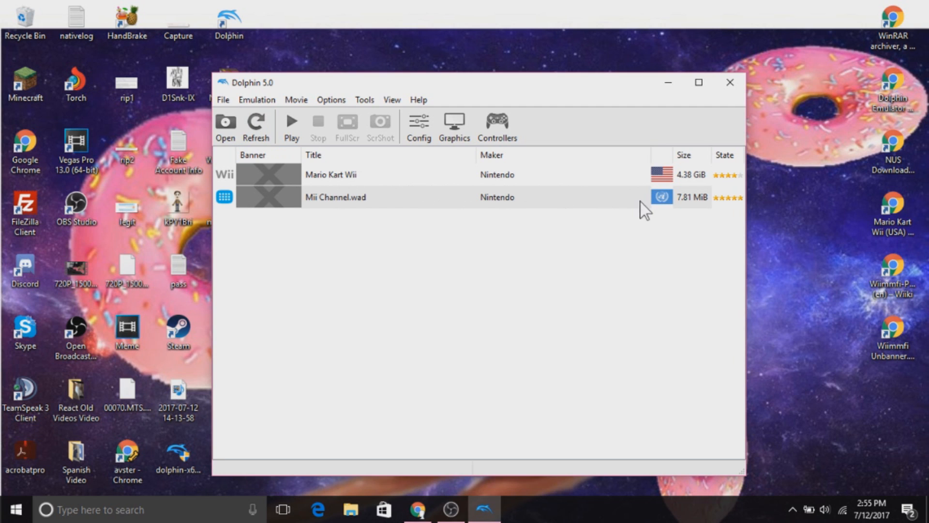
Step: Set Wiimote 1 to None in the controller configuration and accept the change
click(498, 125)
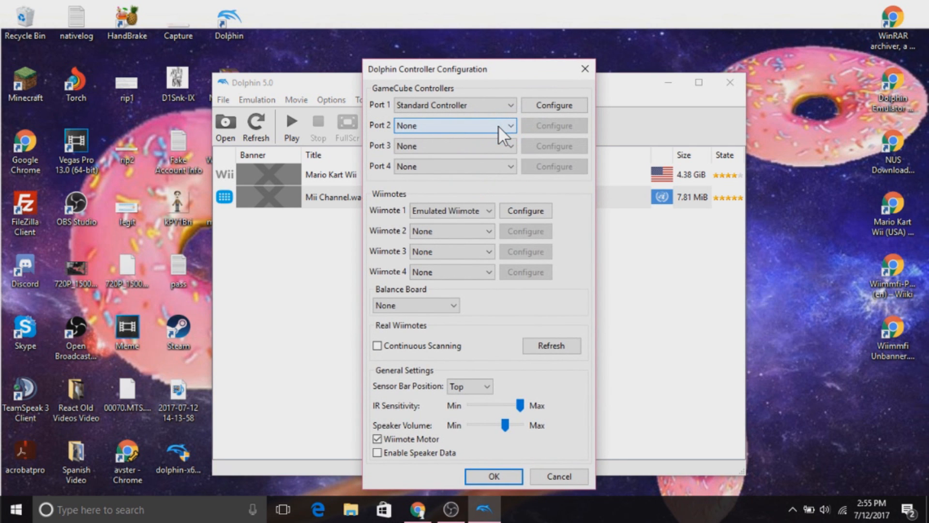
click(457, 213)
click(451, 223)
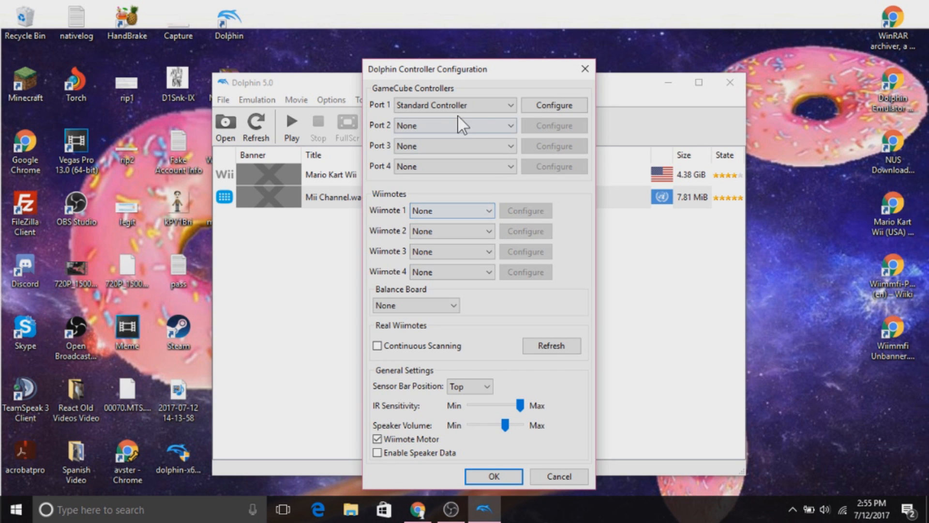
click(503, 476)
Step: Open the properties of Mario Kart Wii in the game list and show its Gecko codes
click(472, 174)
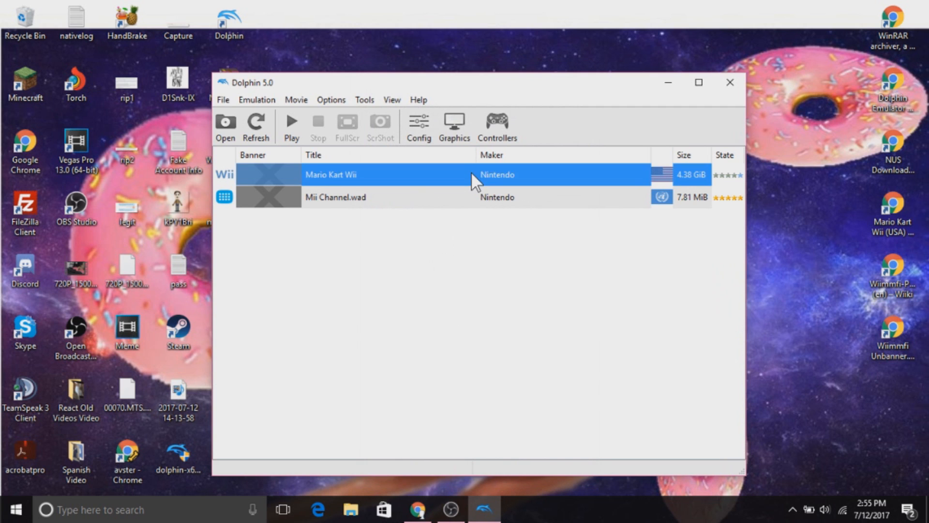
right_click(471, 171)
click(498, 182)
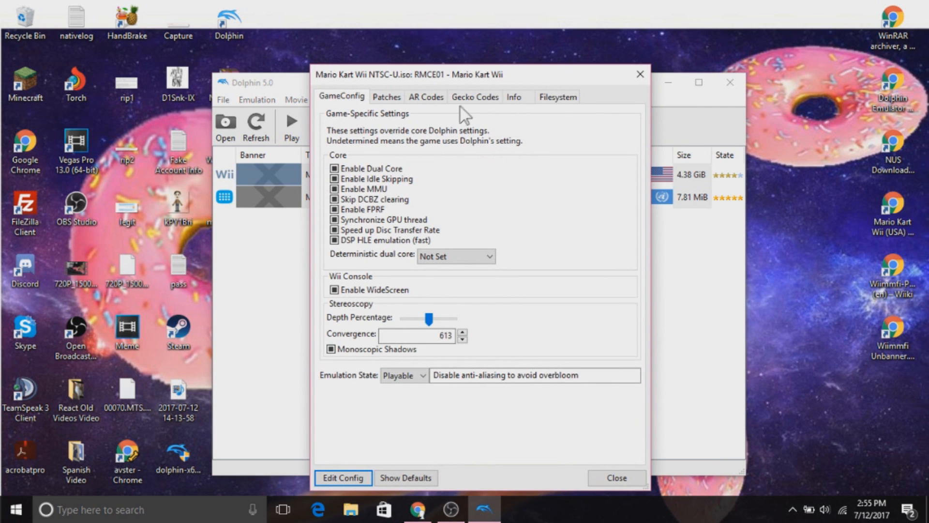
click(471, 98)
drag(521, 80, 573, 36)
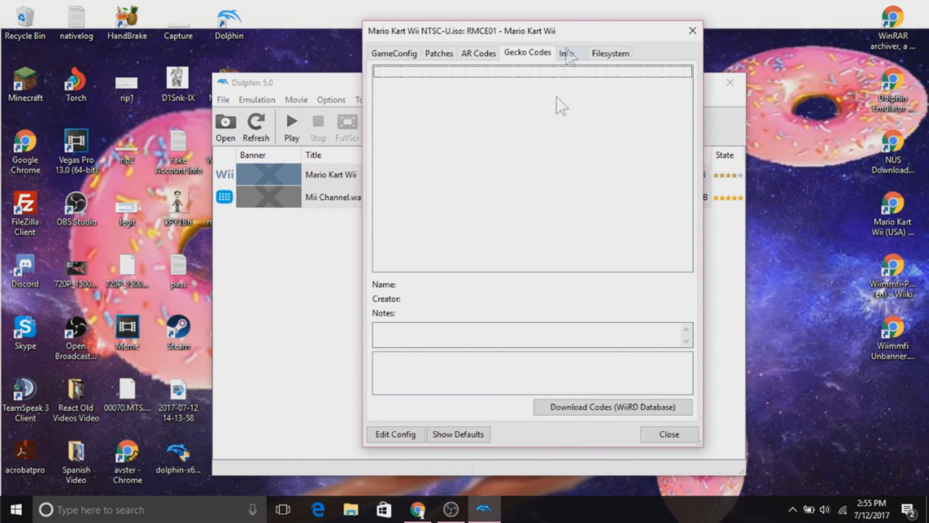
Step: Download the Gecko codes from the WiiRD database and enable the Unlock Everything code
click(622, 408)
click(593, 271)
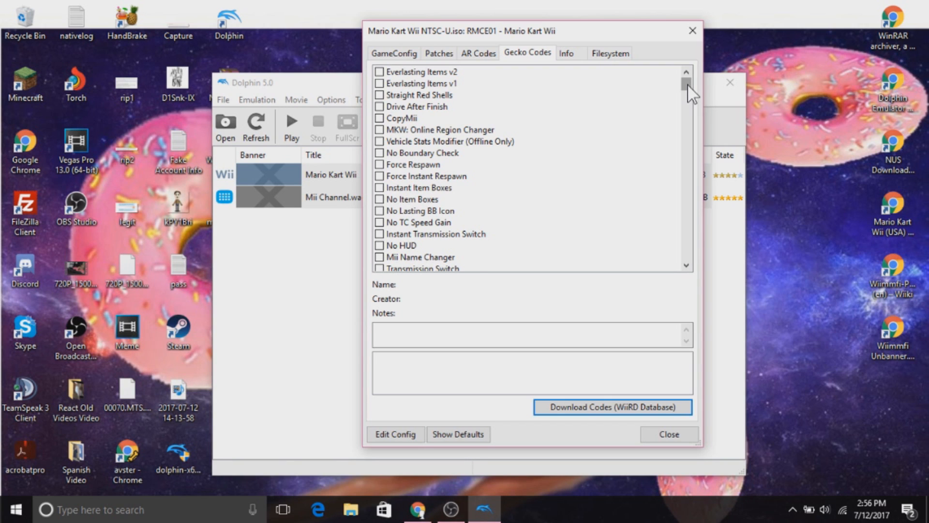
drag(689, 94, 664, 147)
click(378, 222)
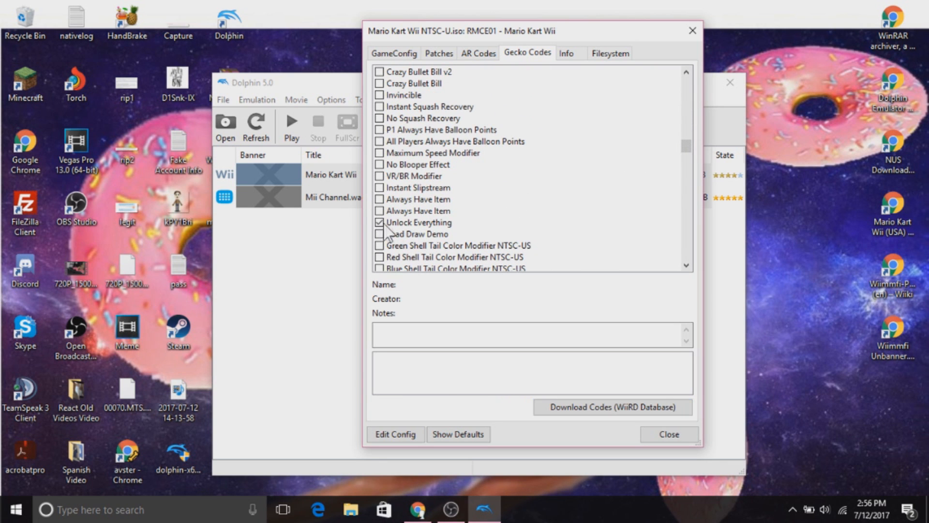
Step: Select the Unlock Everything code, close the game properties, and turn on Enable Cheats in the general configuration
click(405, 222)
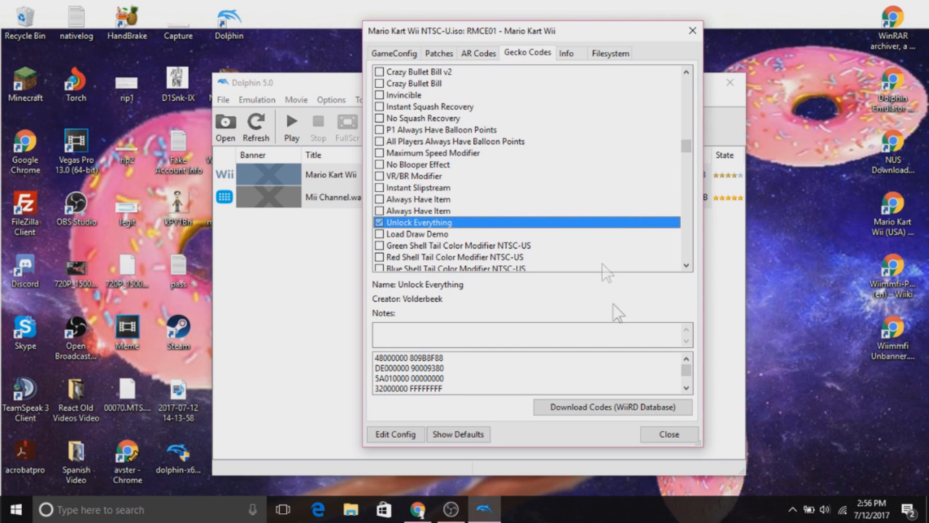
click(661, 433)
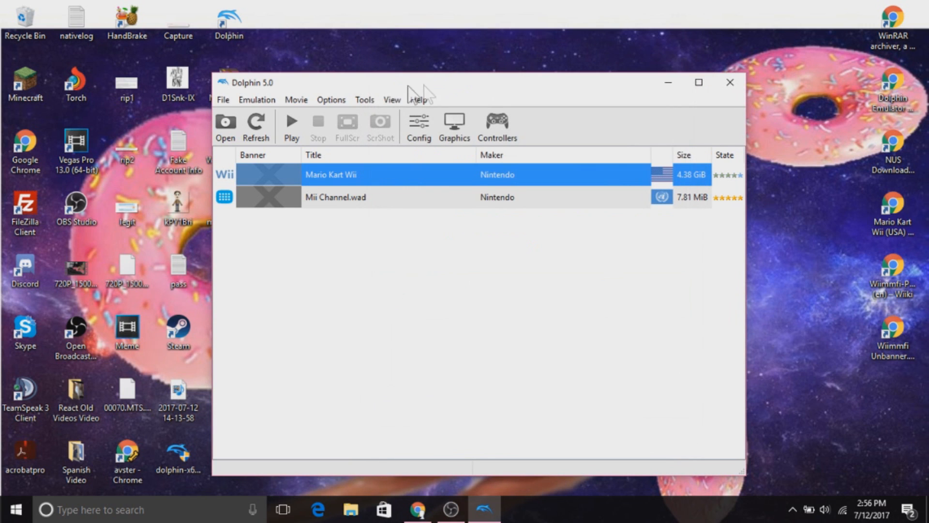
click(429, 137)
click(351, 198)
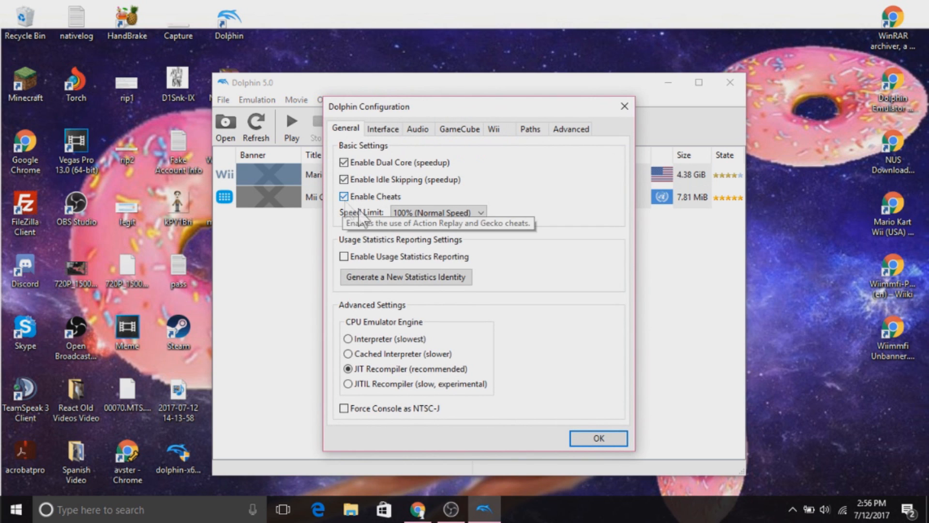
click(589, 438)
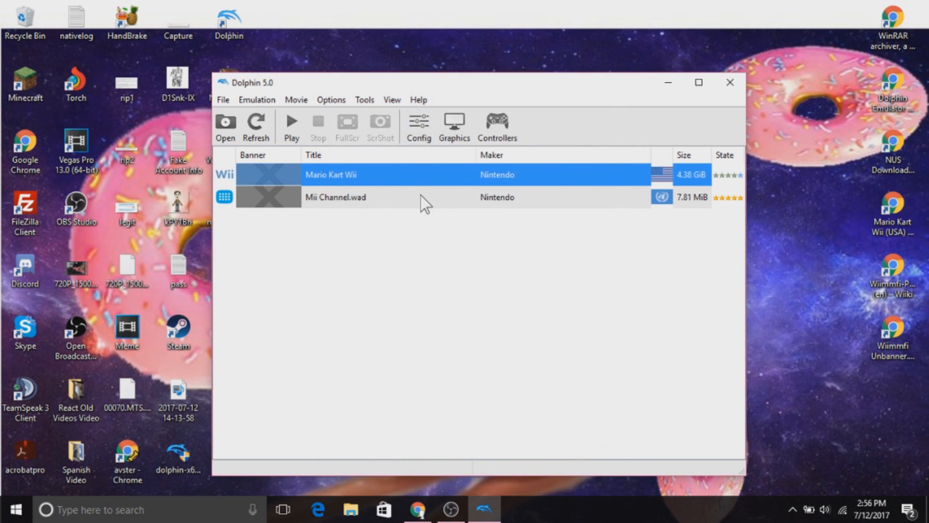
Step: Launch Mario Kart Wii from the game list and maximize the game window
double_click(513, 176)
drag(535, 78, 351, 109)
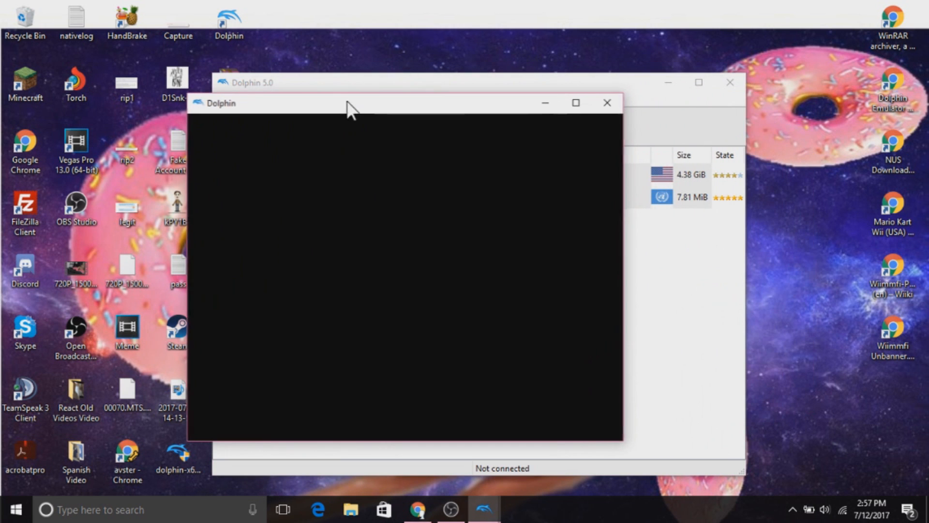
click(576, 103)
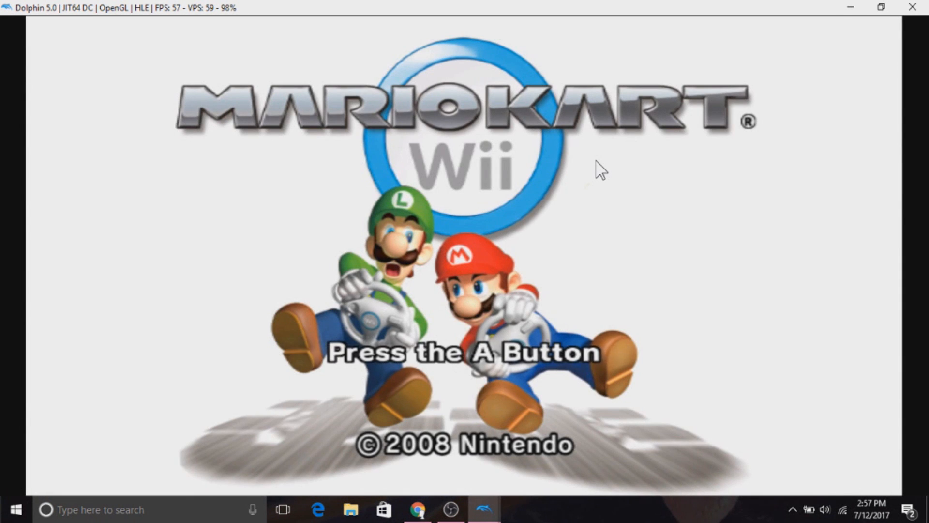
Step: Create a new license in the first empty slot using the first console Mii and continue to the main menu
key(x)
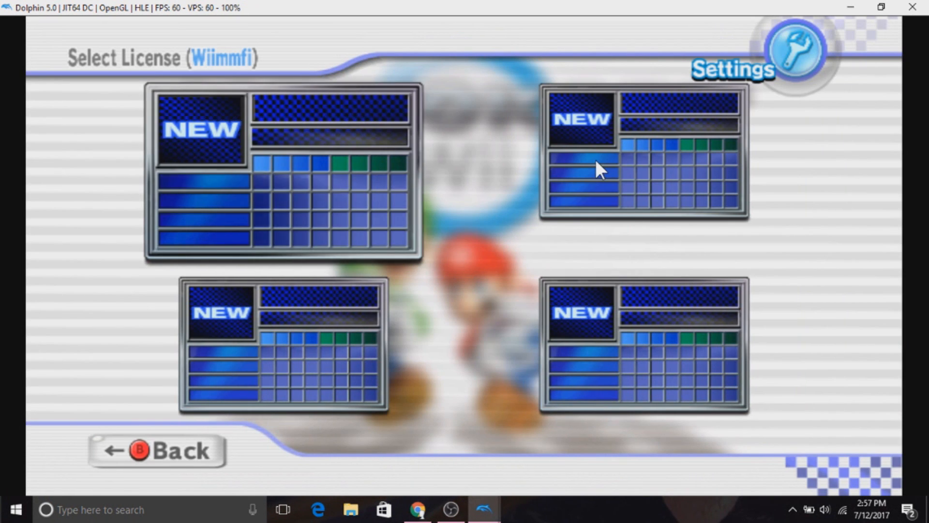
key(x)
key(x)
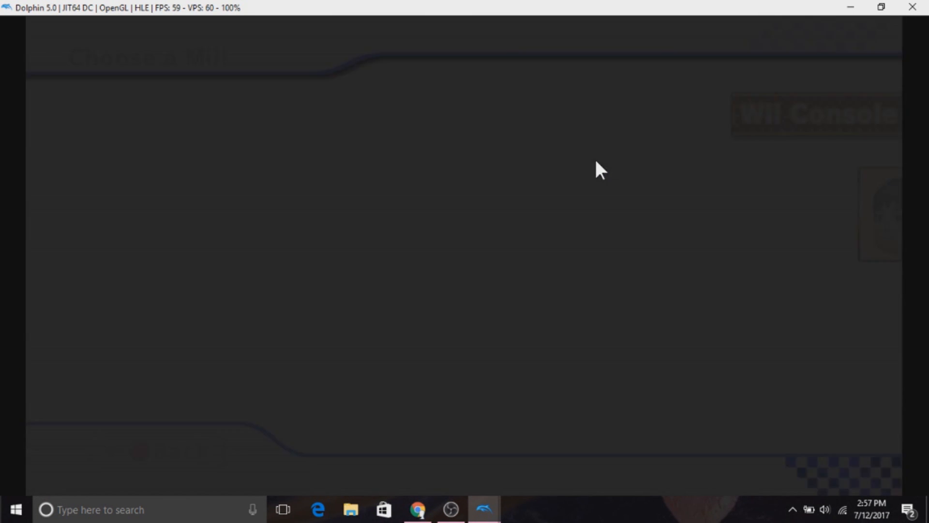
key(x)
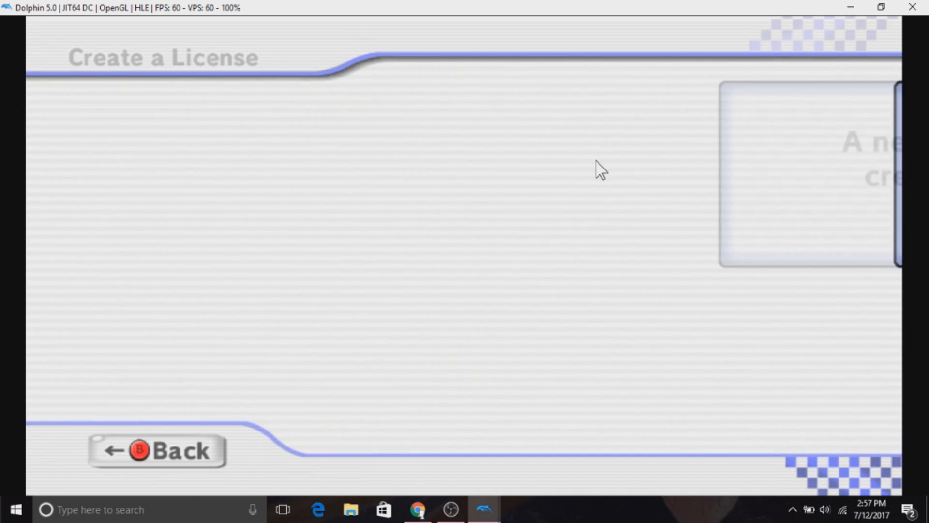
key(x)
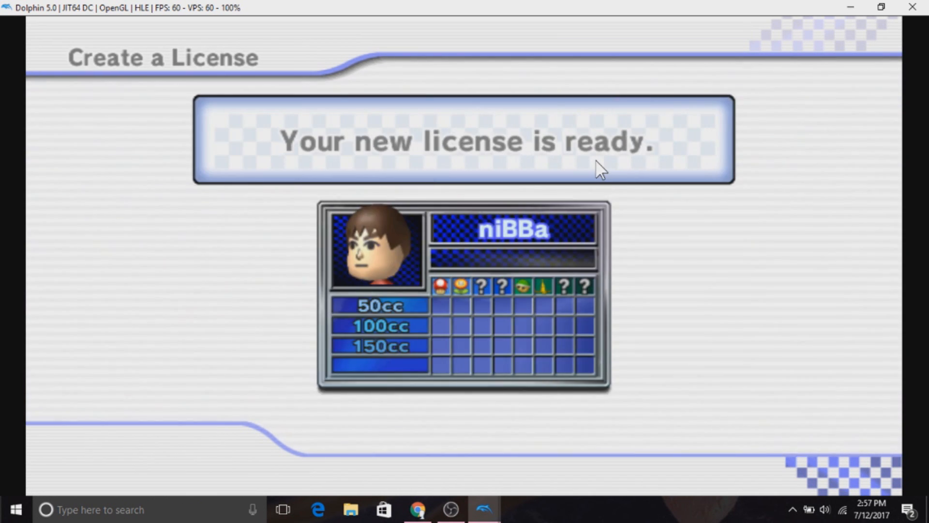
key(x)
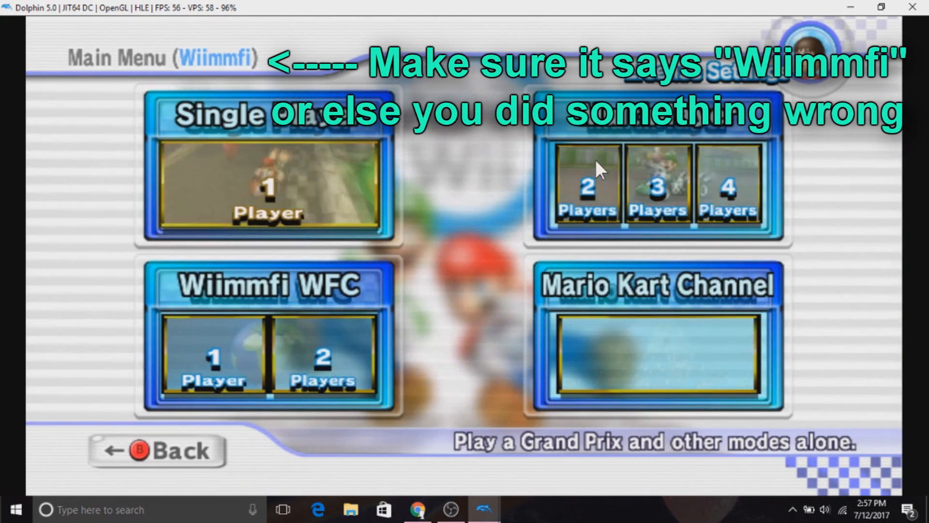
Step: Look through the main menu modes and enter Time Trials under one-player Single Player
key(Down)
key(Right)
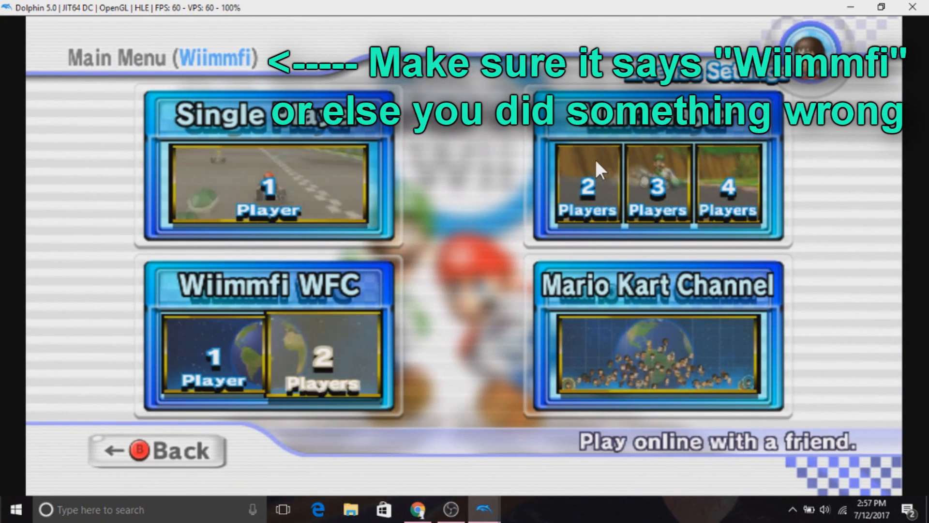
key(Right)
key(Up)
key(Left)
key(Left)
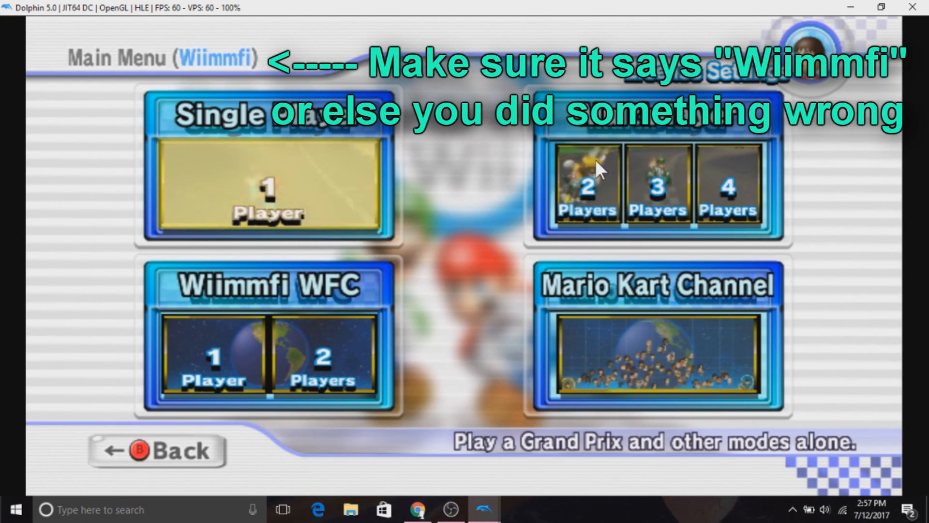
key(x)
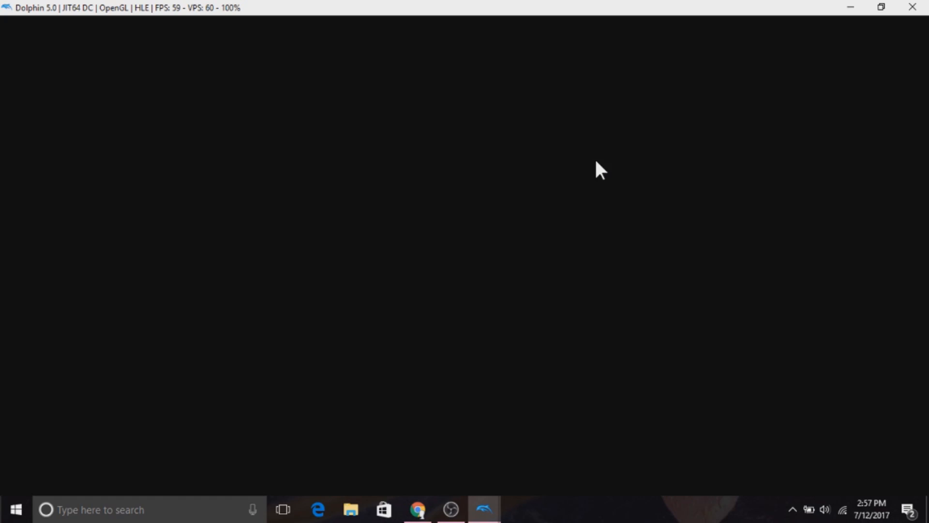
key(Down)
key(Down)
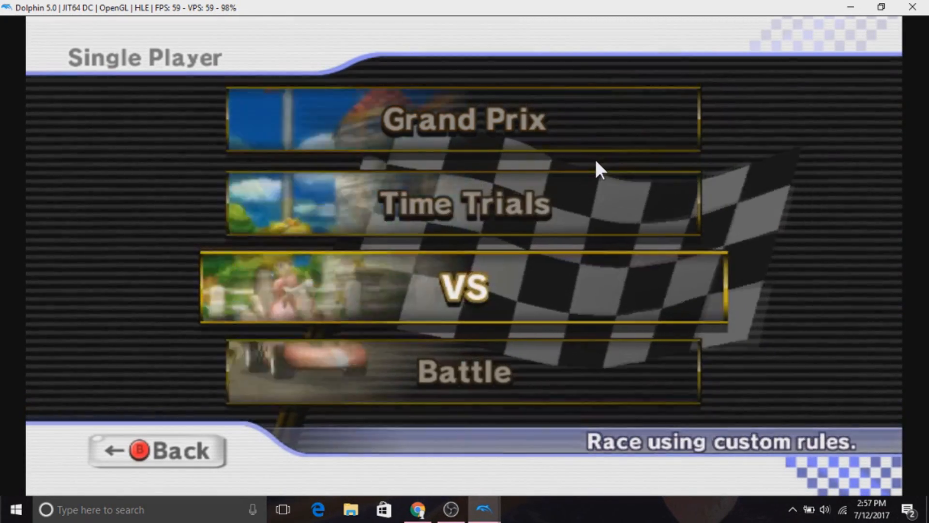
key(Up)
key(x)
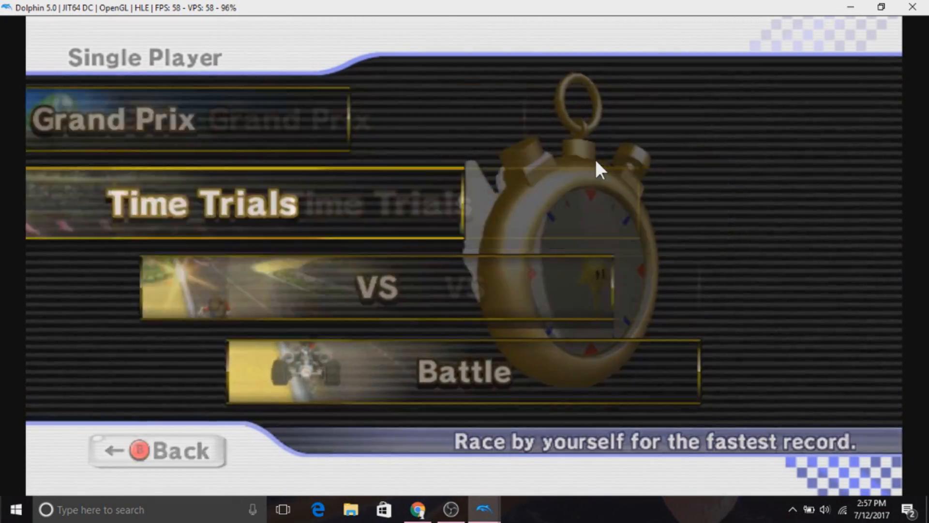
Step: Choose Yoshi with the Standard Kart M and Manual drift for the time trial
key(Down)
key(x)
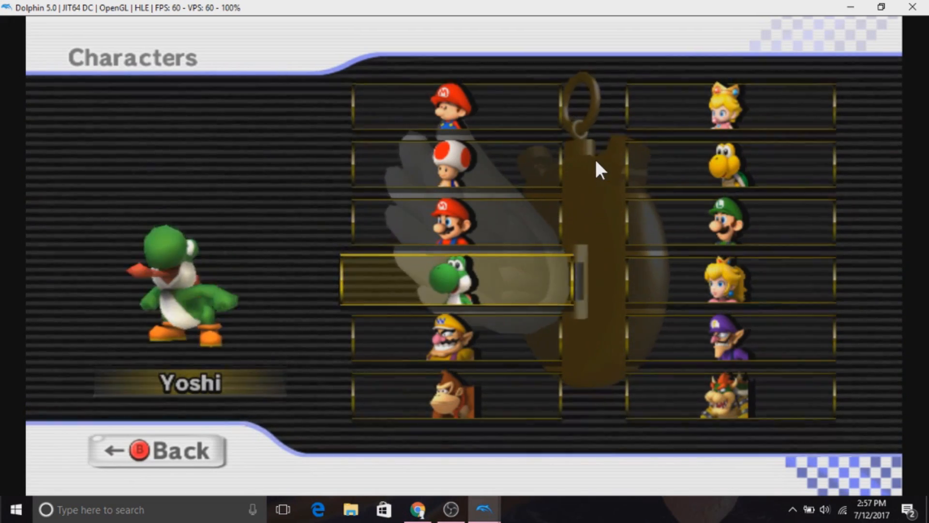
key(x)
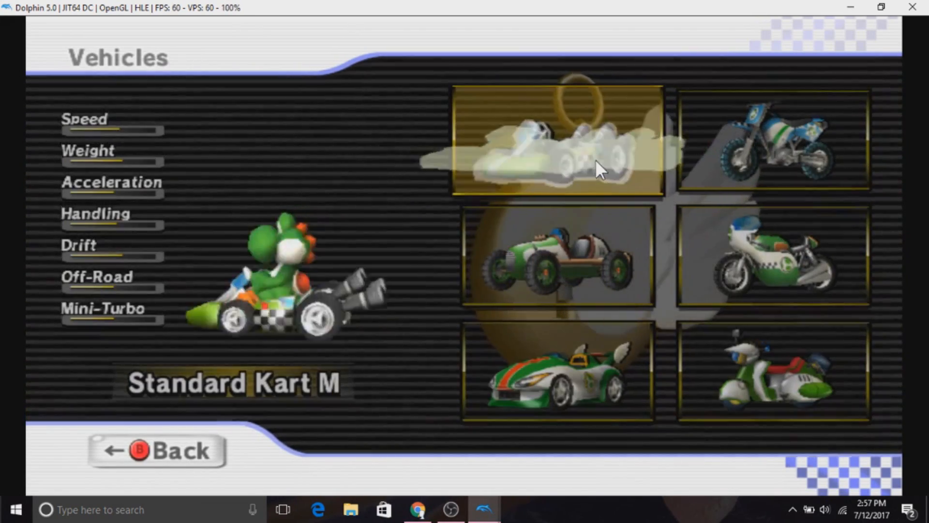
key(Down)
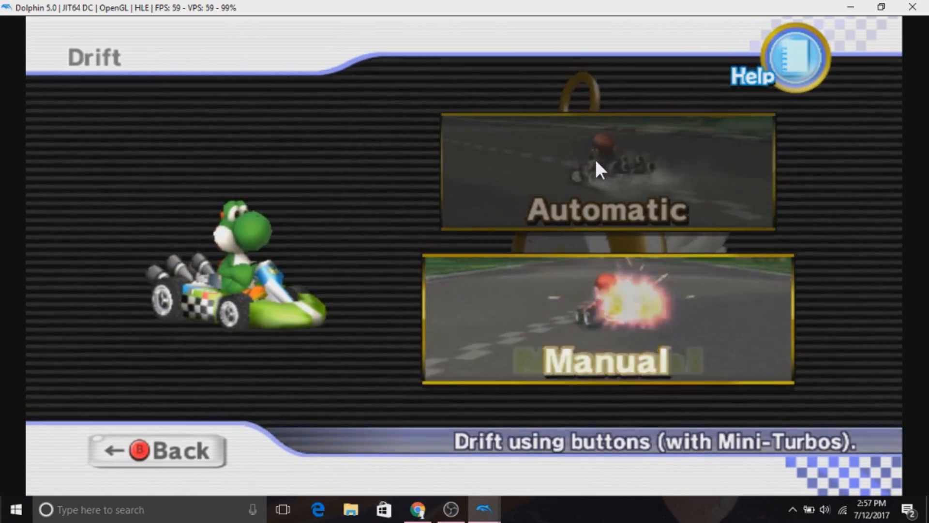
key(x)
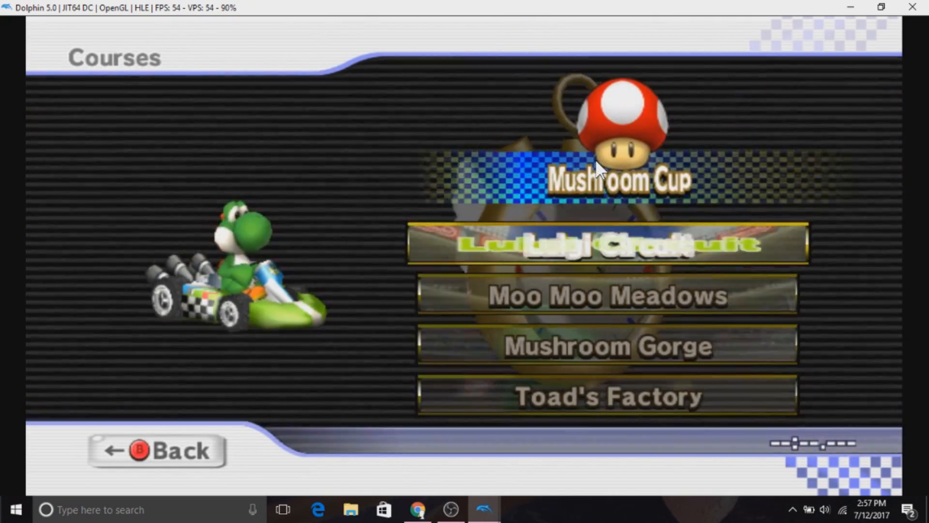
Step: Pick Luigi Circuit in the Mushroom Cup and start it as Solo Time Trials instead of the ghost race
key(x)
key(x)
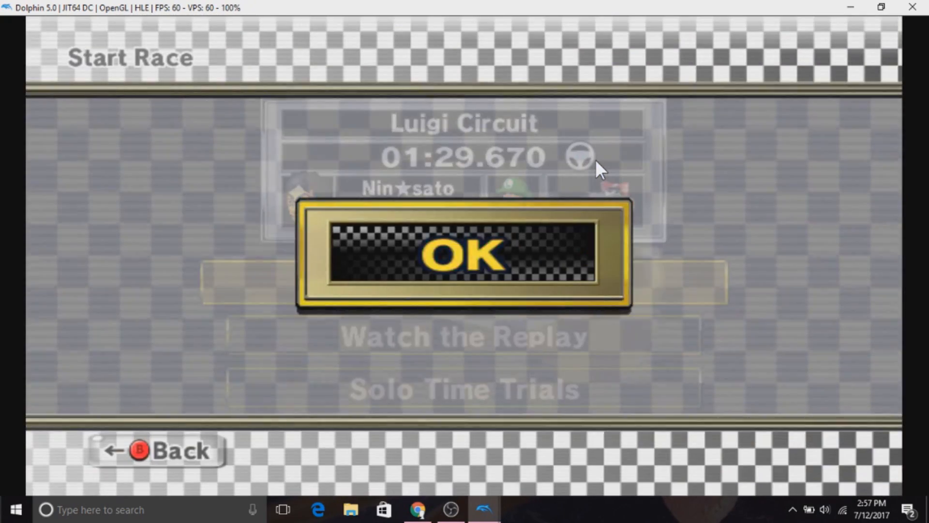
key(z)
key(Down)
key(Down)
key(x)
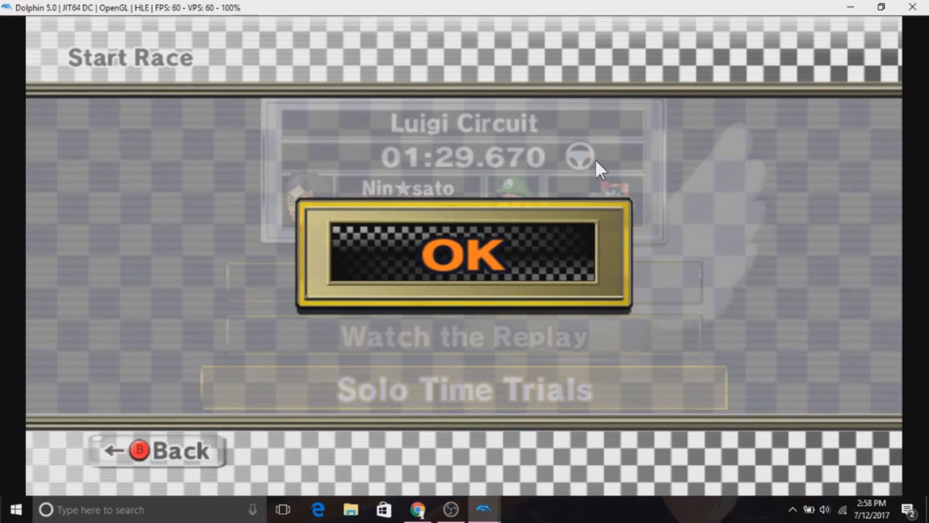
key(x)
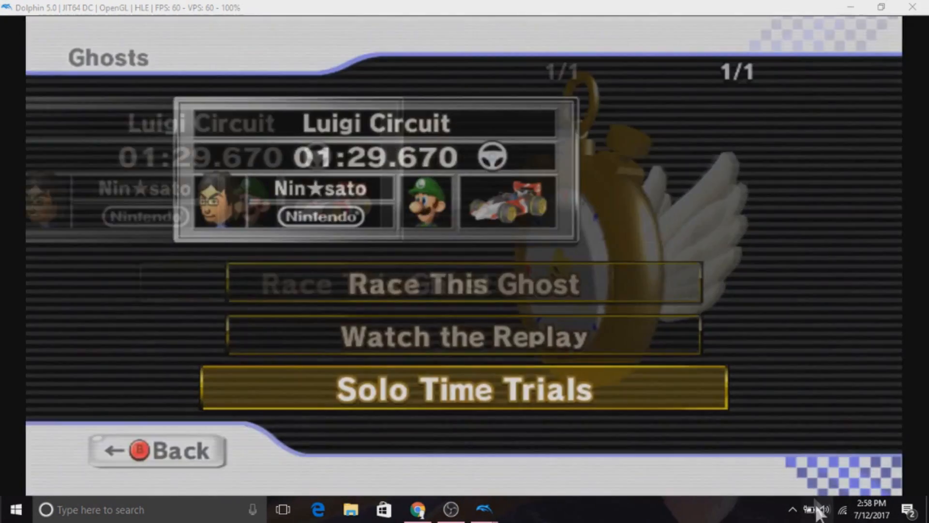
Step: Lower the Windows system volume slightly and return to the game
click(825, 509)
drag(768, 475, 757, 474)
click(706, 312)
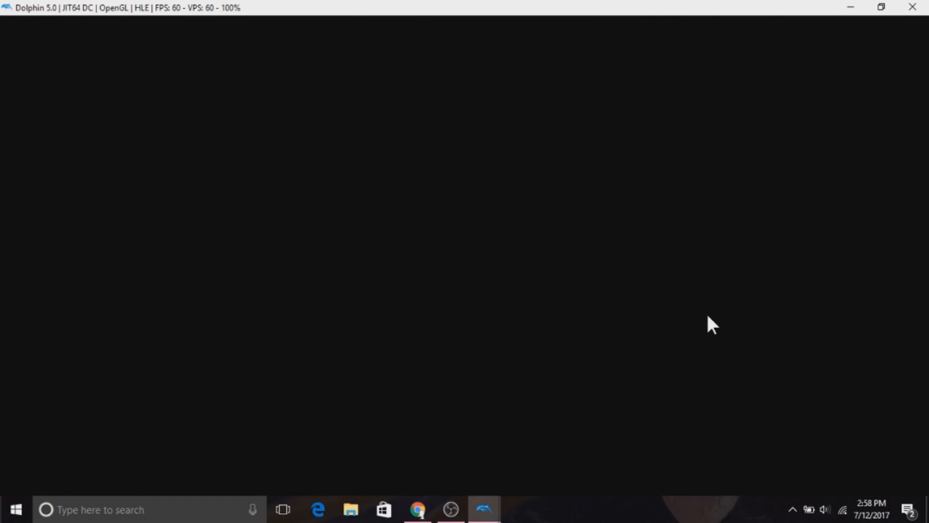
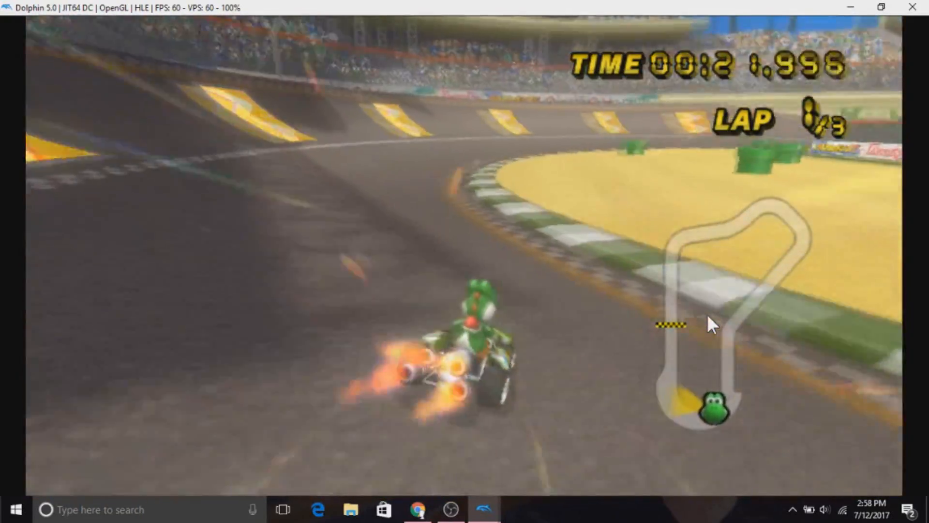
Step: Quit the time trial to the main menu and stop the emulation
key(Return)
key(Up)
key(x)
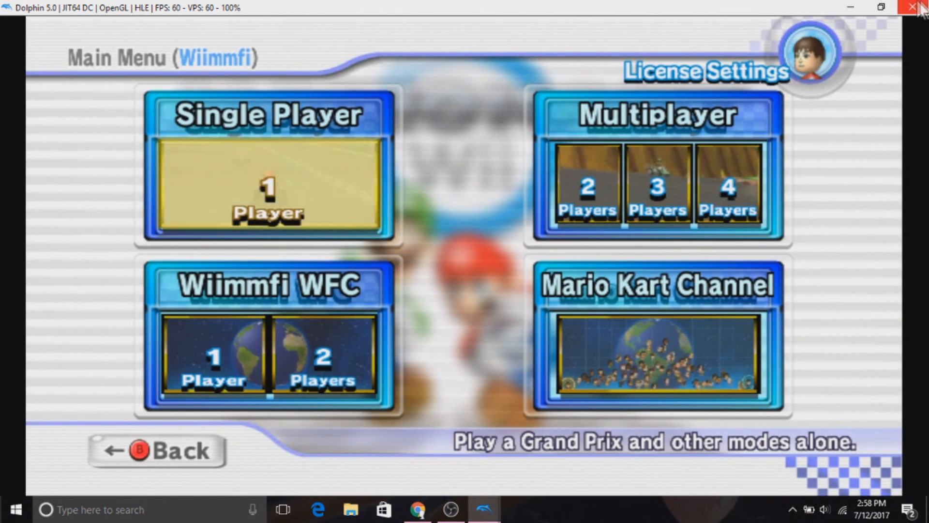
click(913, 8)
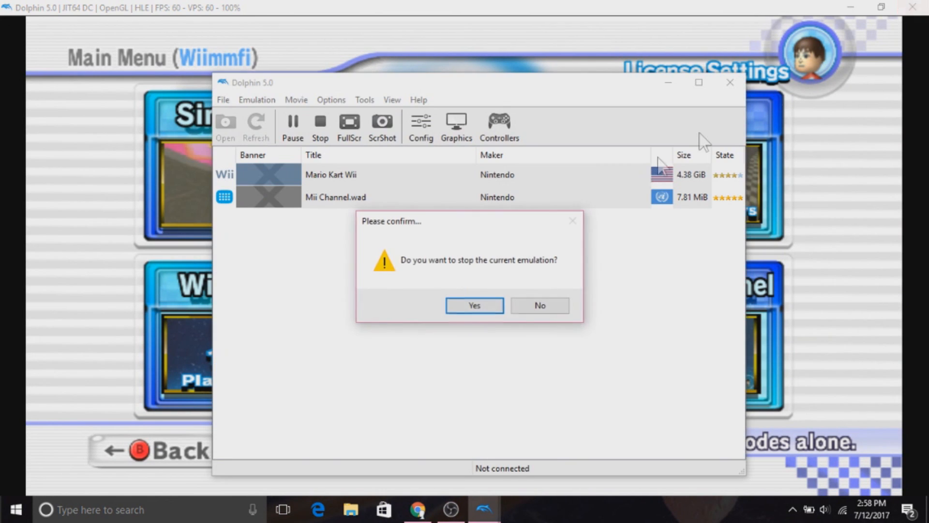
click(473, 305)
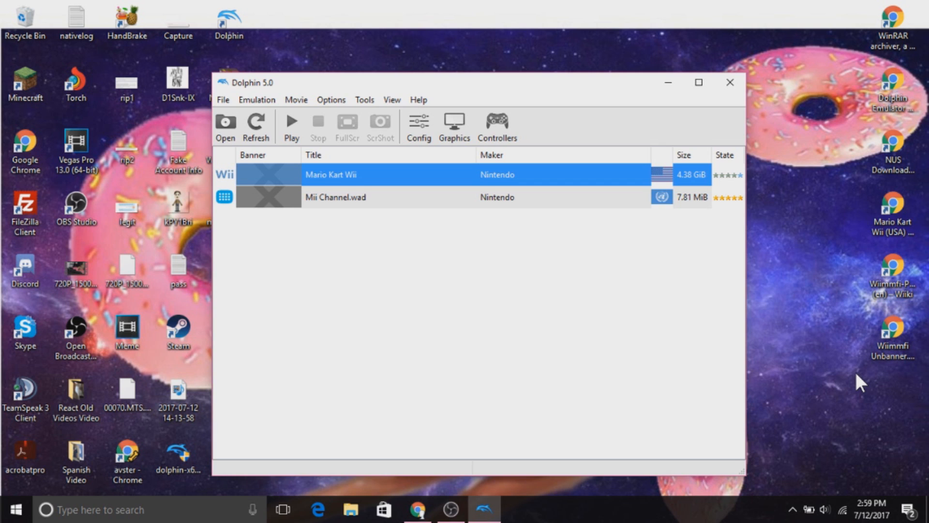
Step: Open the Wiimmfi Unbanner desktop link in Chrome, maximize the browser window, and dismiss the old downloads bar
click(827, 360)
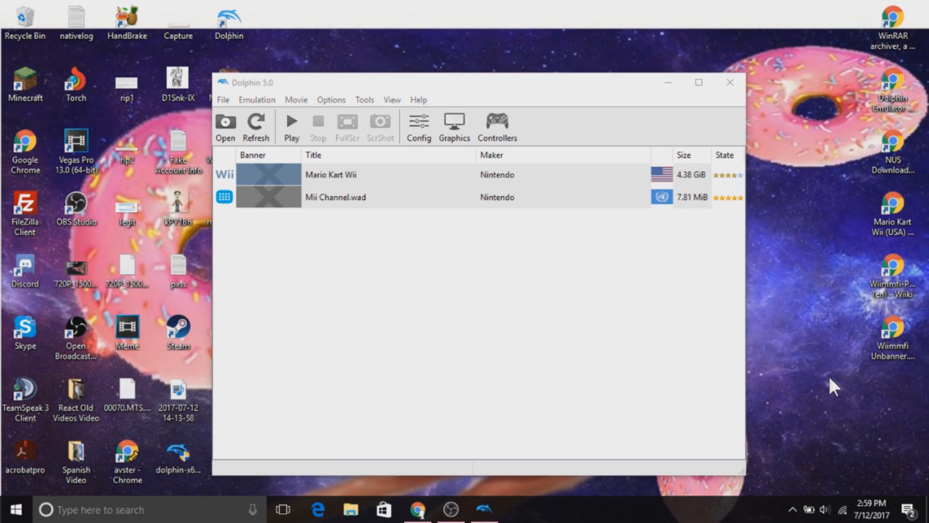
double_click(896, 346)
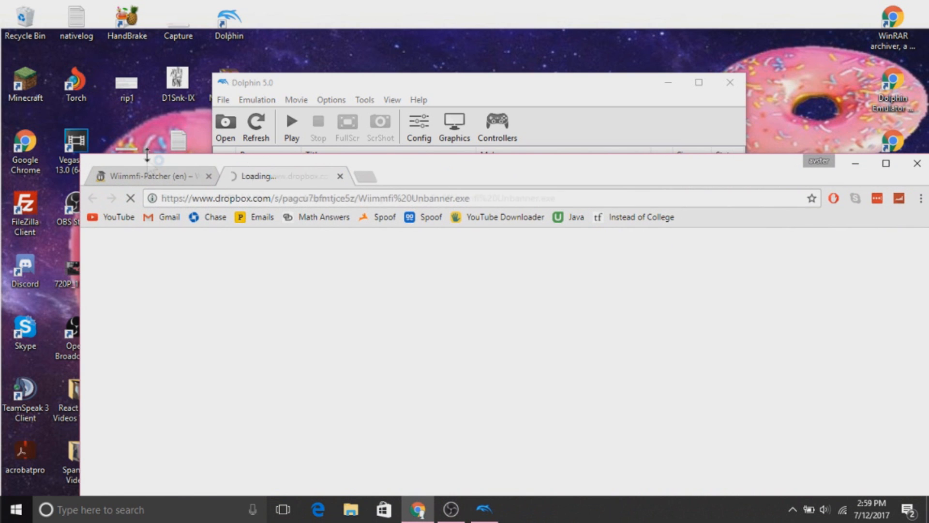
drag(229, 183, 353, 2)
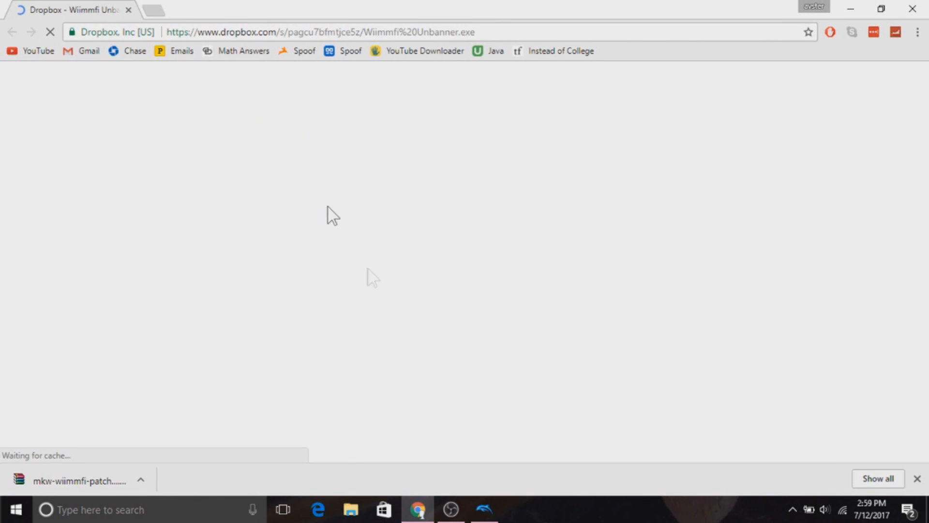
click(916, 479)
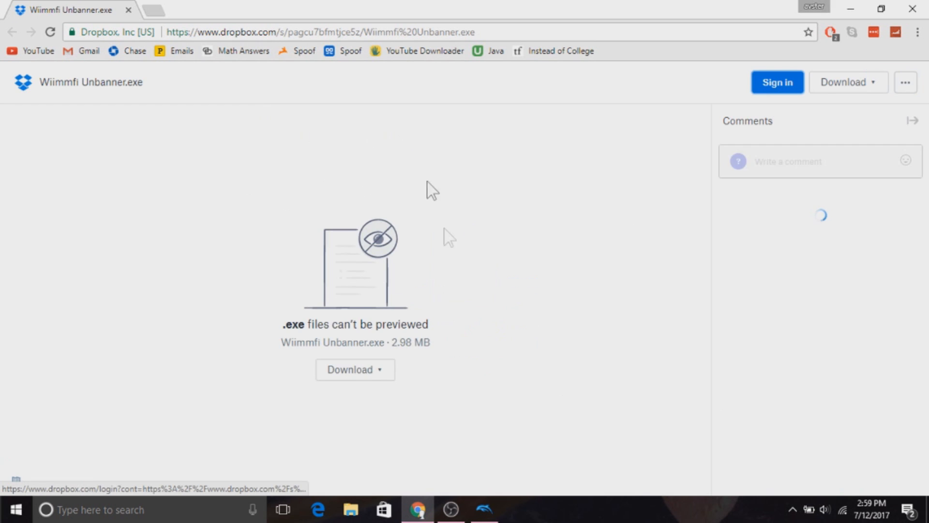
Step: Download and save Wiimmfi Unbanner.exe from Dropbox, and close the browser
click(357, 370)
click(349, 407)
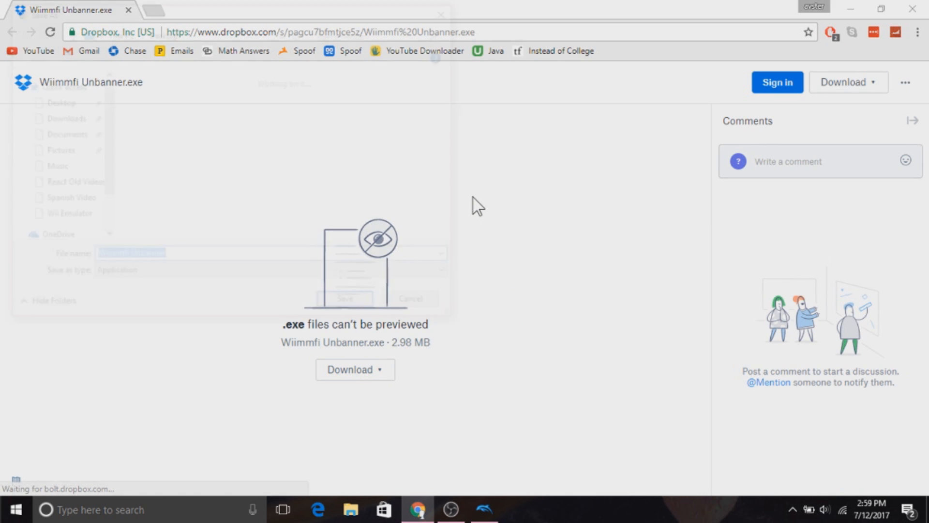
click(327, 303)
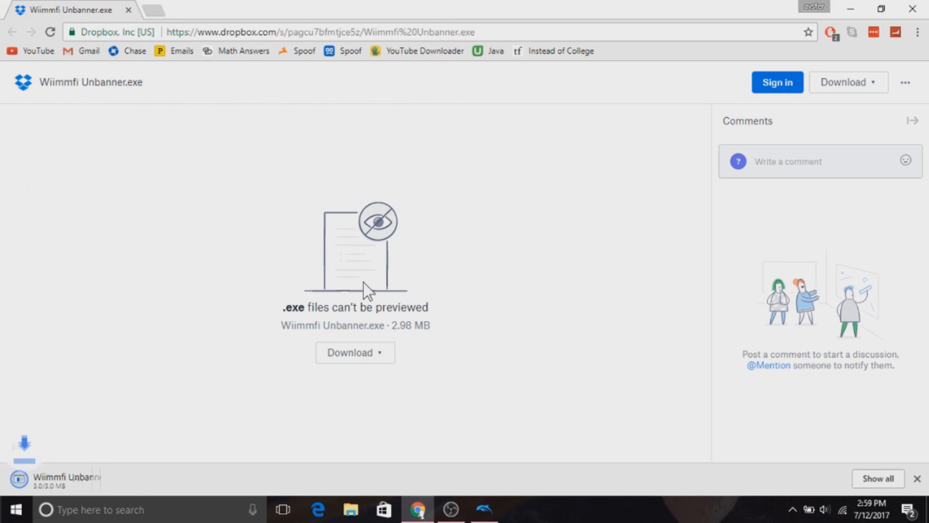
drag(529, 10, 460, 10)
click(913, 8)
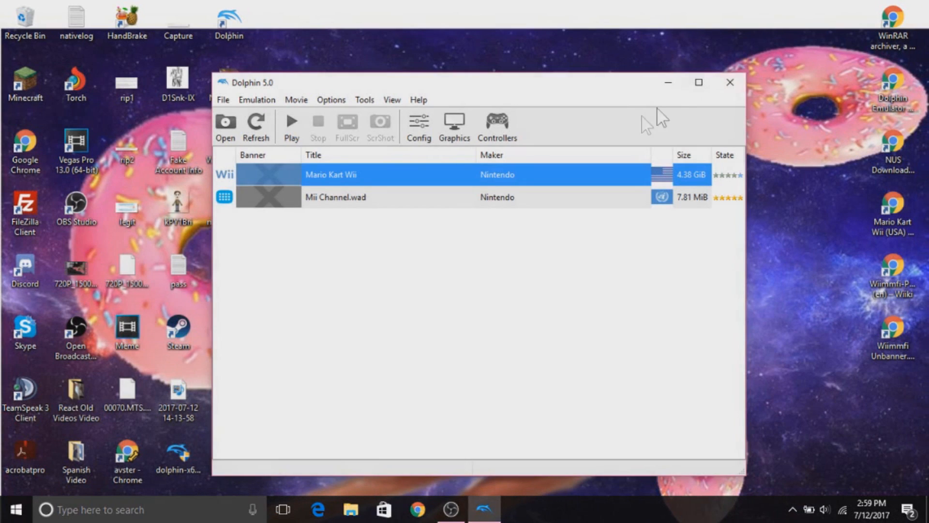
Step: Close Dolphin, launch Wiimmfi Unbanner from the desktop, and move its console window aside
click(728, 81)
mouse_move(221, 250)
mouse_down()
mouse_move(726, 339)
mouse_move(890, 380)
mouse_move(520, 333)
mouse_move(228, 266)
mouse_up()
double_click(229, 273)
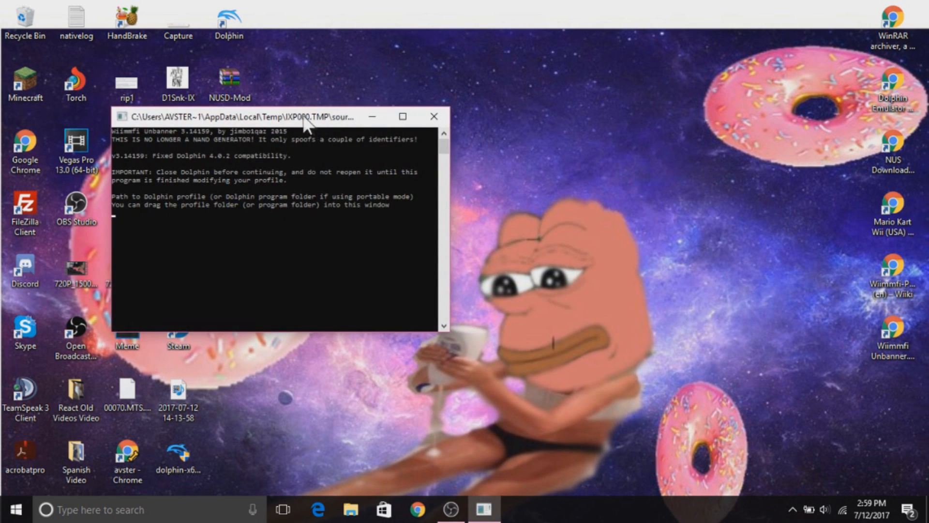
drag(290, 115, 665, 87)
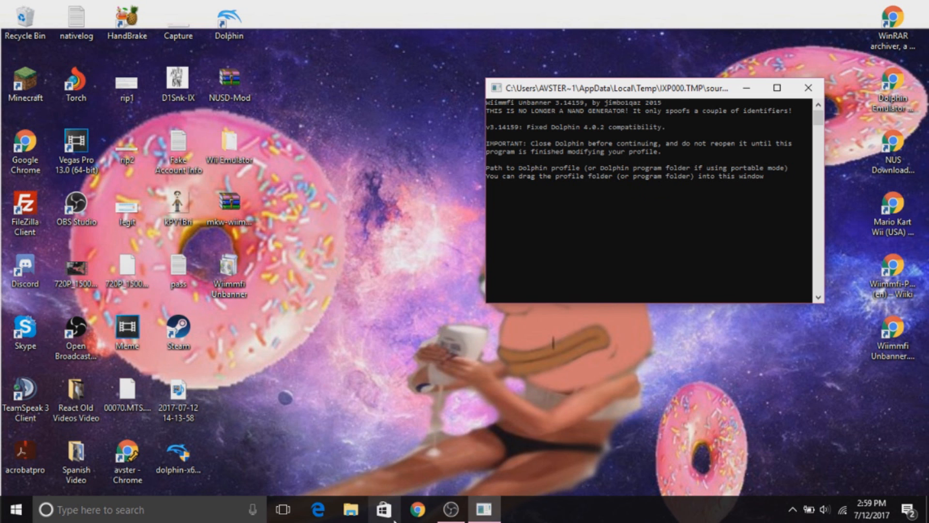
Step: Supply the Dolphin Emulator folder from Documents to Wiimmfi Unbanner as the Dolphin profile path
click(350, 509)
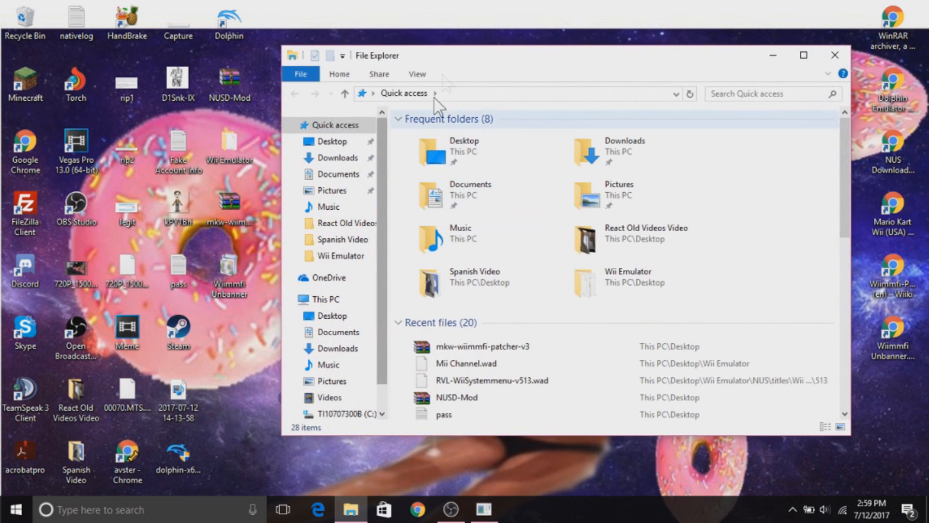
drag(433, 56, 164, 51)
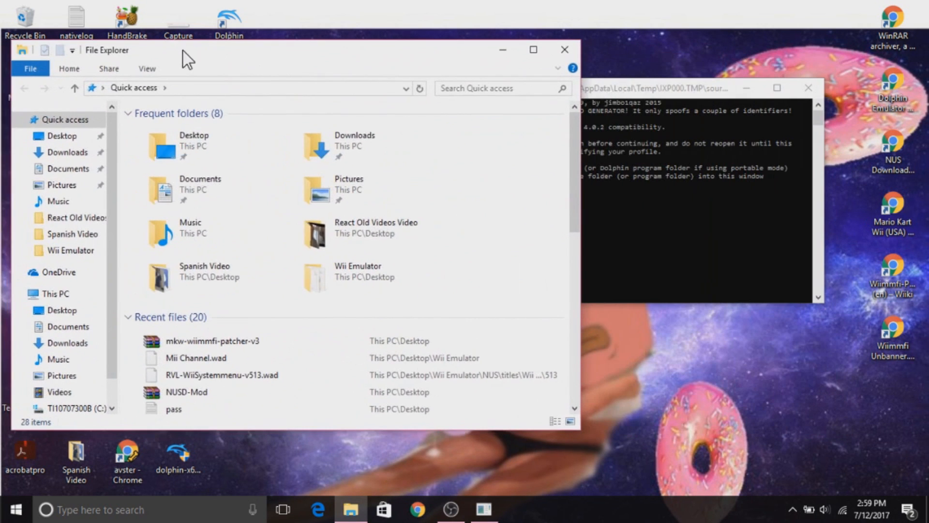
click(81, 169)
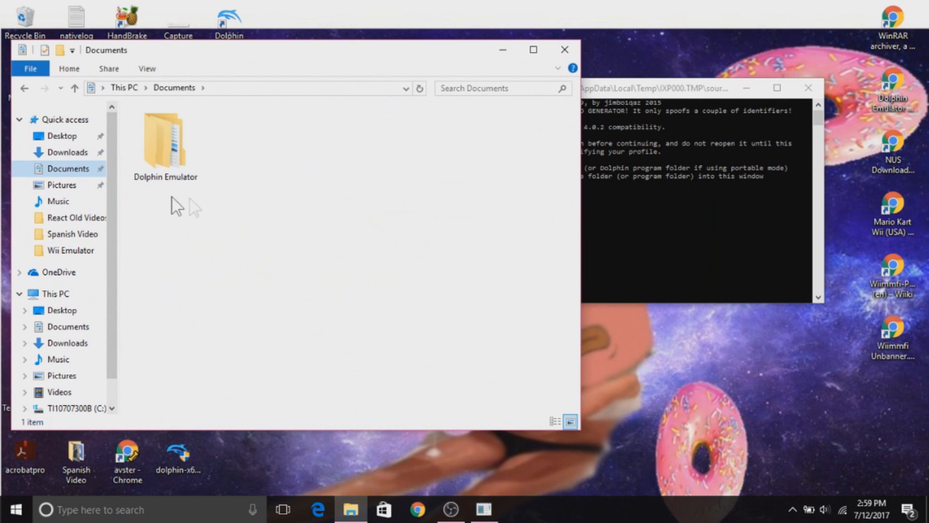
drag(168, 158, 664, 222)
click(655, 90)
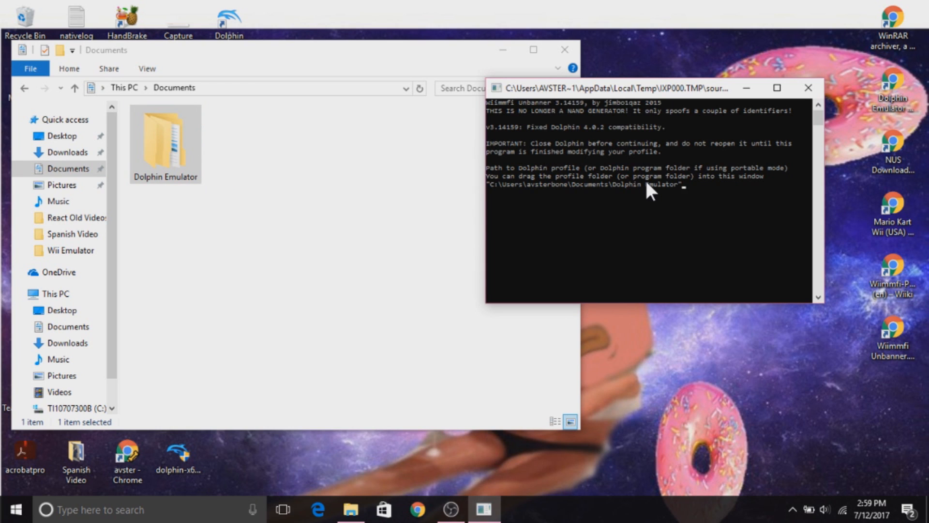
Step: Run the unbanner's patch on the Dolphin profile, exit the tool, and close the Documents folder window
key(Return)
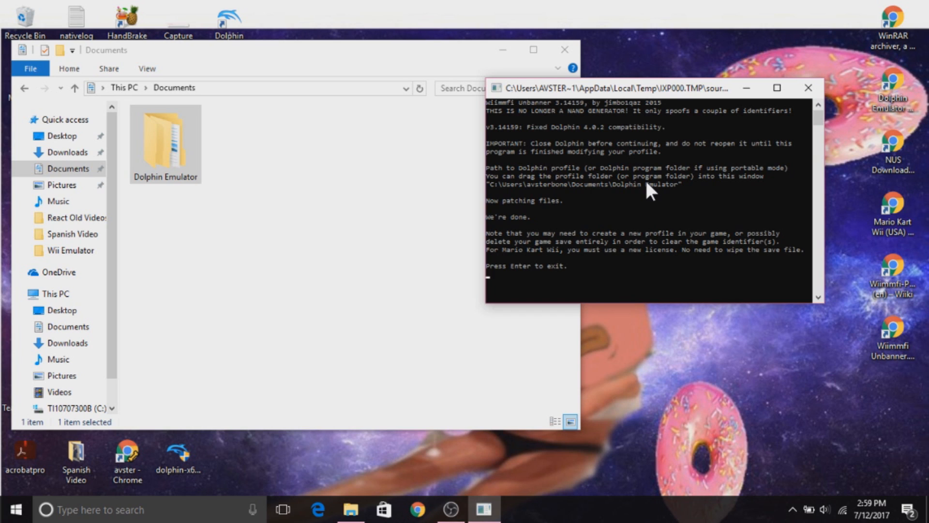
key(Return)
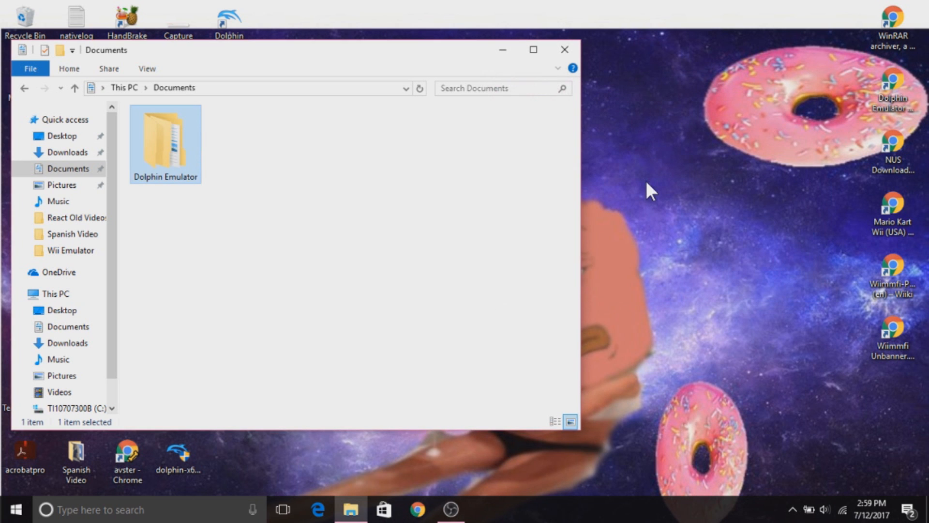
click(565, 50)
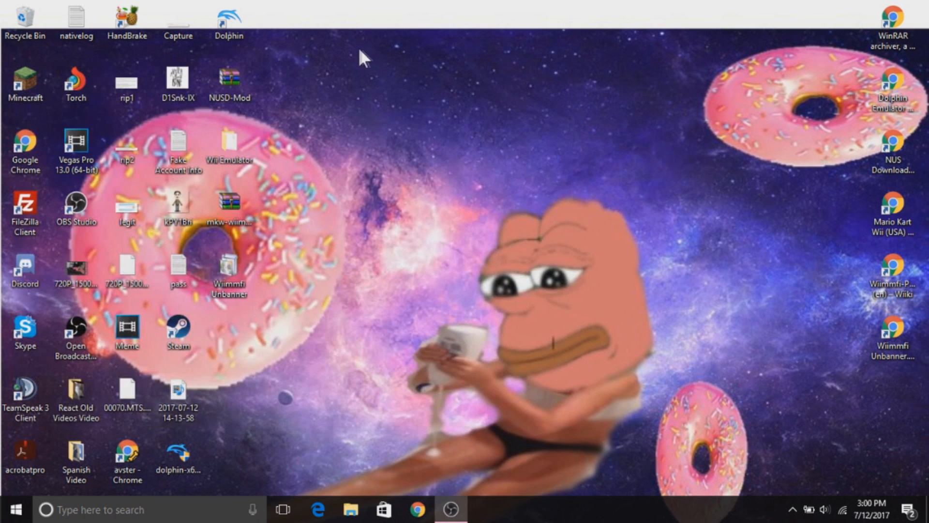
Step: Reopen Dolphin, start Mario Kart Wii from the game list, and maximize the game window
double_click(239, 31)
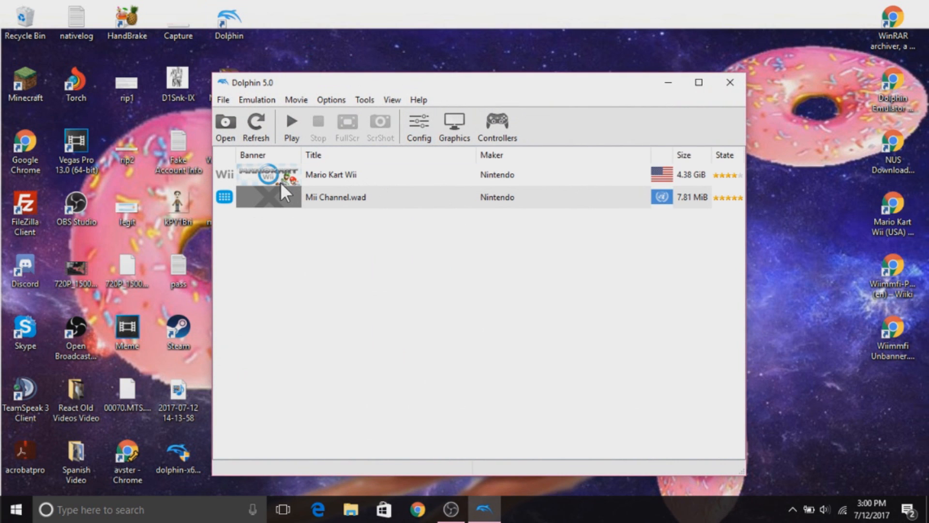
double_click(391, 173)
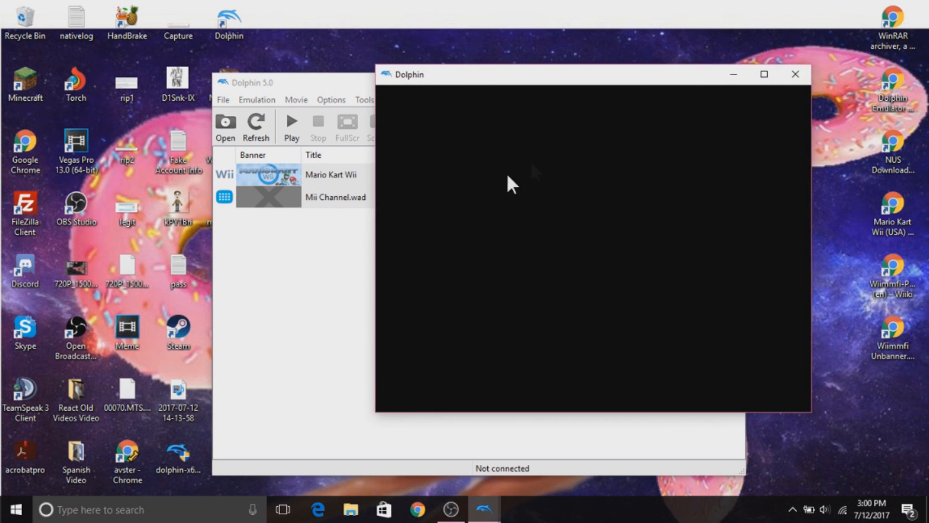
click(772, 79)
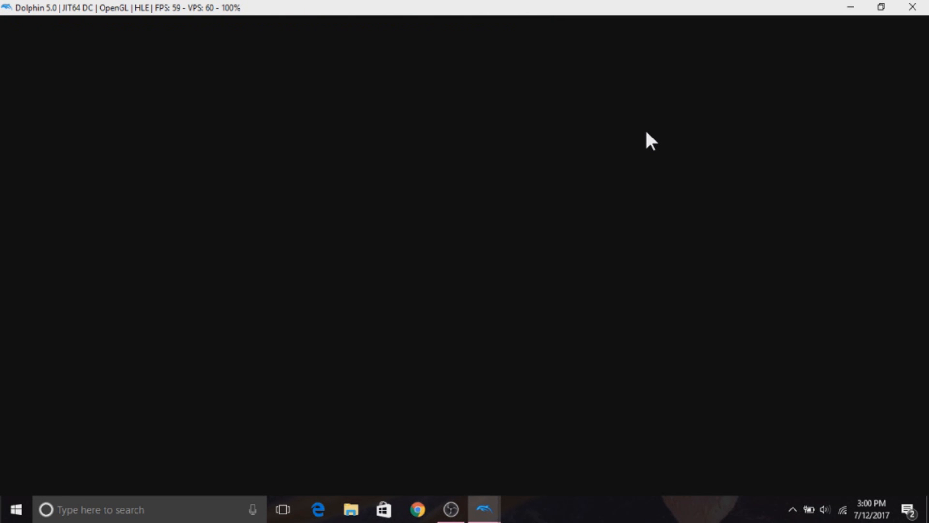
Step: Pass the title screen and choose the existing first license to enter the Wiimmfi main menu
key(x)
key(x)
key(Right)
key(Left)
key(Down)
key(Up)
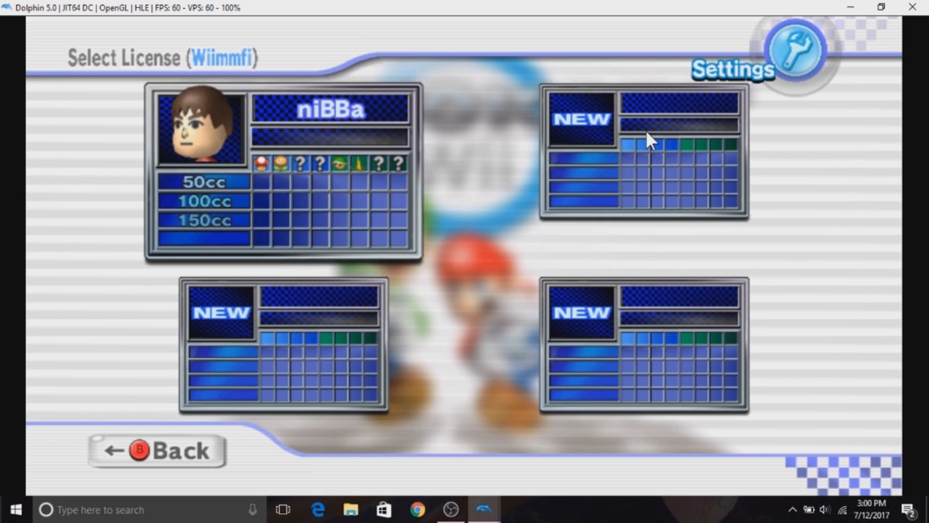
key(x)
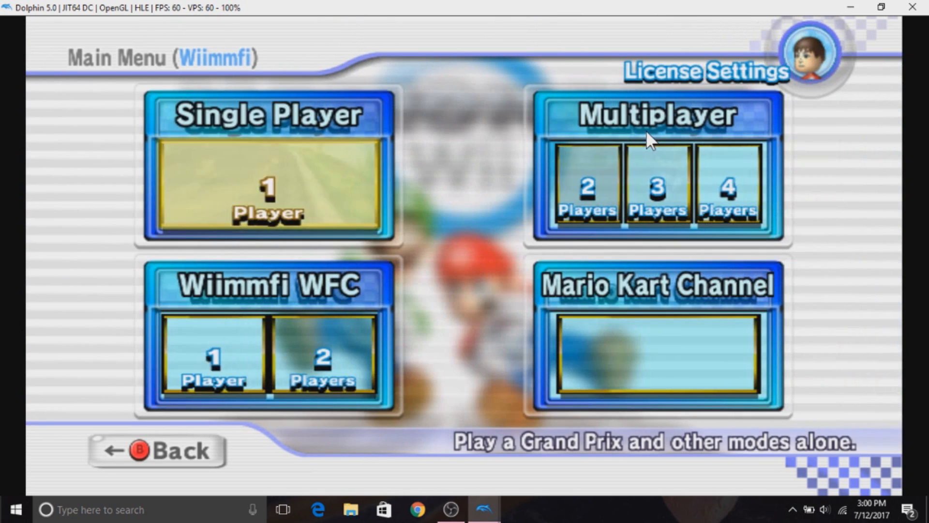
Step: Enter one-player Wiimmfi WFC, proceed past the data-sharing notice, and permit data to be sent to the custom server
key(Down)
key(x)
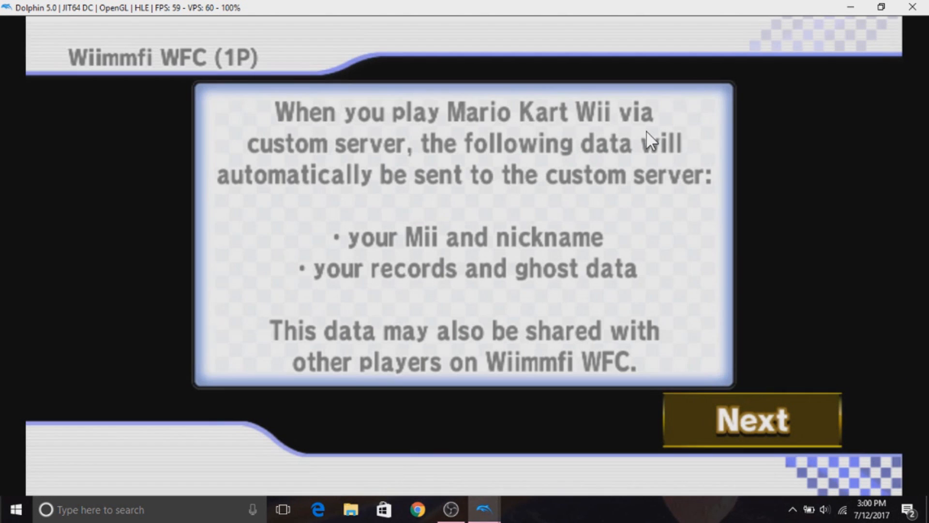
key(x)
key(x)
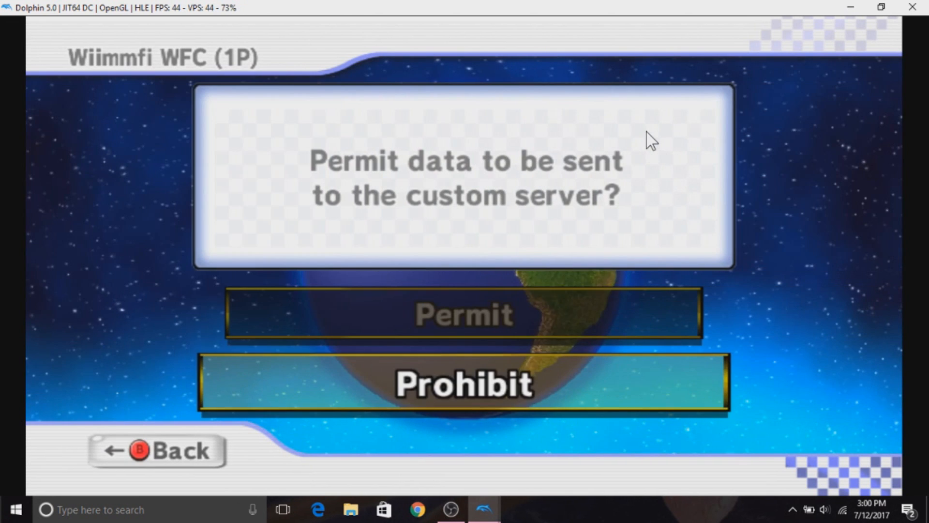
key(Up)
key(x)
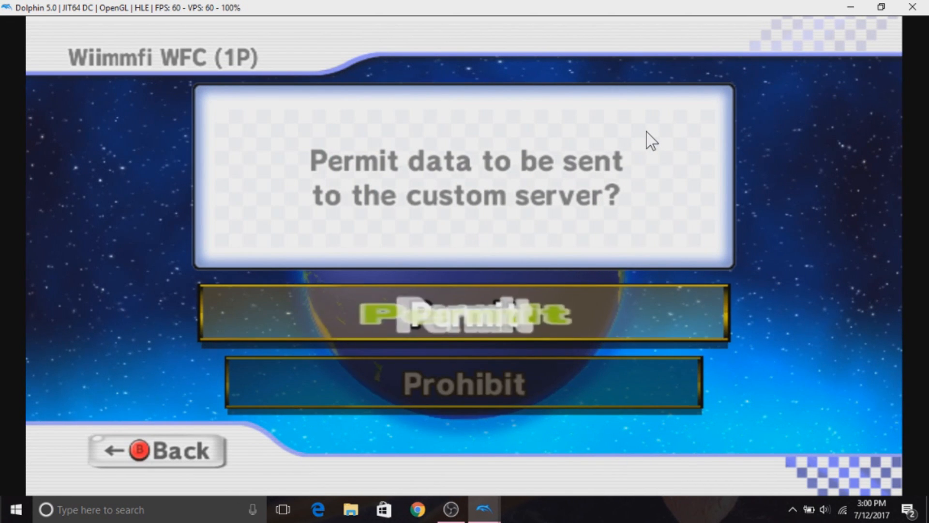